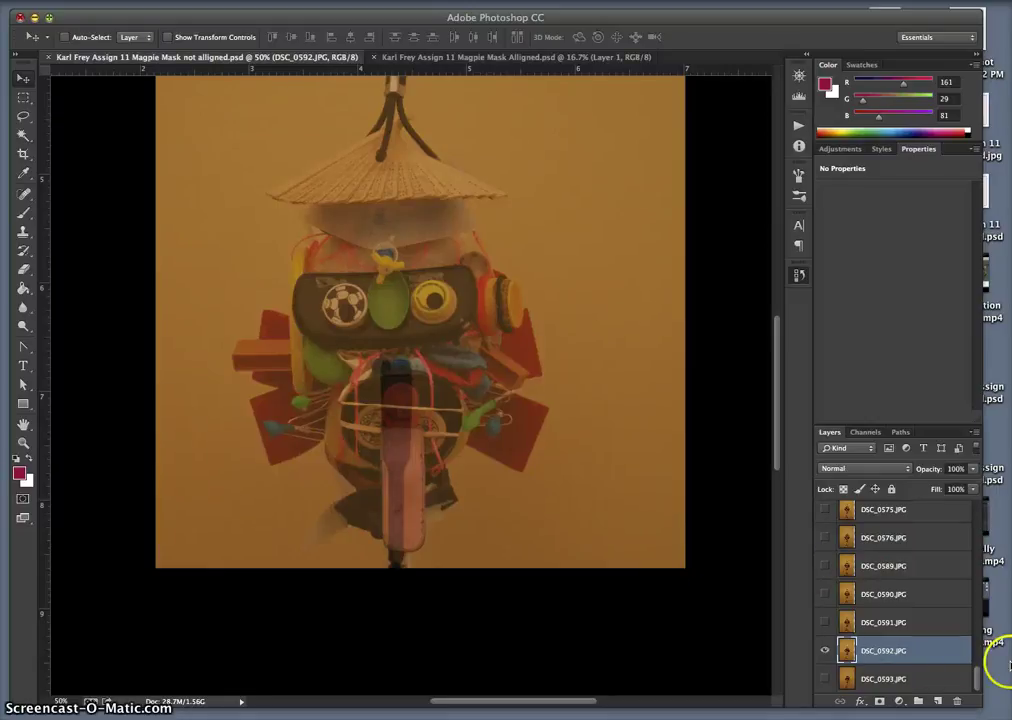
# Nudge DSC_0593 left with the arrow keys until it matches DSC_0592, toggling DSC_0592 to compare.
pyautogui.click(875, 680)
pyautogui.click(824, 679)
pyautogui.click(825, 651)
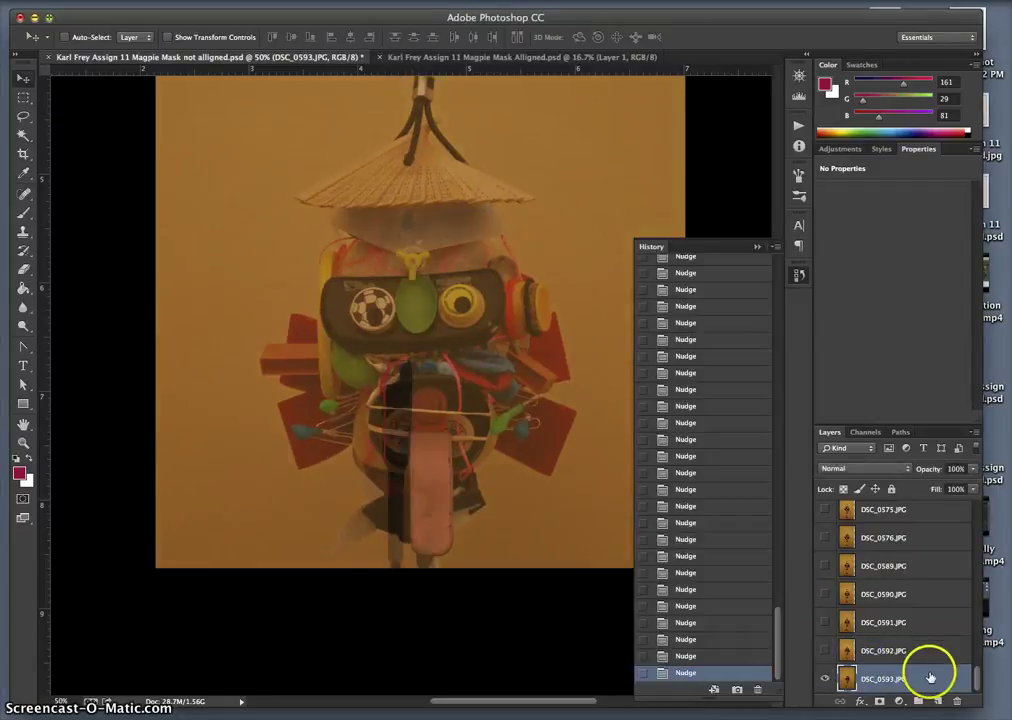
pyautogui.press('Left')
pyautogui.press('Left')
pyautogui.press('Left')
pyautogui.press('Left')
pyautogui.press('Left')
pyautogui.press('Left')
pyautogui.press('Left')
pyautogui.press('Left')
pyautogui.press('Left')
pyautogui.press('Left')
pyautogui.press('Left')
pyautogui.press('Left')
pyautogui.press('Left')
pyautogui.press('Left')
pyautogui.press('Left')
pyautogui.press('Left')
pyautogui.press('Left')
pyautogui.press('Left')
pyautogui.press('Left')
pyautogui.press('Left')
pyautogui.press('Left')
pyautogui.press('Left')
pyautogui.press('Left')
pyautogui.press('Left')
pyautogui.press('Left')
pyautogui.press('Left')
pyautogui.press('Left')
pyautogui.press('Left')
pyautogui.press('Left')
pyautogui.press('Left')
pyautogui.press('Left')
pyautogui.press('Left')
pyautogui.press('Left')
pyautogui.press('Left')
pyautogui.press('Left')
pyautogui.press('Left')
pyautogui.press('Left')
pyautogui.press('Left')
pyautogui.press('Left')
pyautogui.press('Left')
pyautogui.press('Left')
pyautogui.press('Left')
pyautogui.press('Left')
pyautogui.press('Left')
pyautogui.press('Left')
pyautogui.press('Left')
pyautogui.press('Left')
pyautogui.press('Left')
pyautogui.press('Left')
pyautogui.press('Left')
pyautogui.press('Left')
pyautogui.press('Left')
pyautogui.press('Left')
pyautogui.press('Left')
pyautogui.press('Left')
pyautogui.press('Left')
pyautogui.press('Left')
pyautogui.press('Left')
pyautogui.press('Left')
pyautogui.press('Left')
pyautogui.press('Left')
pyautogui.press('Left')
pyautogui.press('Left')
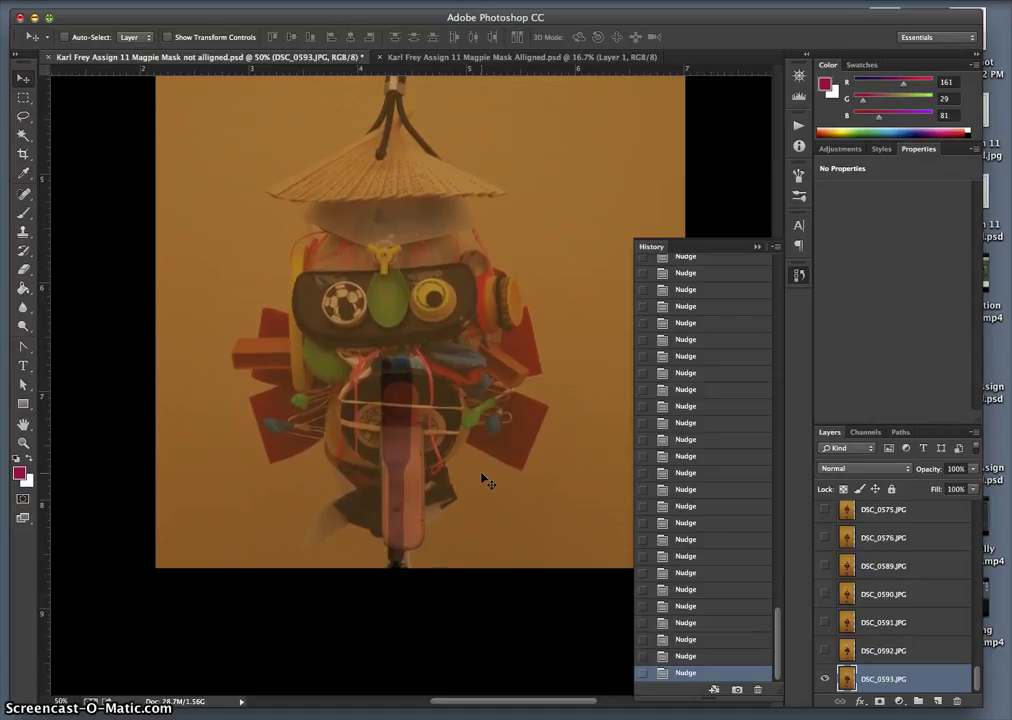
pyautogui.press('Left')
pyautogui.click(821, 650)
pyautogui.click(821, 650)
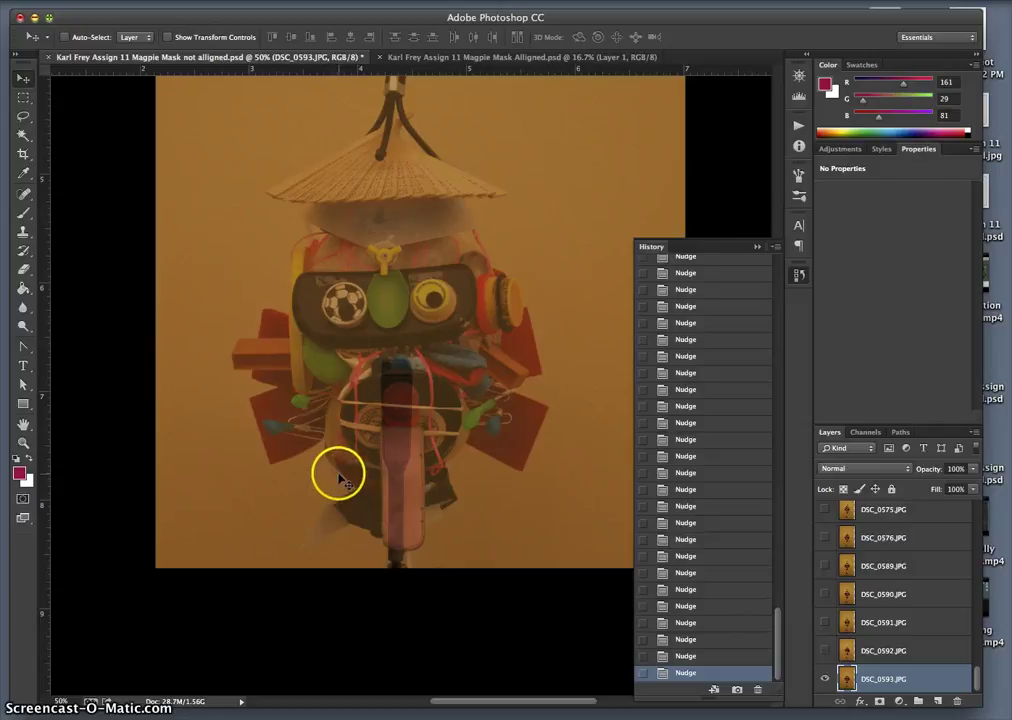
pyautogui.press('Left')
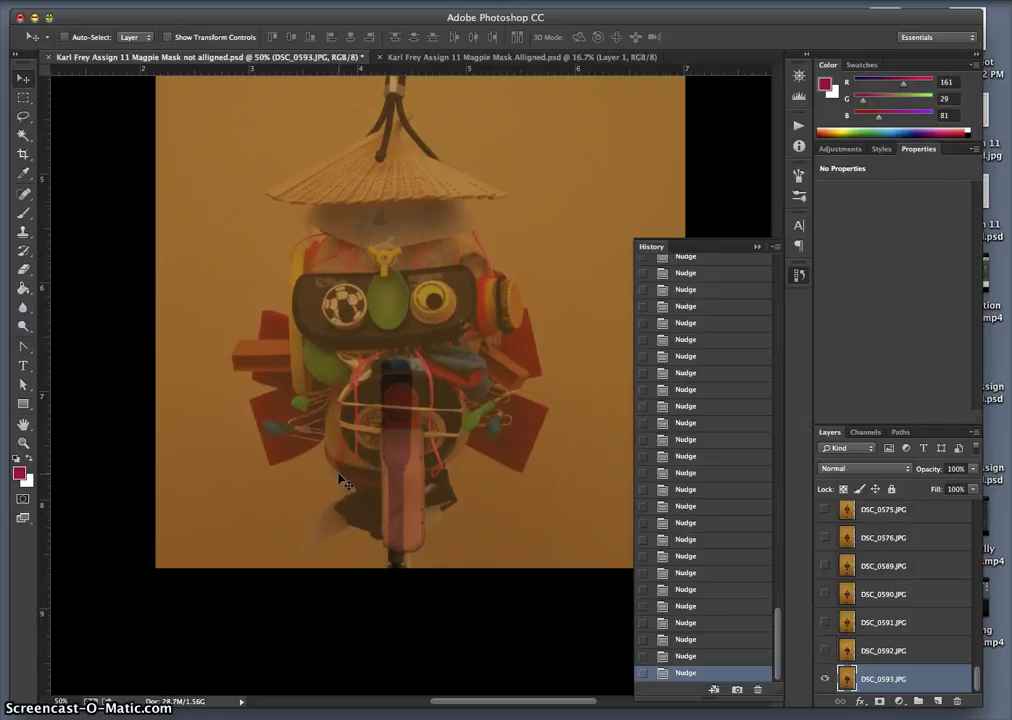
pyautogui.press('Left')
pyautogui.press('Left')
pyautogui.press('Left')
pyautogui.press('Left')
pyautogui.press('Left')
pyautogui.click(824, 651)
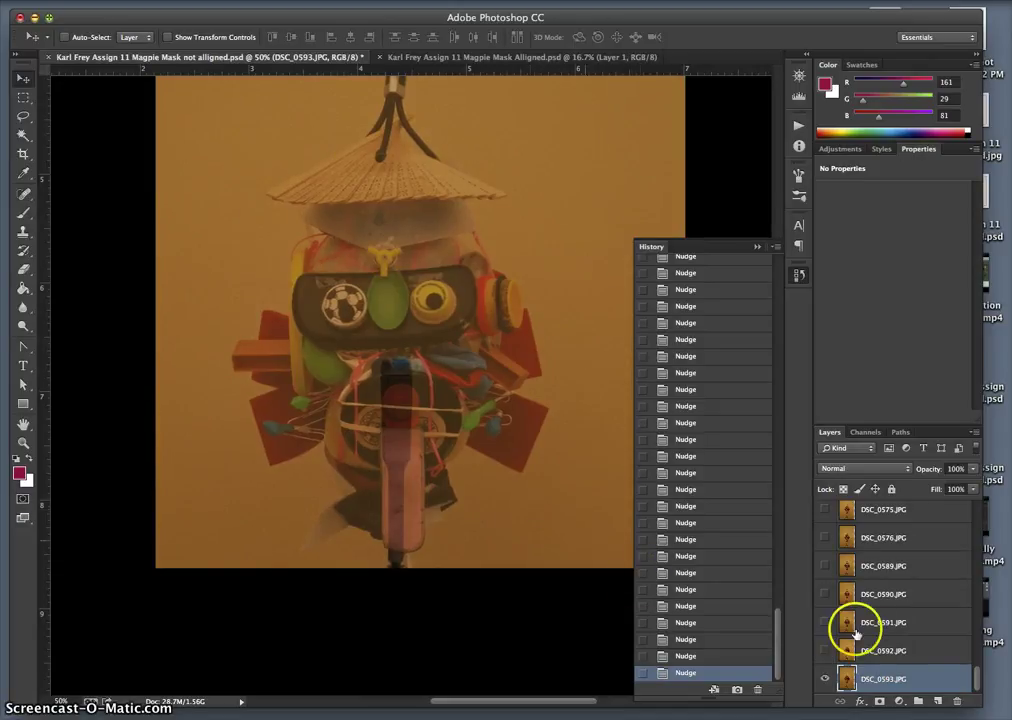
pyautogui.scroll(15, 904, 585)
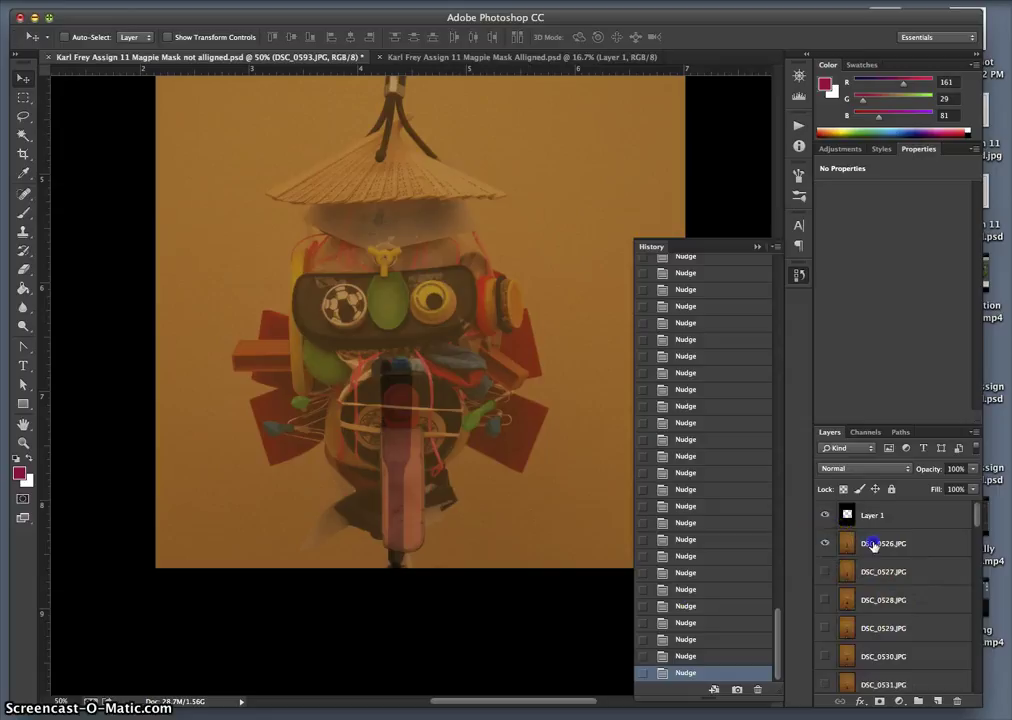
# Show DSC_0526 at full opacity, zoom out, and close the History panel.
pyautogui.click(873, 543)
pyautogui.moveTo(975, 468); pyautogui.dragTo(964, 544)
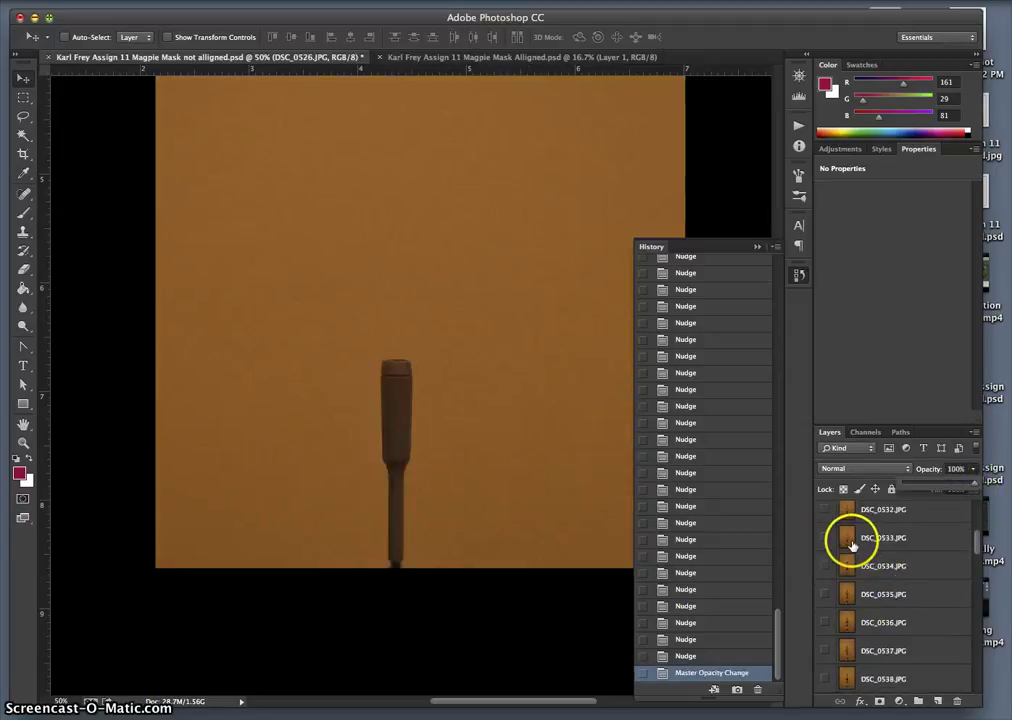
pyautogui.click(825, 543)
pyautogui.click(826, 543)
pyautogui.click(826, 543)
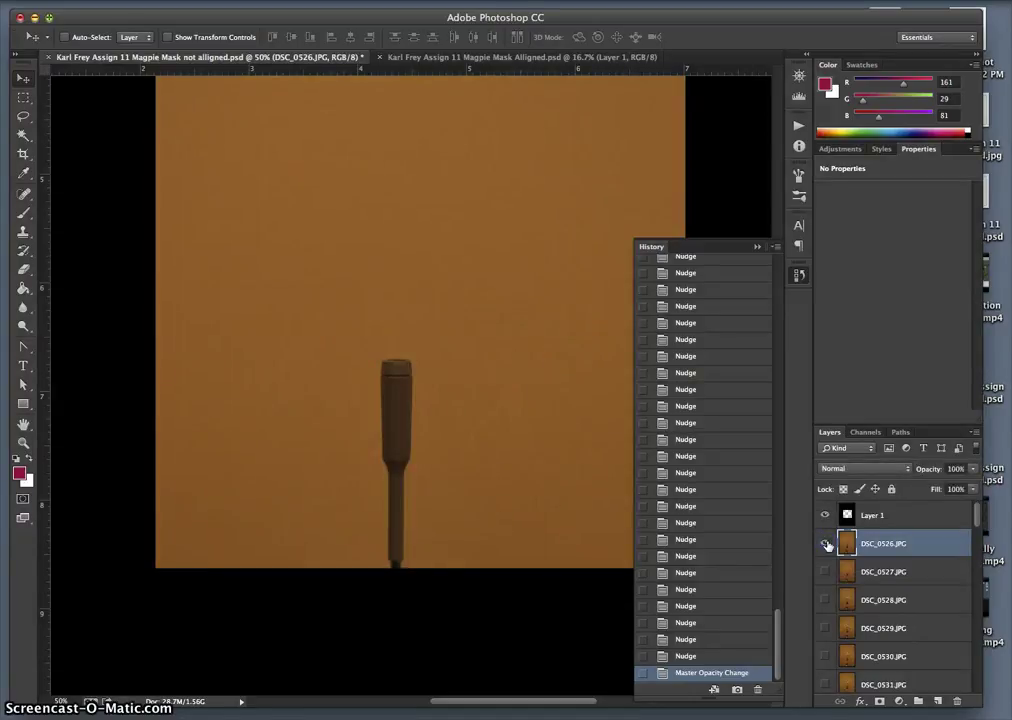
pyautogui.press('super+minus')
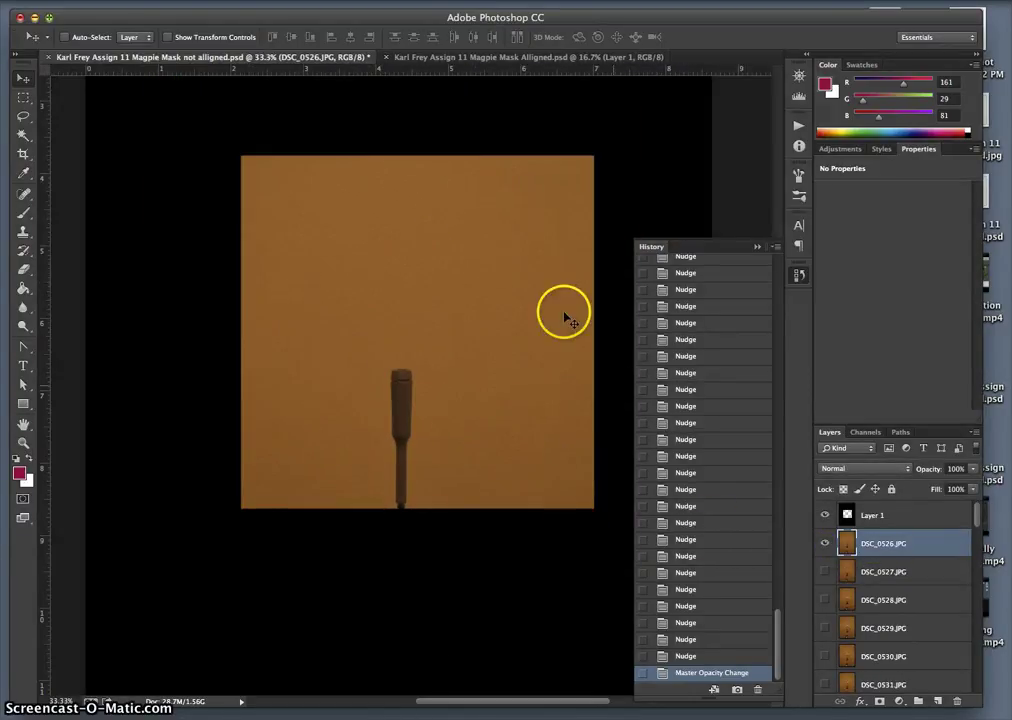
pyautogui.click(757, 246)
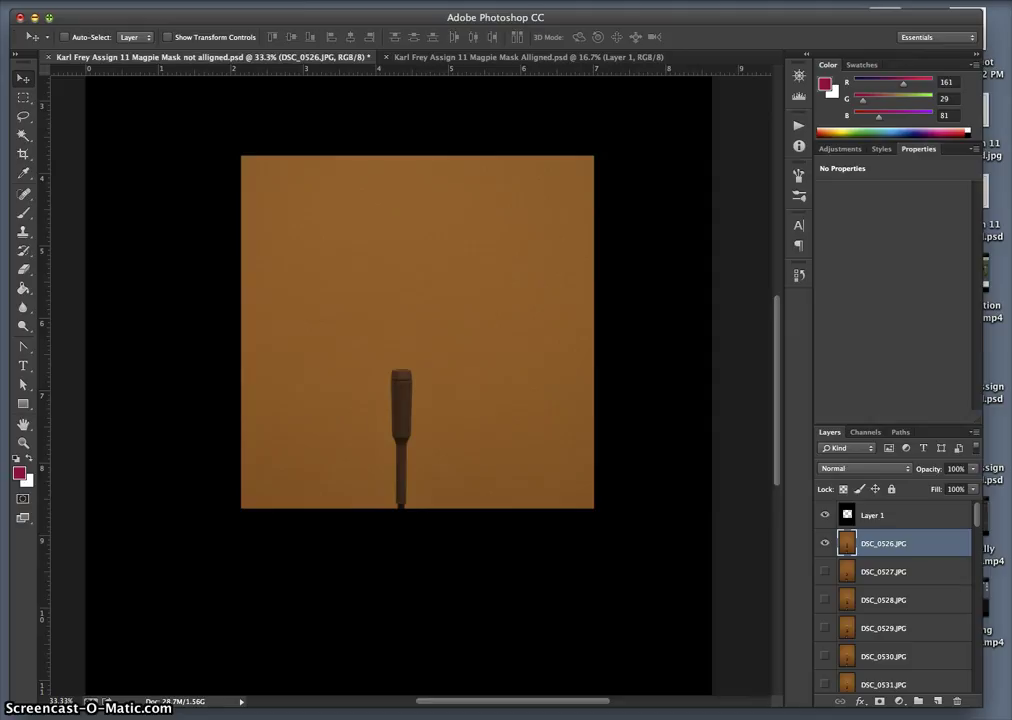
# Open the Timeline and make animation frames from all layers.
pyautogui.click(462, 2)
pyautogui.click(501, 402)
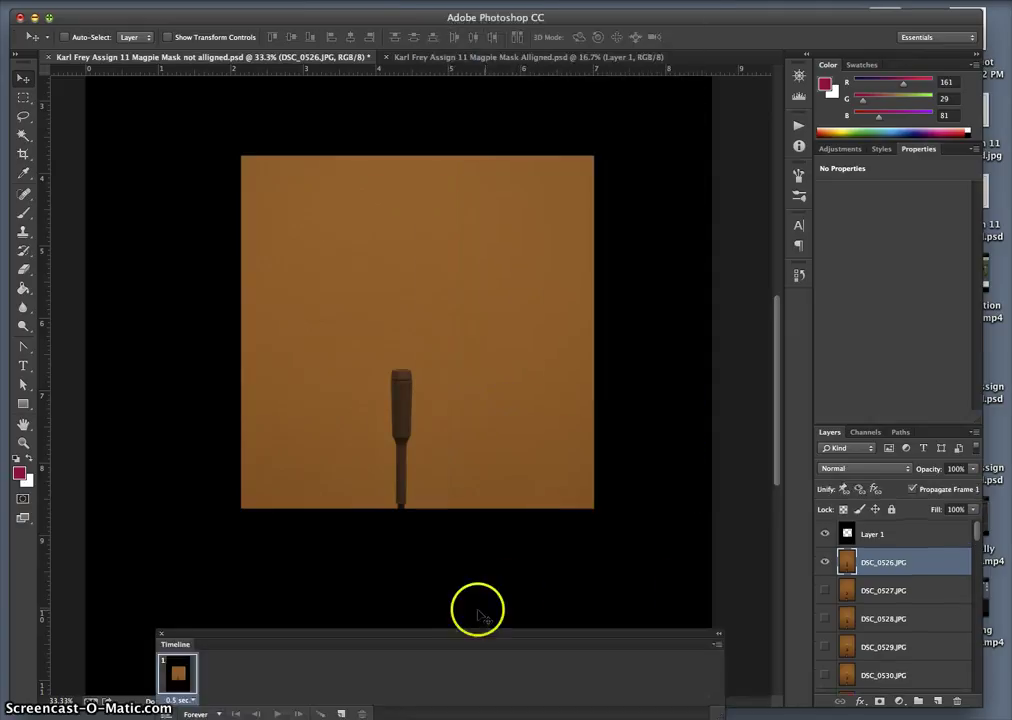
pyautogui.click(716, 644)
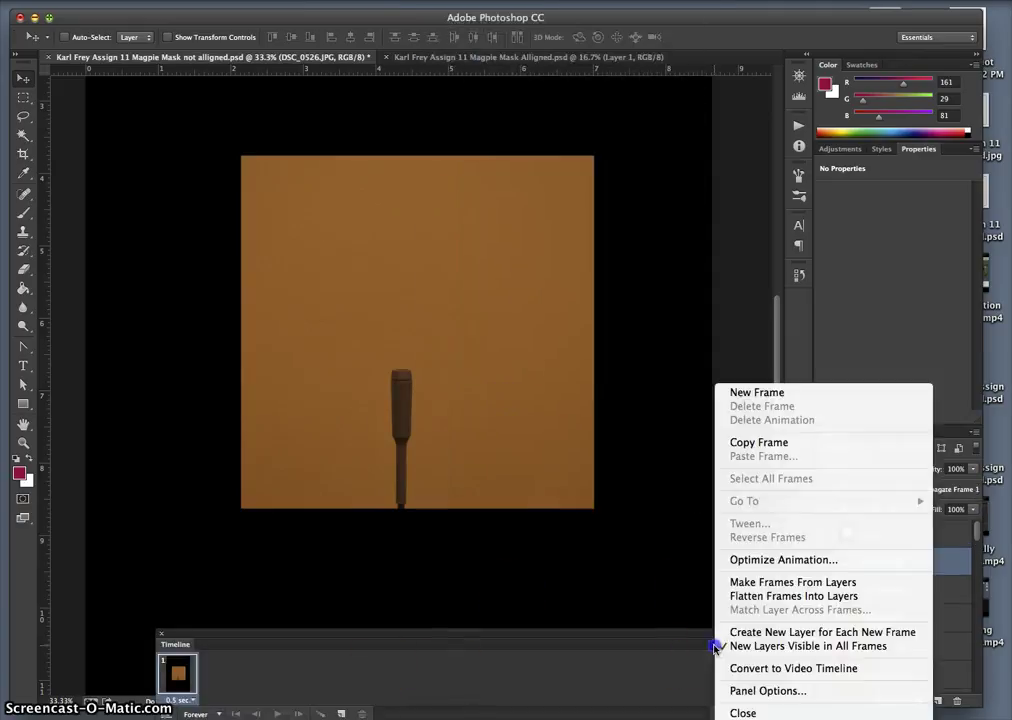
pyautogui.click(776, 582)
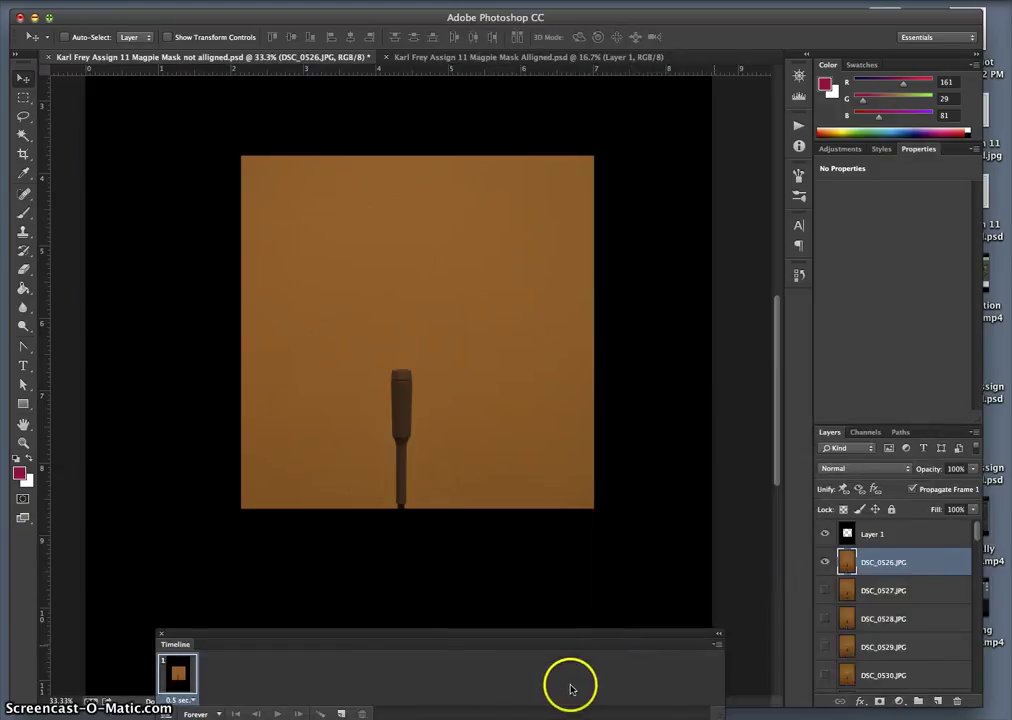
pyautogui.hscroll(10, 650, 685)
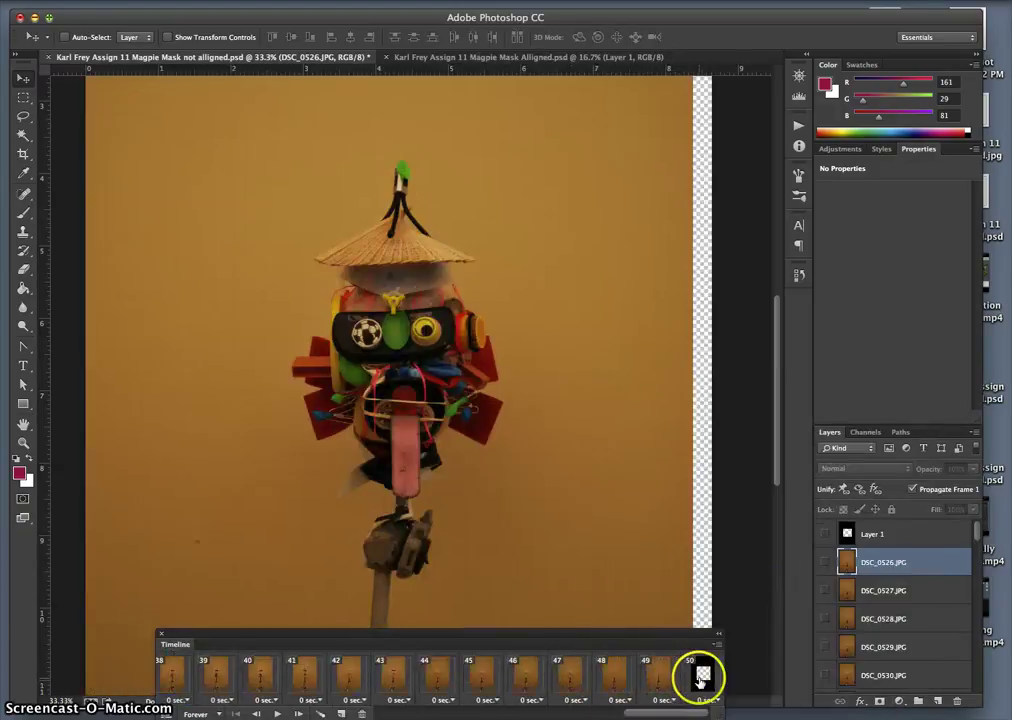
# Set every frame's delay to 0.5 sec and delete frame 50, the Layer 1 frame.
pyautogui.click(706, 700)
pyautogui.click(705, 650)
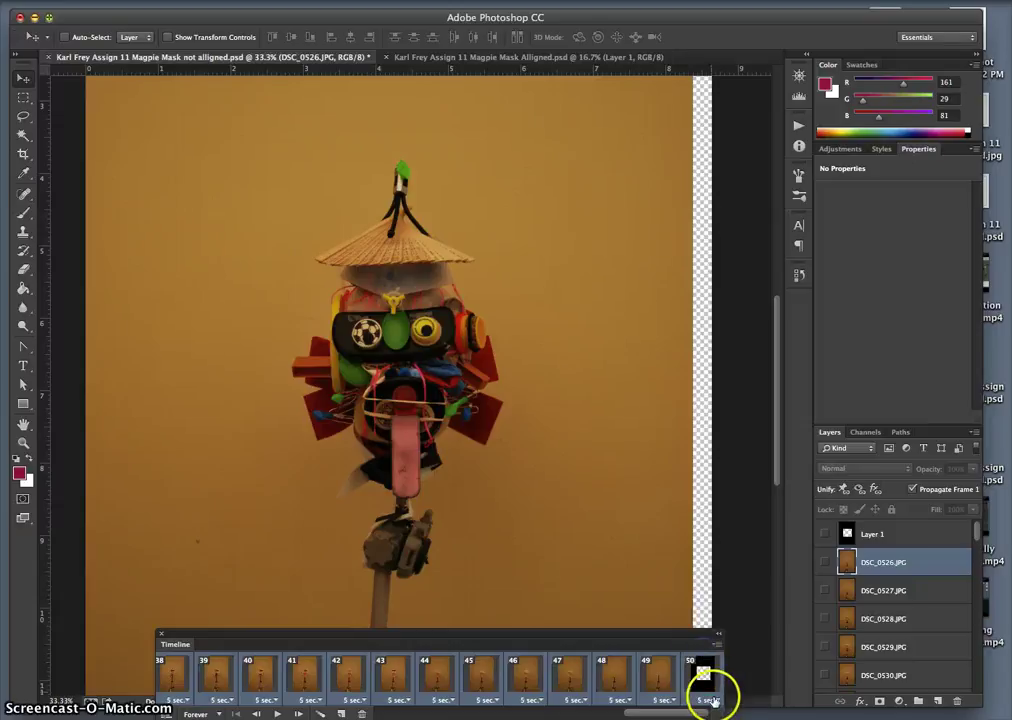
pyautogui.click(712, 701)
pyautogui.click(712, 626)
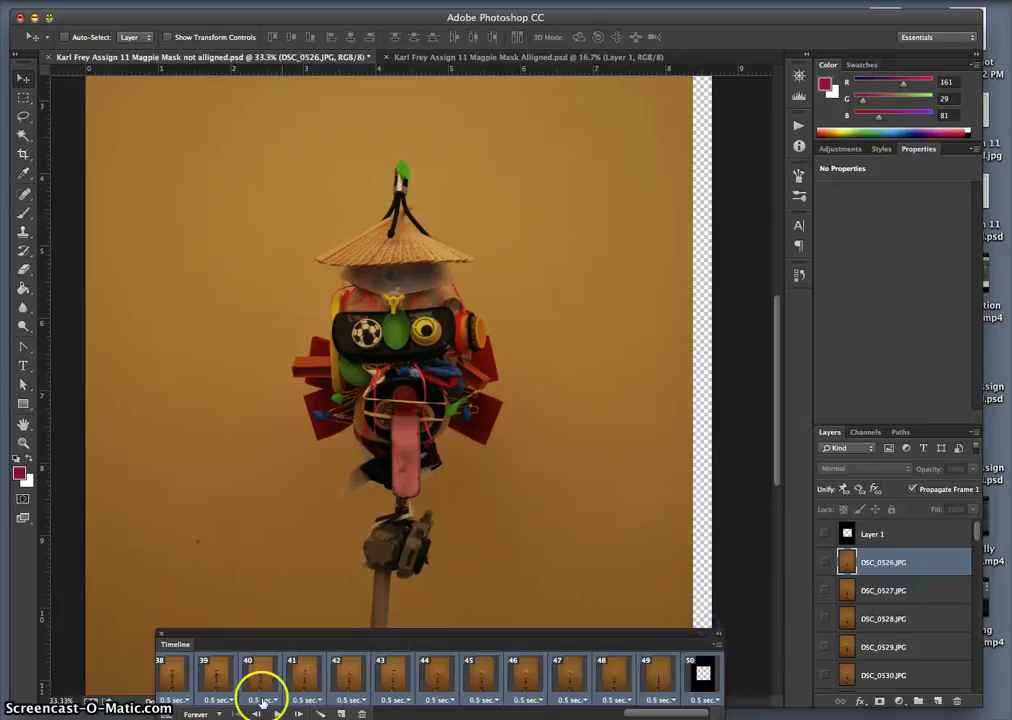
pyautogui.click(695, 682)
pyautogui.click(362, 714)
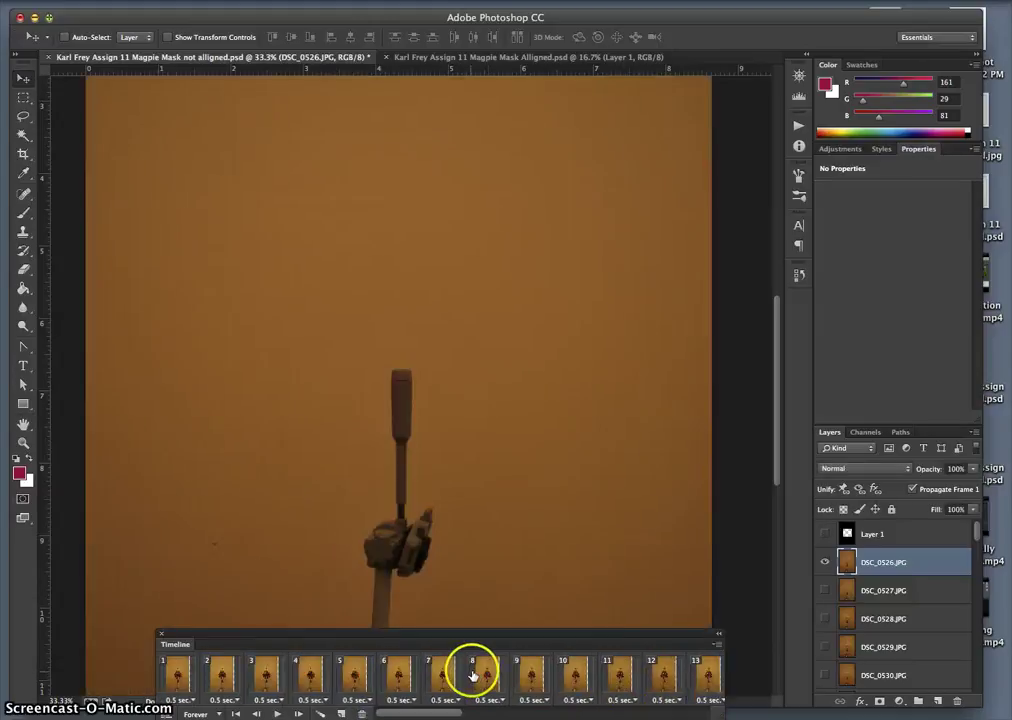
# Reverse the frame order and turn on Layer 1 over all frames.
pyautogui.hscroll(-10, 172, 678)
pyautogui.hscroll(10, 210, 673)
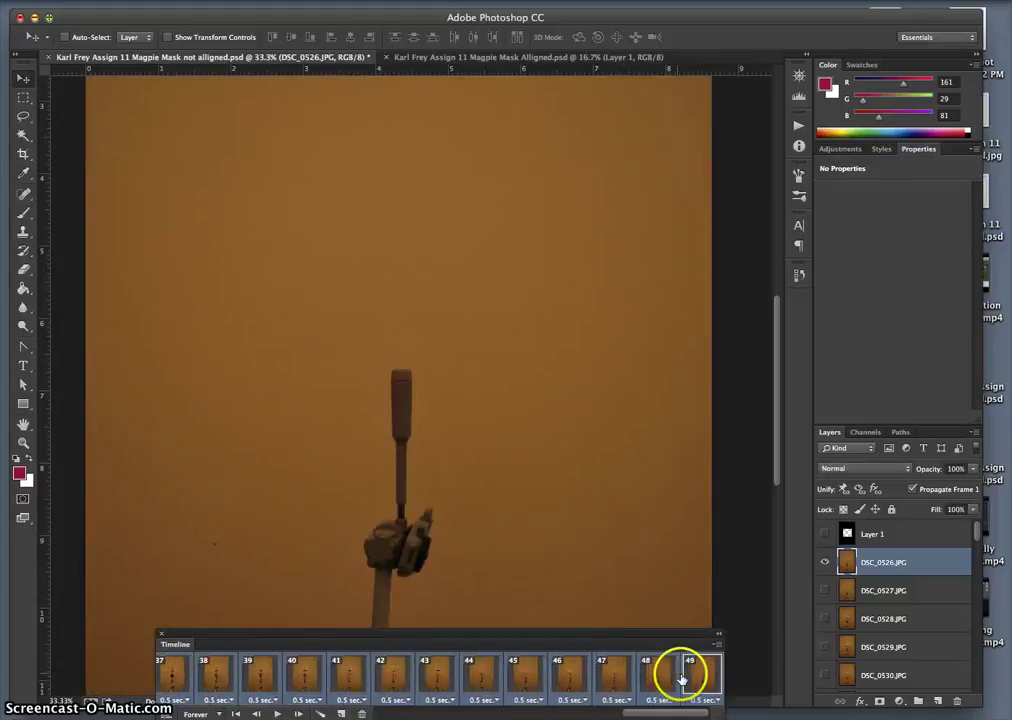
pyautogui.click(719, 636)
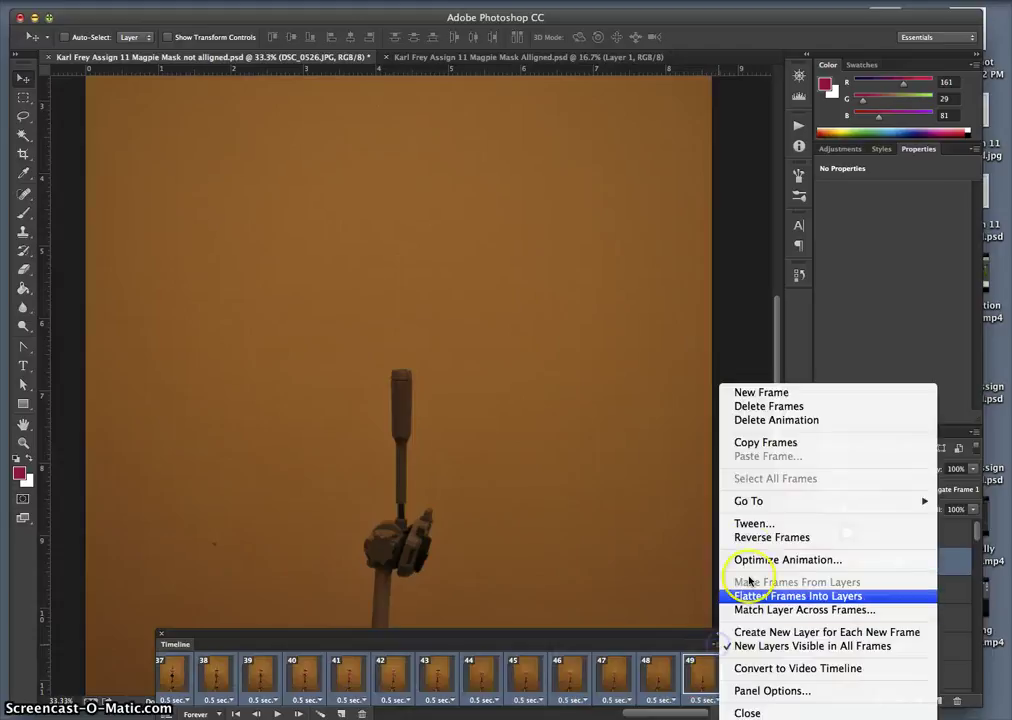
pyautogui.click(738, 537)
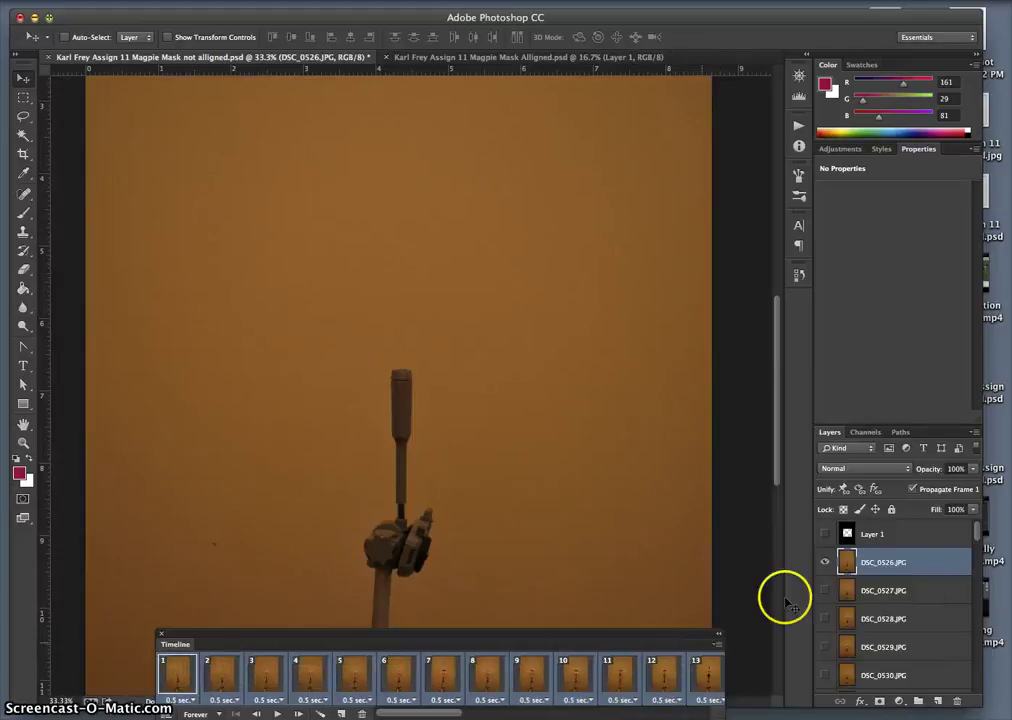
pyautogui.hscroll(10, 501, 677)
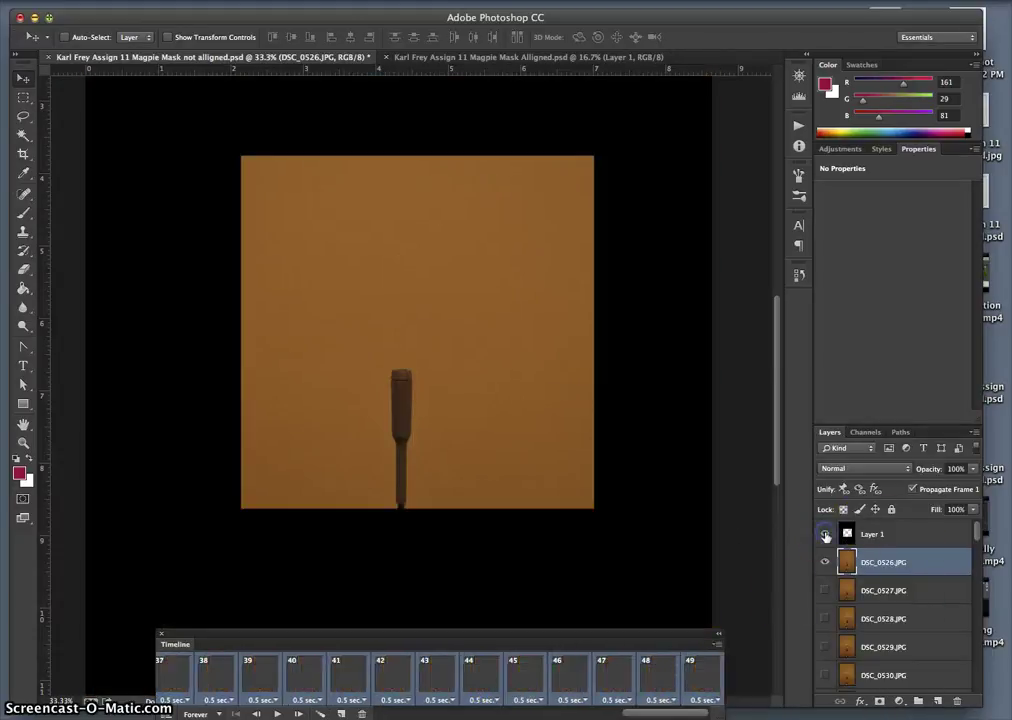
pyautogui.click(824, 533)
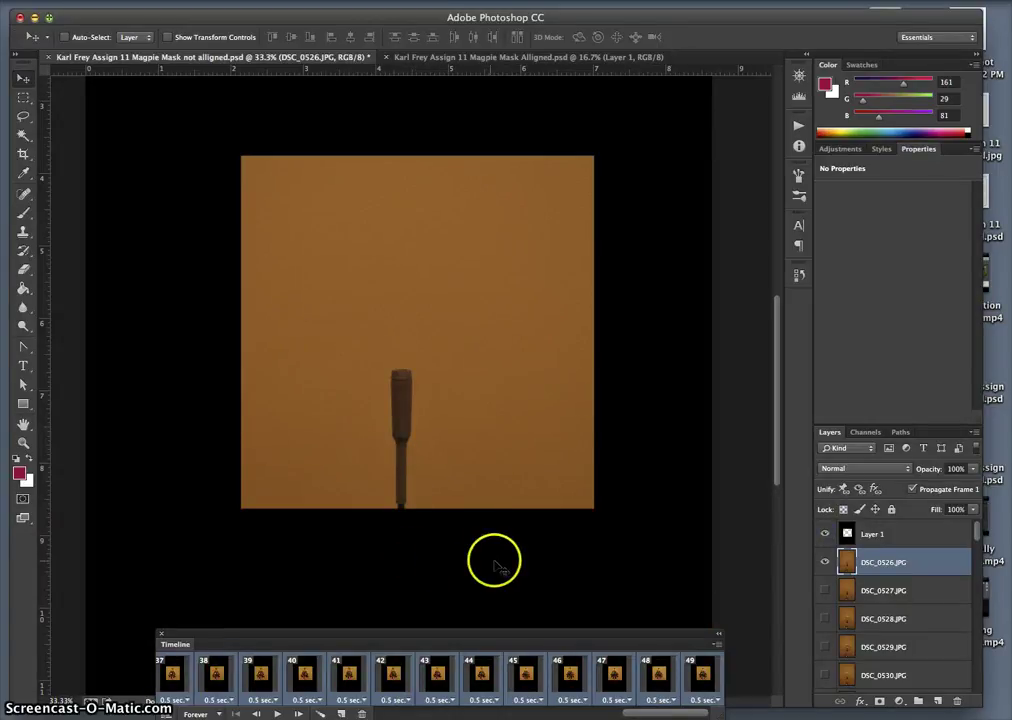
# Add a centre vertical guide and shift Layer 1 so its square opening sits centred.
pyautogui.click(930, 536)
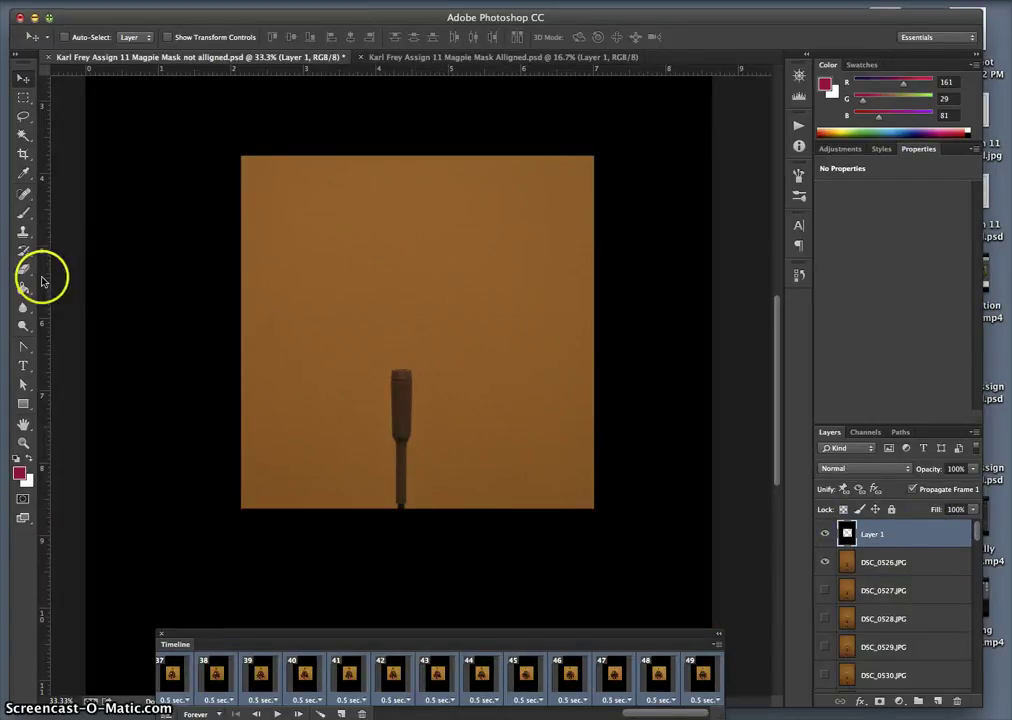
pyautogui.moveTo(44, 260); pyautogui.dragTo(424, 308)
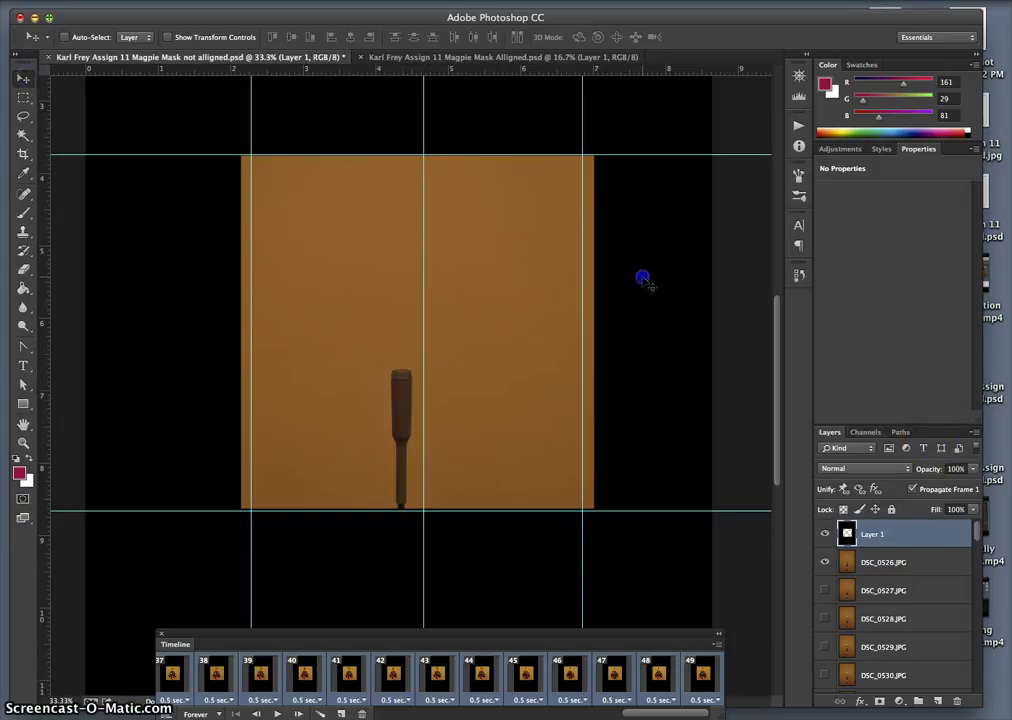
pyautogui.moveTo(638, 279); pyautogui.dragTo(621, 278)
pyautogui.click(425, 271)
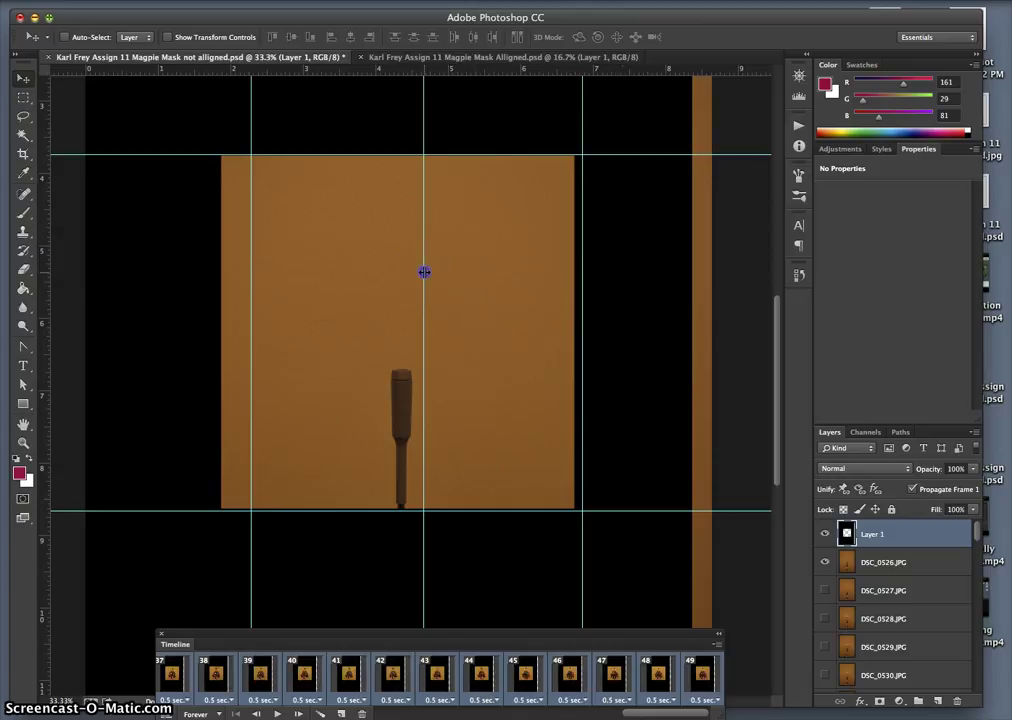
pyautogui.moveTo(423, 271); pyautogui.dragTo(401, 271)
pyautogui.click(562, 280)
pyautogui.moveTo(614, 280); pyautogui.dragTo(619, 279)
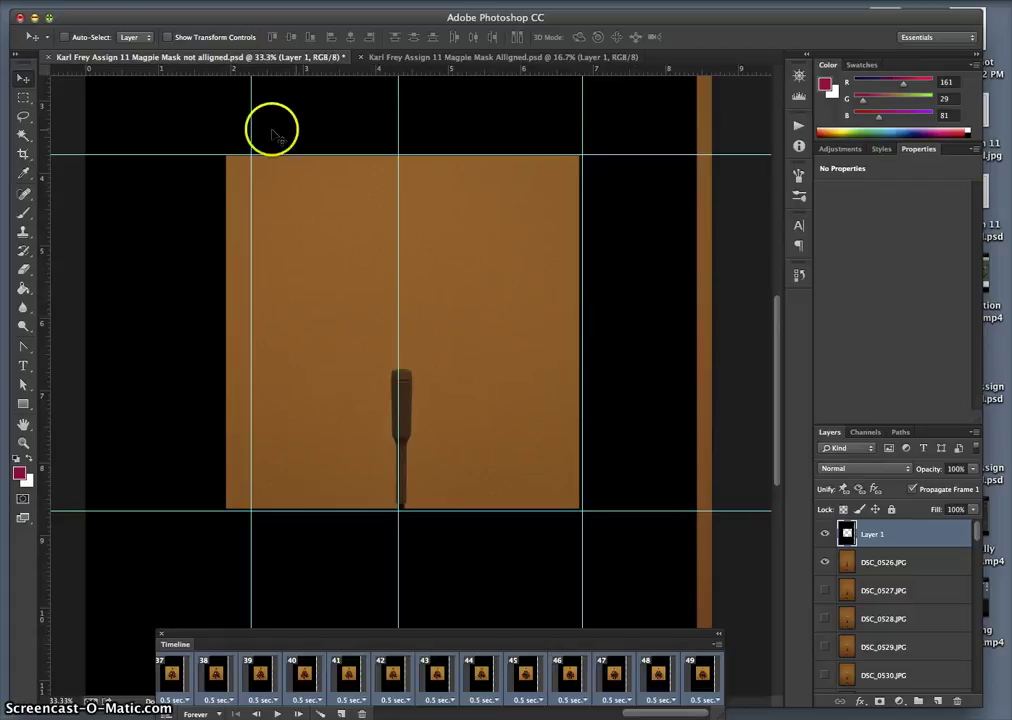
# Fill the leftover orange strip at Layer 1's right edge black with the Paint Bucket.
pyautogui.click(143, 2)
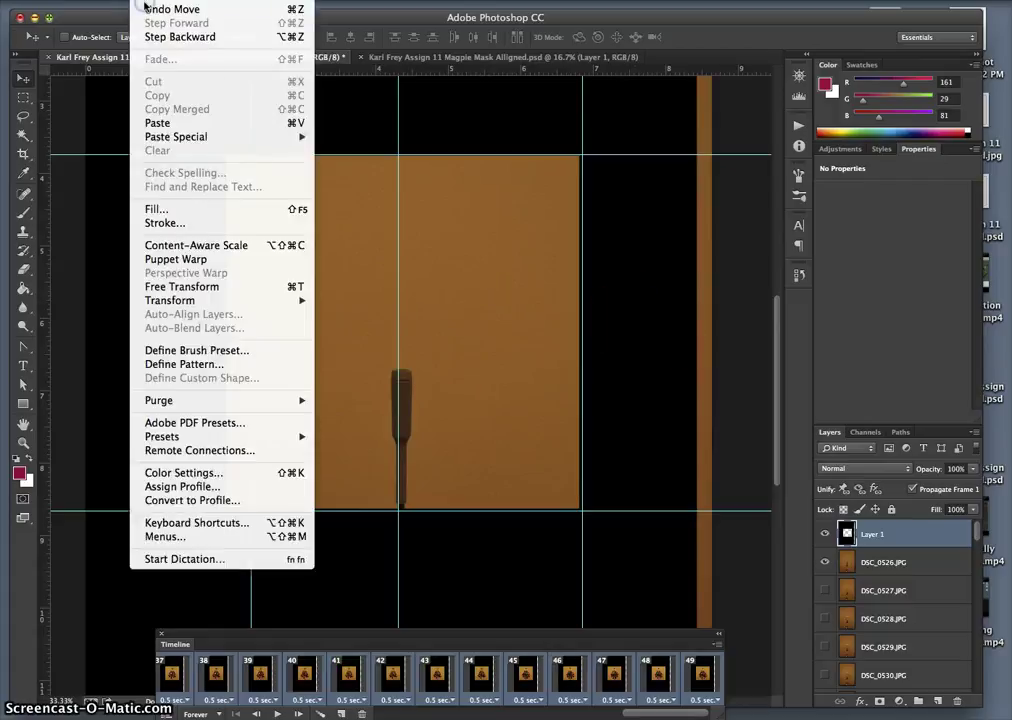
pyautogui.click(630, 362)
pyautogui.click(24, 288)
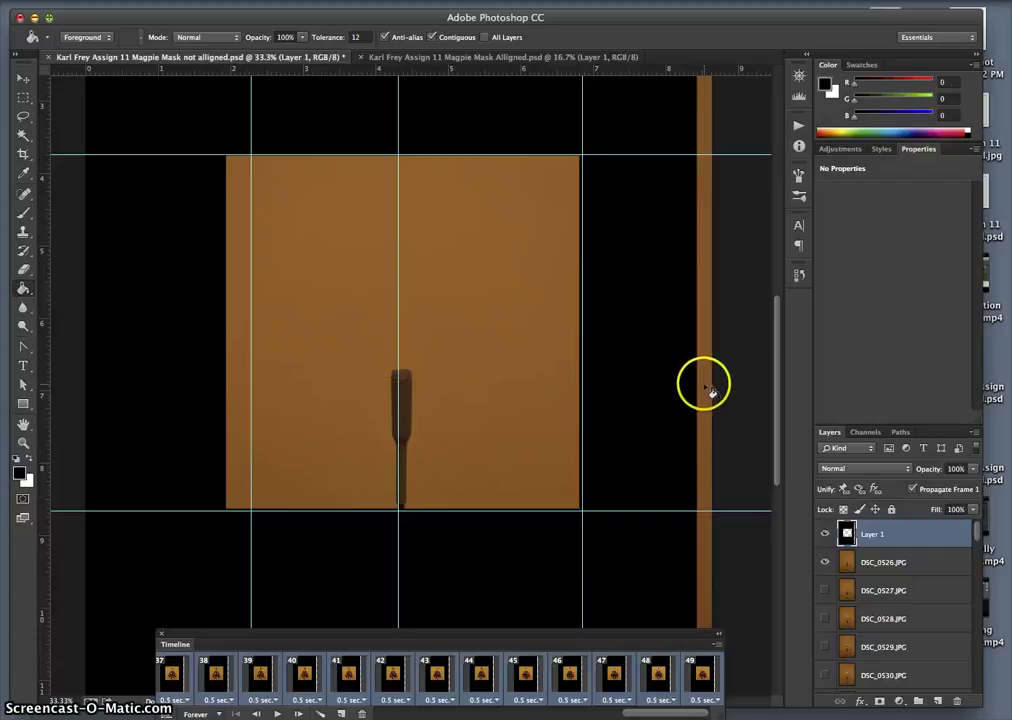
pyautogui.click(707, 393)
pyautogui.press('super+minus')
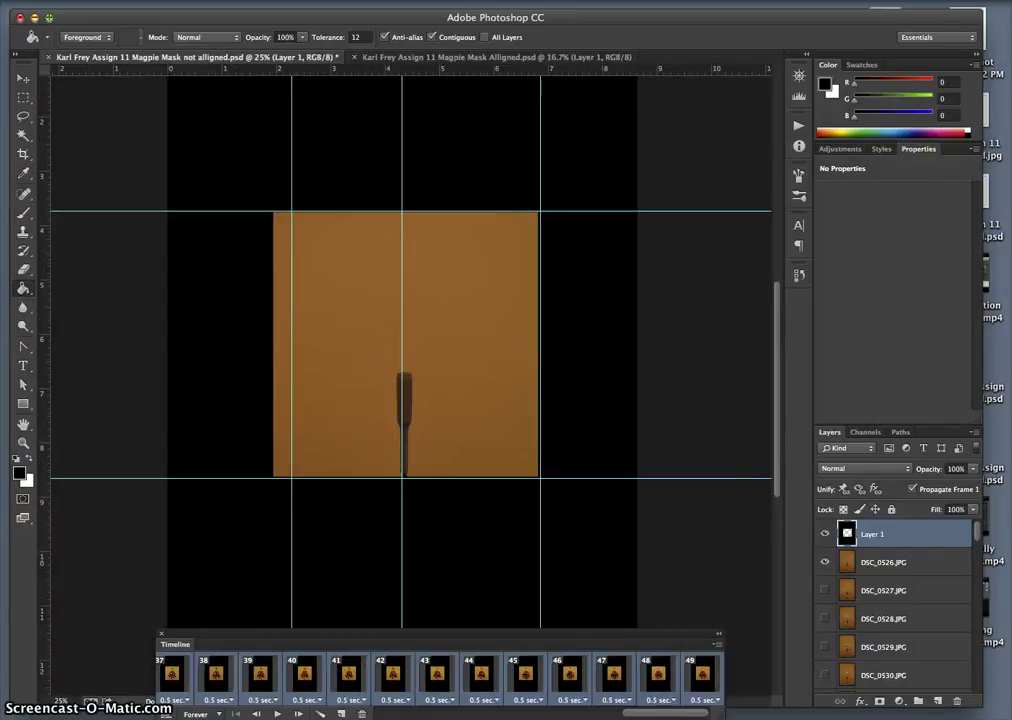
pyautogui.click(21, 79)
pyautogui.click(23, 136)
# Select the orange square, snap the left, right, top and bottom guides to its edges, then clear guides and deselect.
pyautogui.click(374, 287)
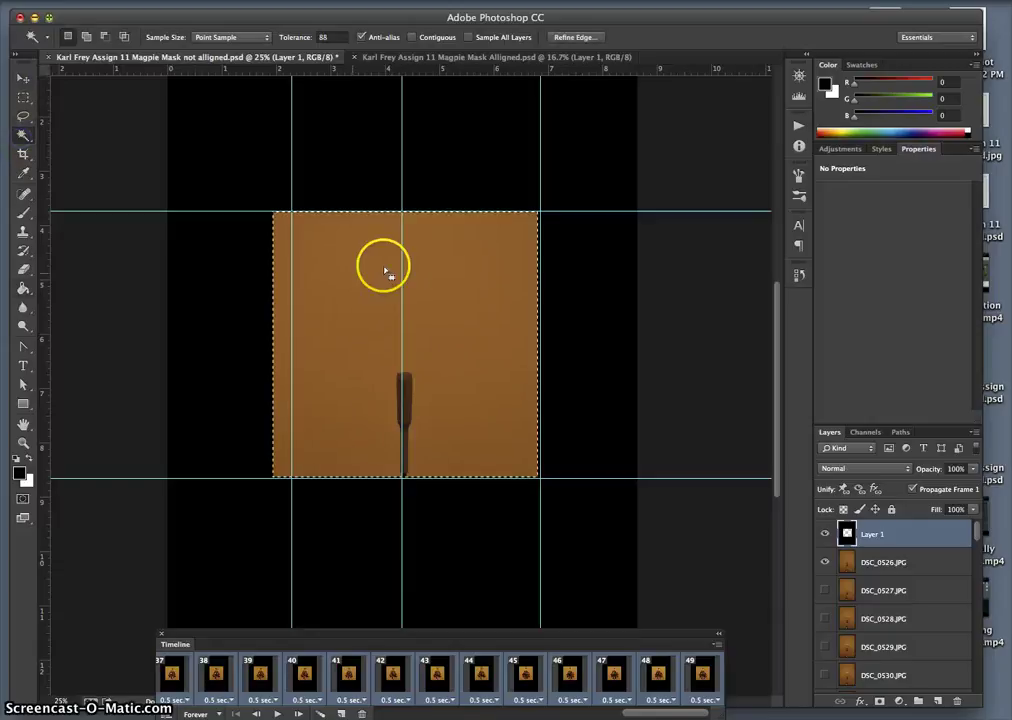
pyautogui.click(22, 79)
pyautogui.moveTo(292, 172); pyautogui.dragTo(271, 173)
pyautogui.moveTo(402, 153)
pyautogui.mouseDown()
pyautogui.moveTo(35, 153)
pyautogui.moveTo(407, 174)
pyautogui.mouseUp()
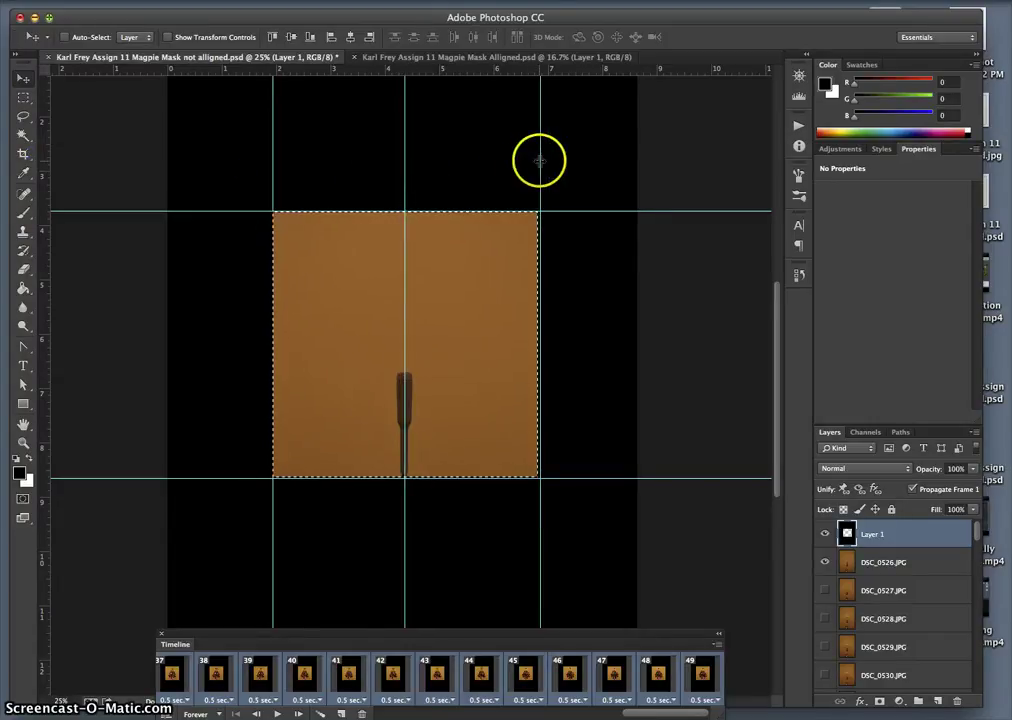
pyautogui.moveTo(540, 160); pyautogui.dragTo(533, 163)
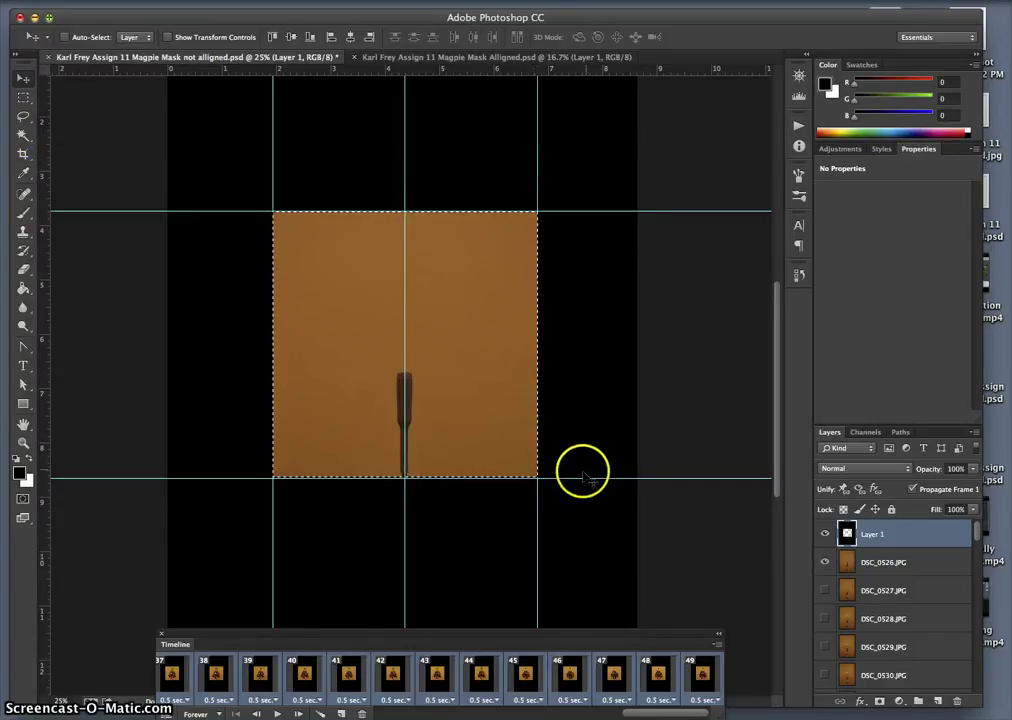
pyautogui.moveTo(577, 477); pyautogui.dragTo(576, 475)
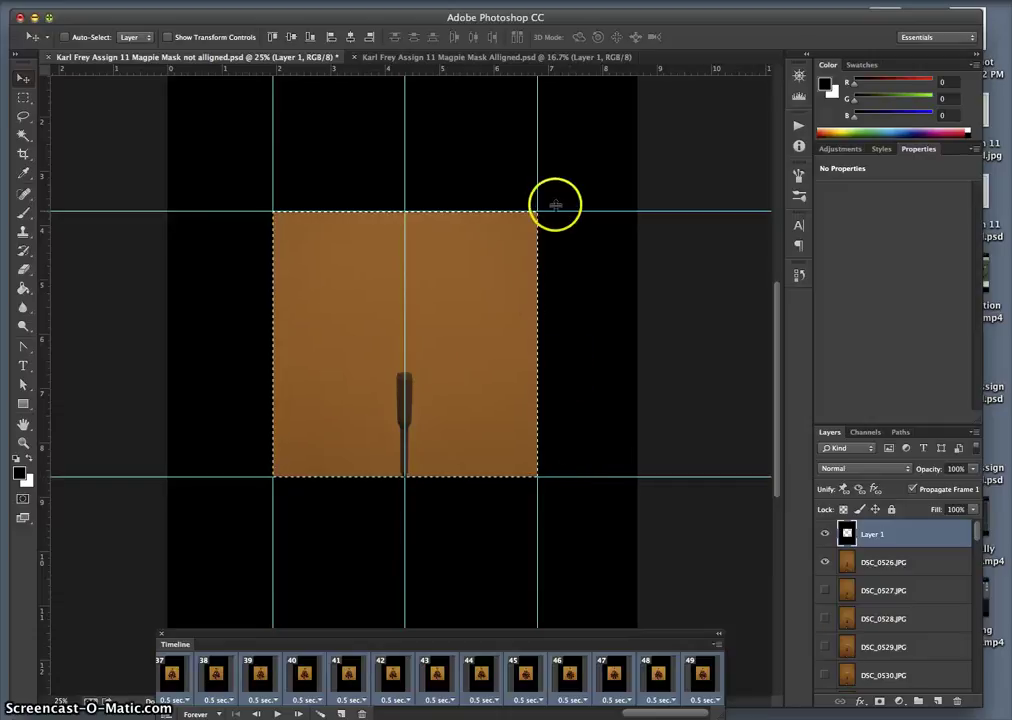
pyautogui.moveTo(554, 211); pyautogui.dragTo(553, 212)
pyautogui.press('super+semicolon')
pyautogui.press('super+d')
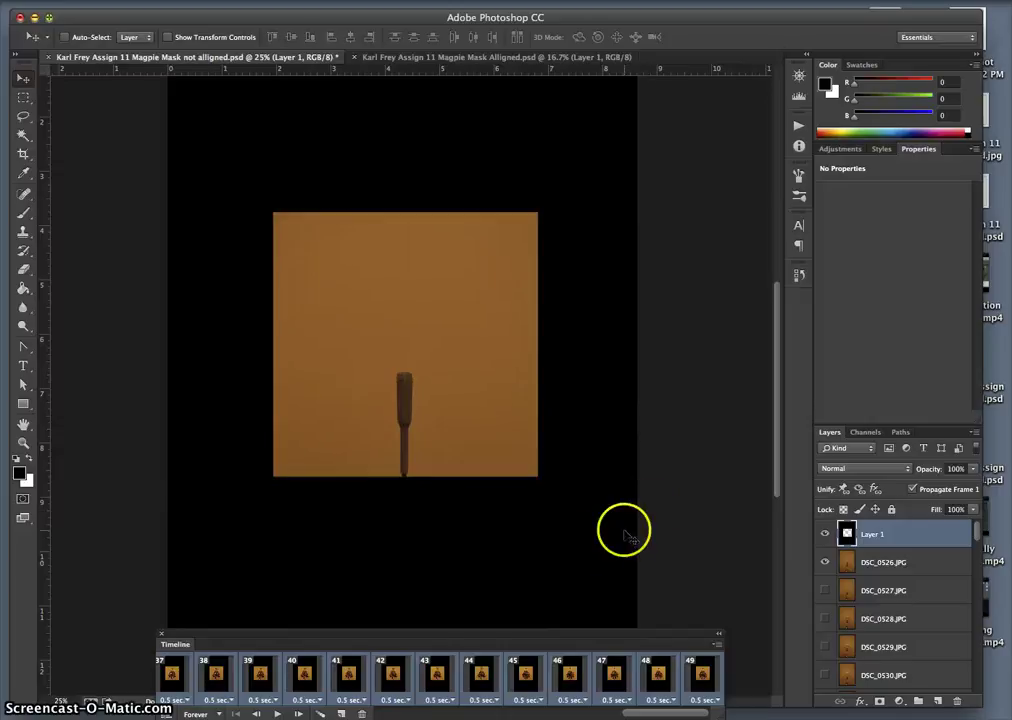
pyautogui.click(279, 713)
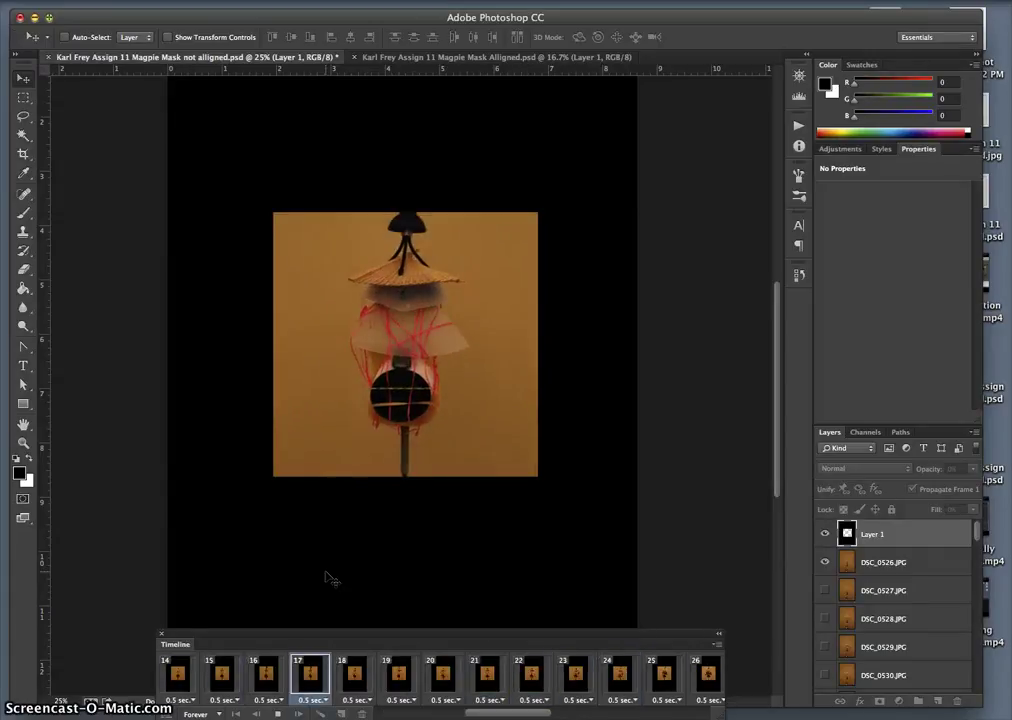
pyautogui.click(347, 668)
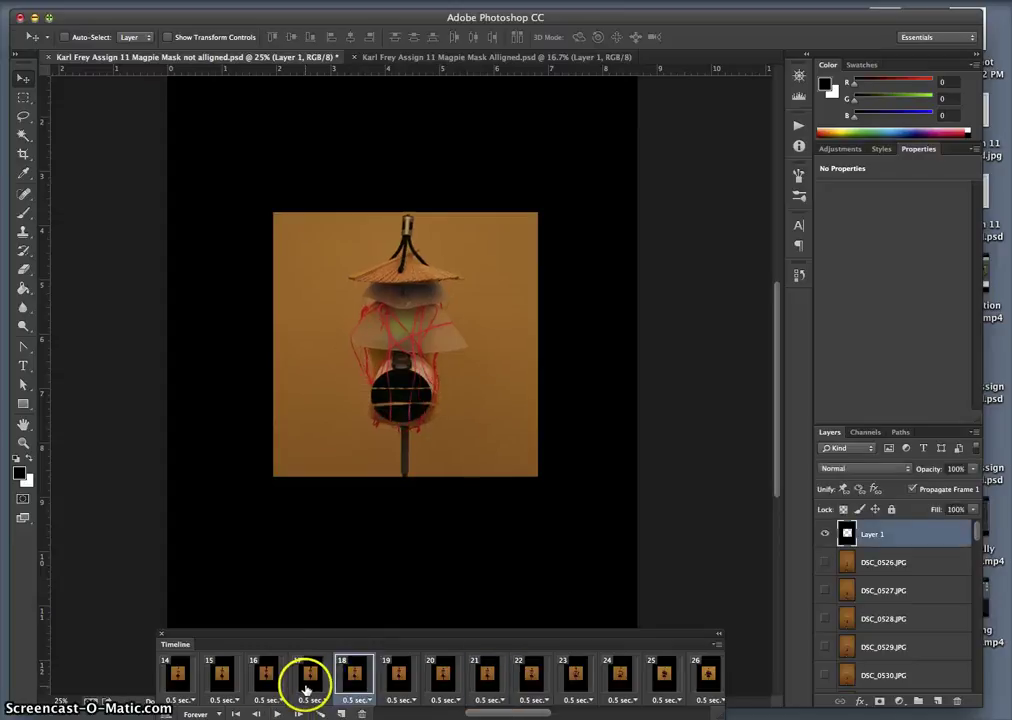
pyautogui.click(308, 680)
pyautogui.click(228, 678)
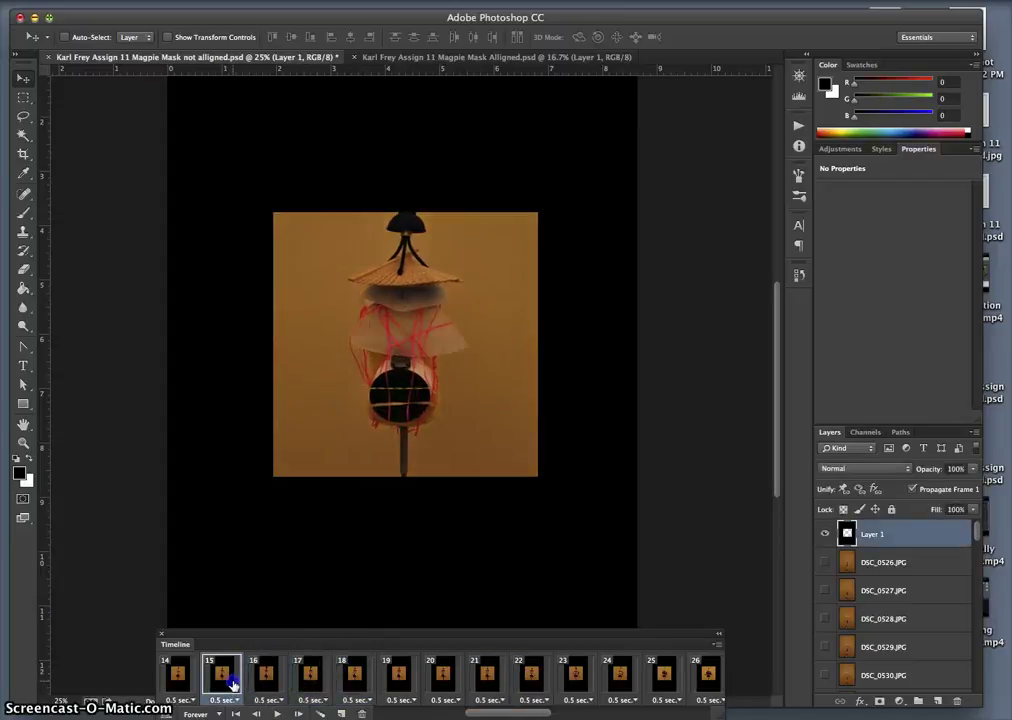
pyautogui.click(263, 678)
pyautogui.click(308, 678)
pyautogui.click(340, 678)
pyautogui.click(264, 680)
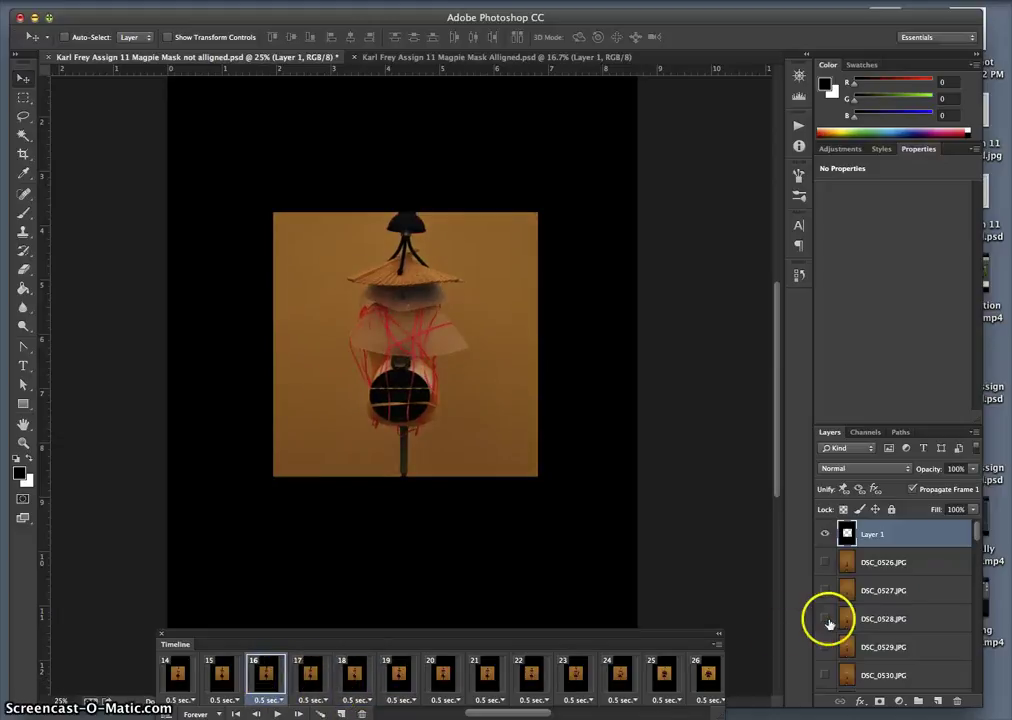
# Label layers DSC_0541 and DSC_0542 red, checking frame 17 to confirm them.
pyautogui.scroll(-7, 854, 625)
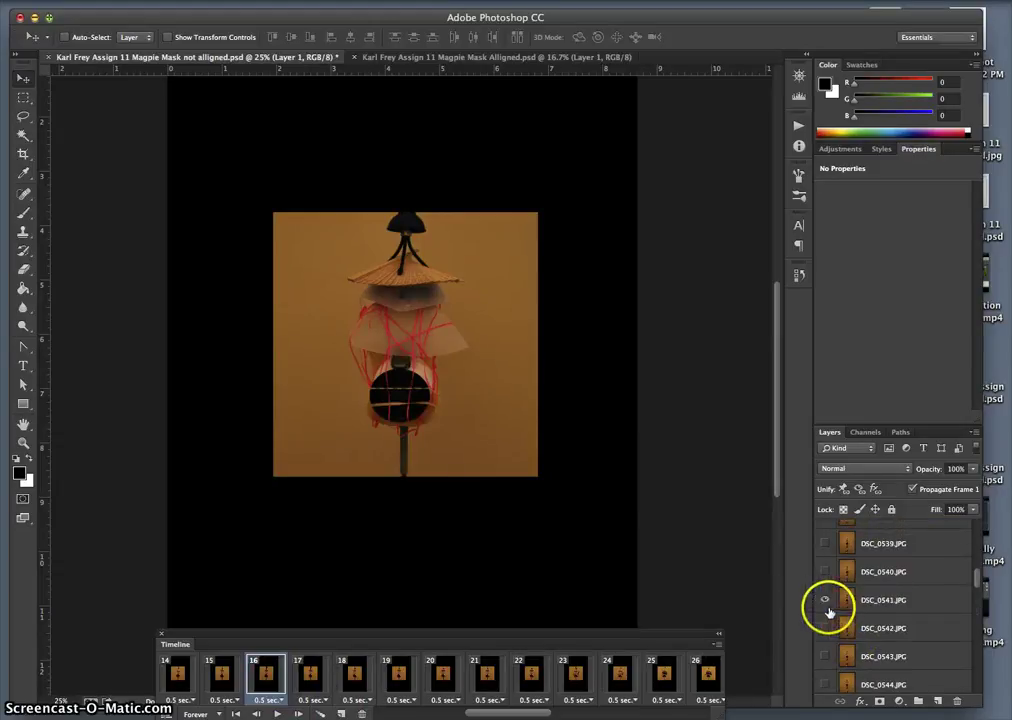
pyautogui.rightClick(826, 601)
pyautogui.click(858, 650)
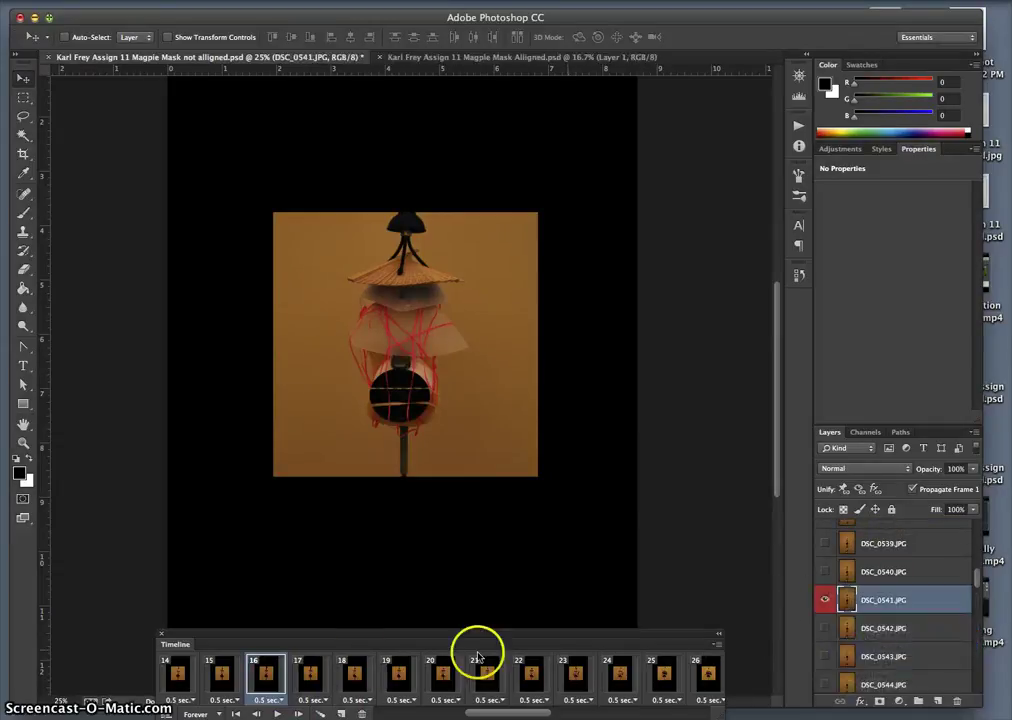
pyautogui.click(309, 673)
pyautogui.rightClick(826, 629)
pyautogui.click(858, 652)
pyautogui.click(268, 688)
pyautogui.click(312, 688)
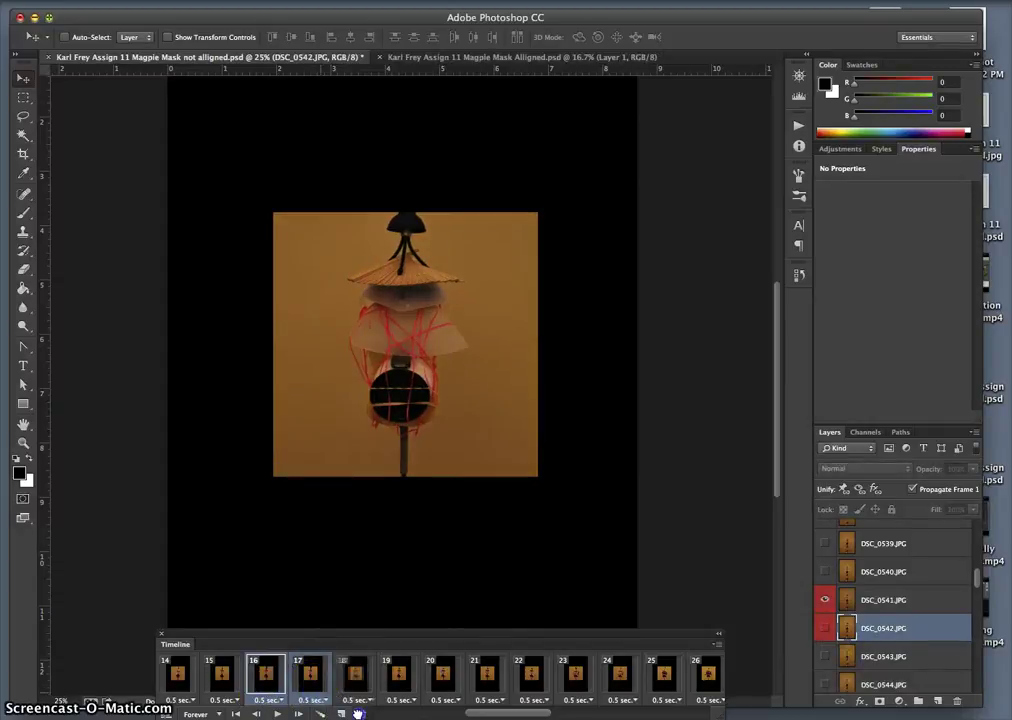
# Delete DSC_0541 and DSC_0542 together and play the animation from frame 14.
pyautogui.click(843, 607)
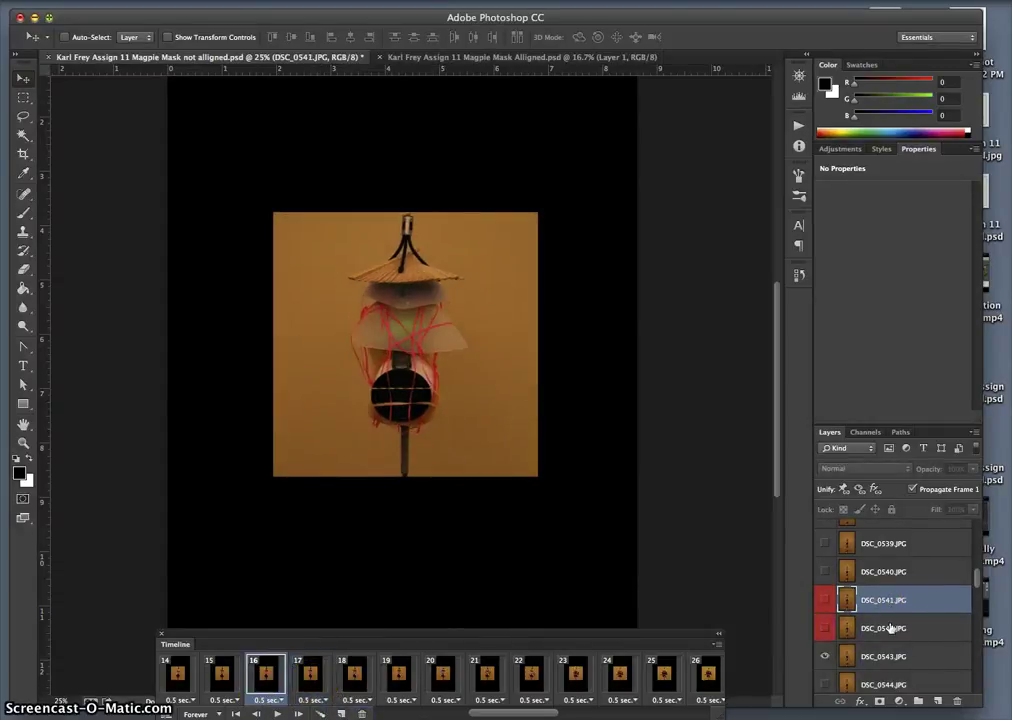
pyautogui.keyDown('shift'); pyautogui.click(893, 627); pyautogui.keyUp('shift')
pyautogui.click(957, 701)
pyautogui.click(625, 252)
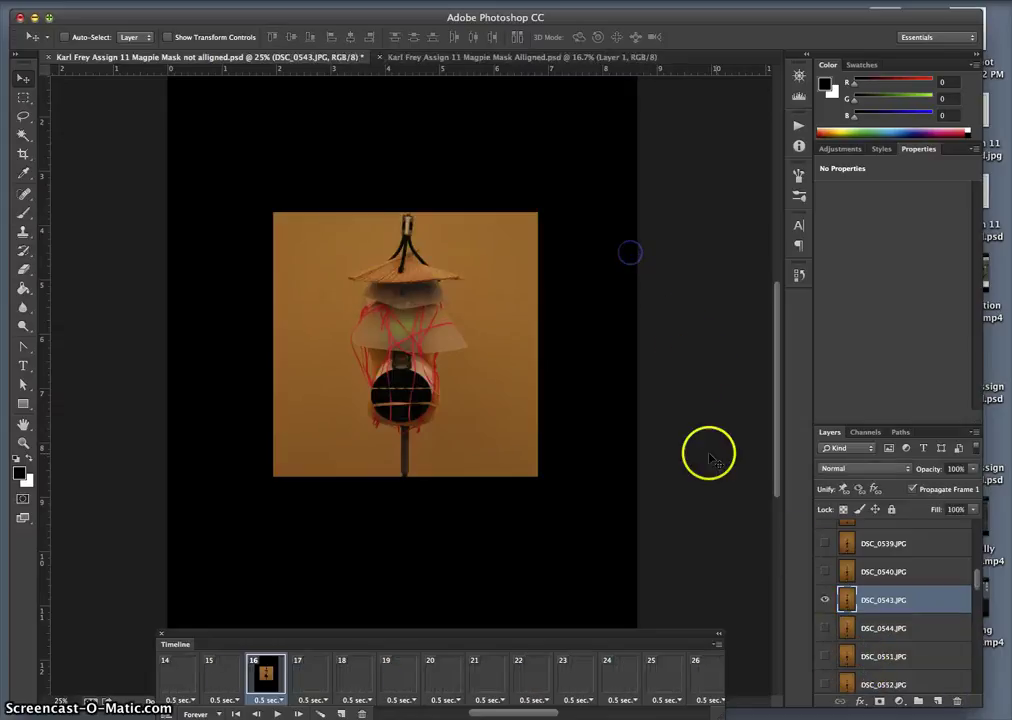
pyautogui.click(178, 673)
pyautogui.click(279, 714)
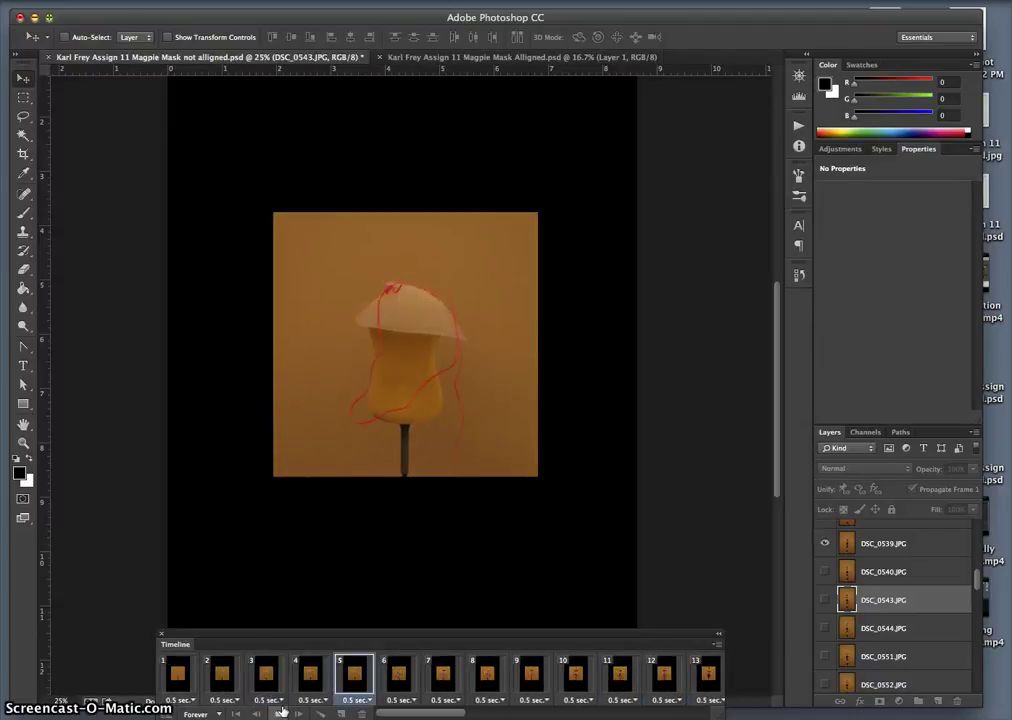
pyautogui.click(266, 684)
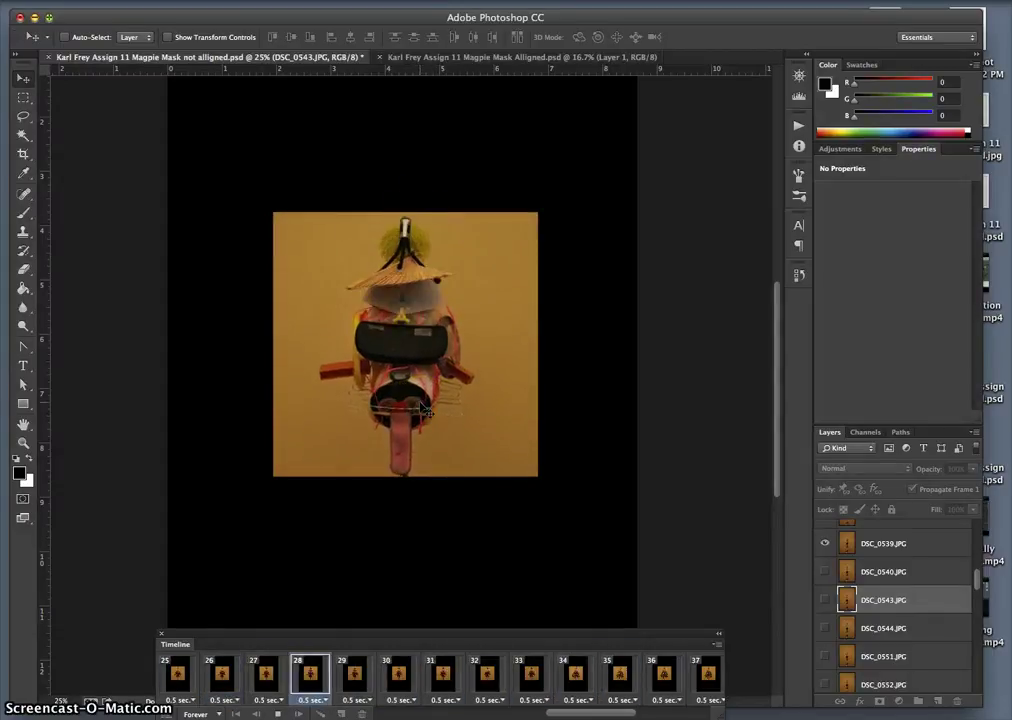
pyautogui.click(400, 230)
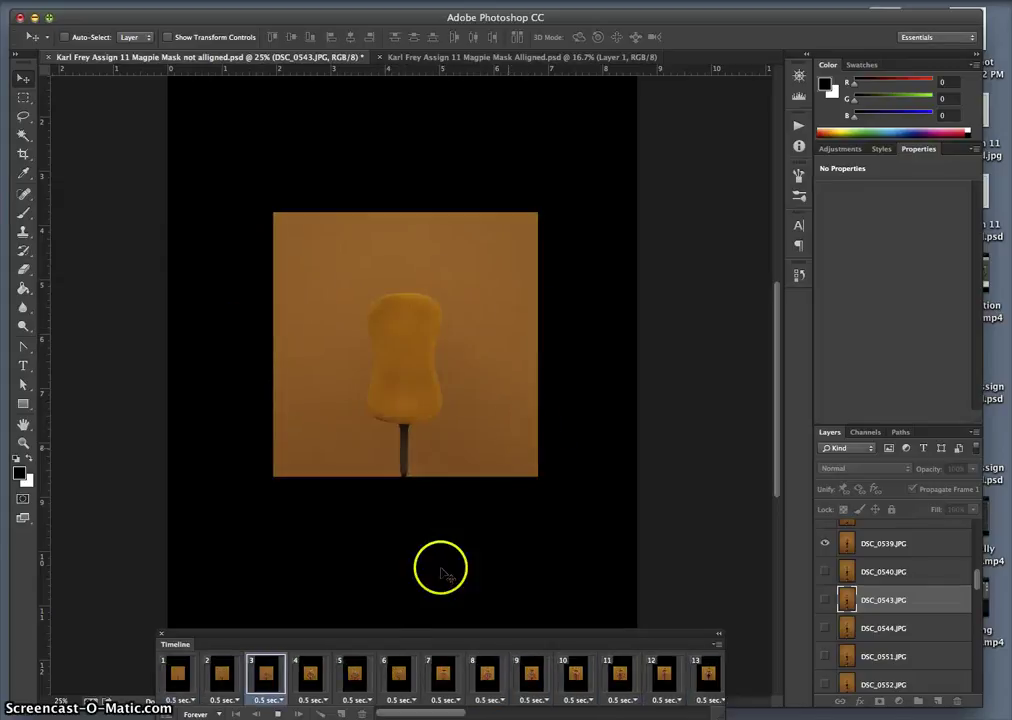
pyautogui.moveTo(413, 708); pyautogui.dragTo(628, 704)
pyautogui.click(666, 670)
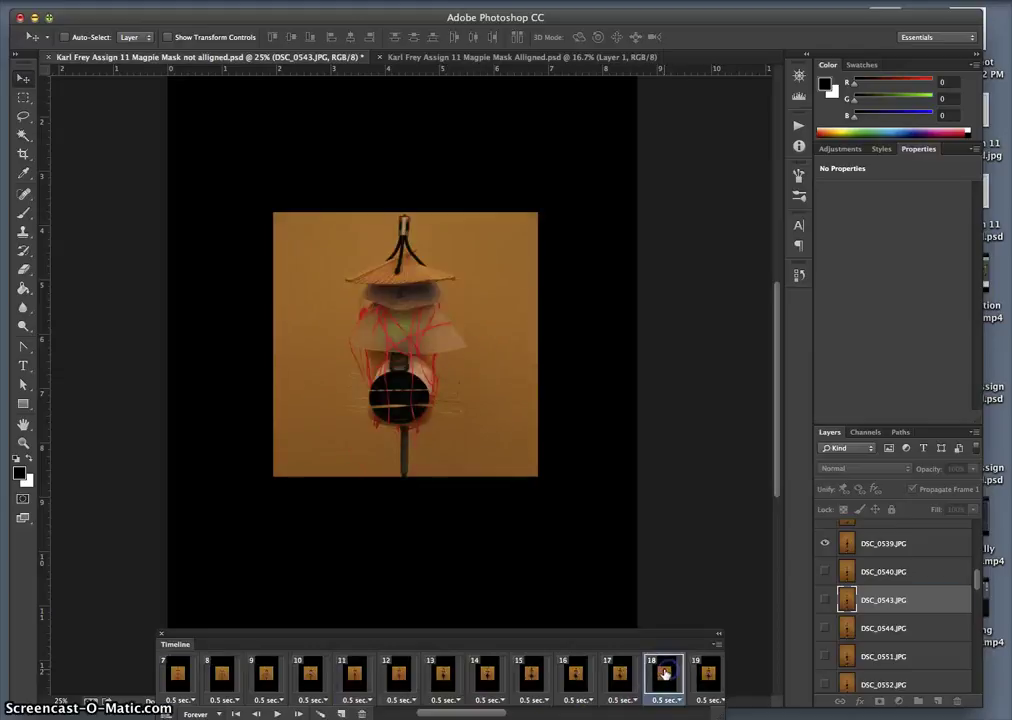
pyautogui.moveTo(486, 713); pyautogui.dragTo(686, 714)
pyautogui.click(701, 683)
pyautogui.click(651, 672)
pyautogui.click(614, 674)
pyautogui.click(572, 678)
pyautogui.click(472, 678)
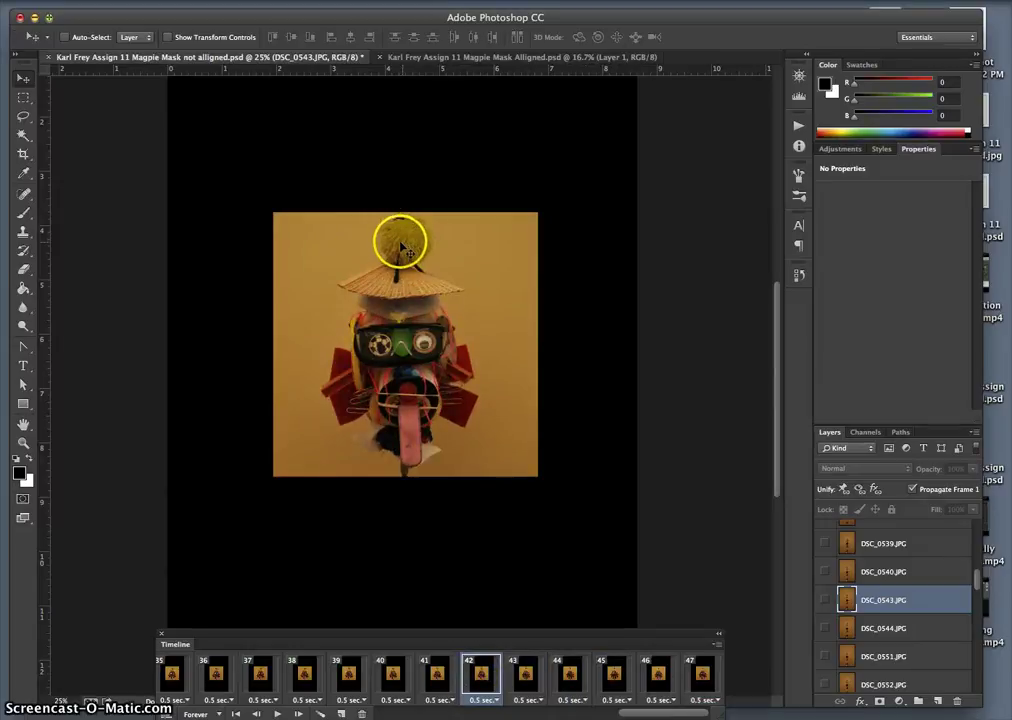
pyautogui.click(527, 678)
pyautogui.click(570, 680)
pyautogui.click(614, 682)
pyautogui.click(642, 684)
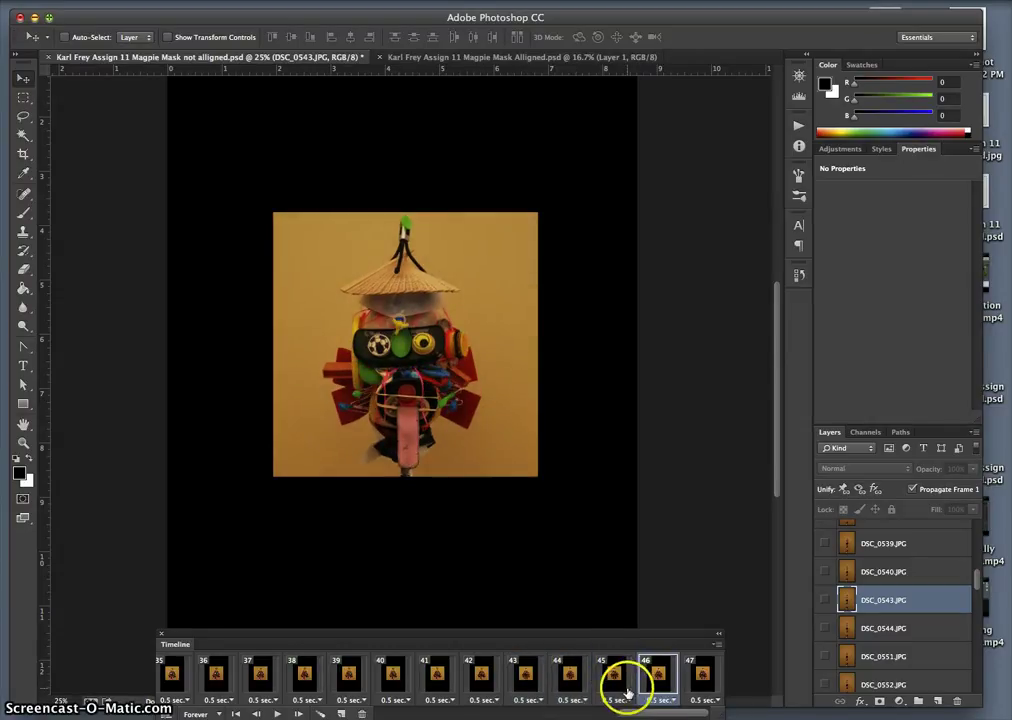
pyautogui.click(617, 686)
pyautogui.click(678, 684)
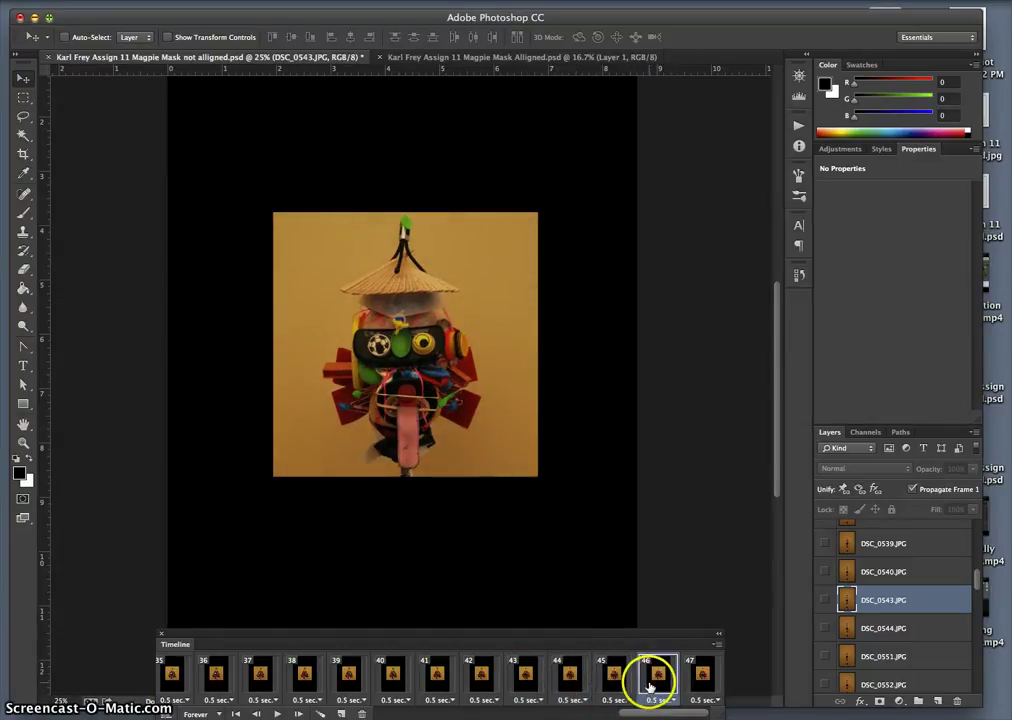
pyautogui.click(614, 684)
pyautogui.click(569, 684)
pyautogui.click(527, 686)
pyautogui.click(483, 684)
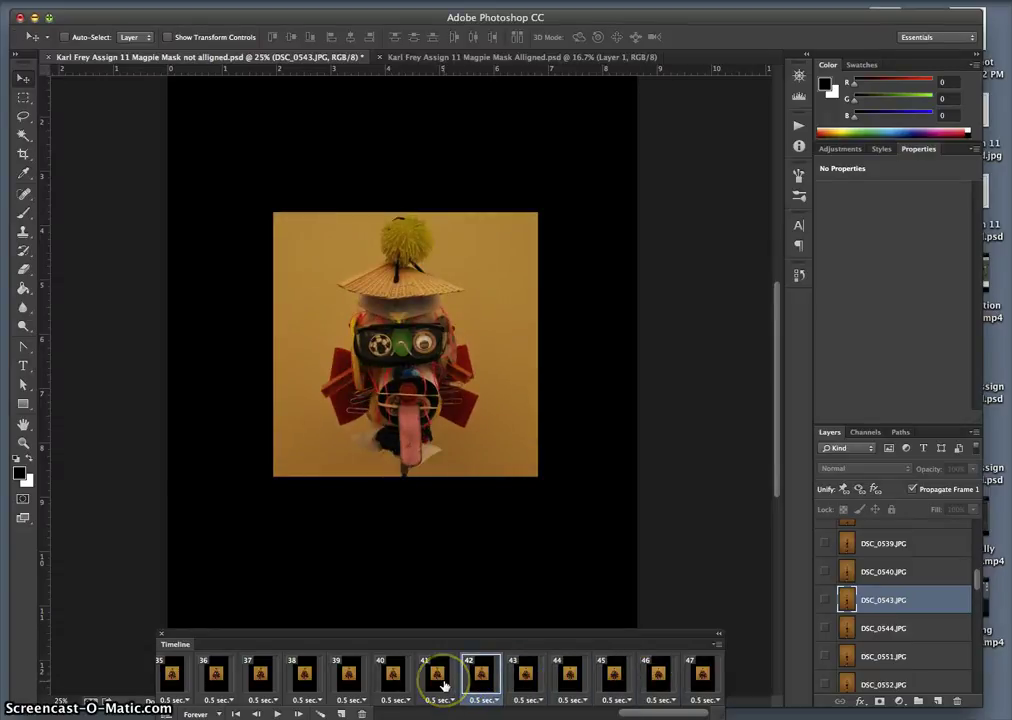
# Hide DSC_0589 to inspect frame 43 and label DSC_0589 and DSC_0593 red.
pyautogui.click(525, 680)
pyautogui.scroll(-5, 912, 667)
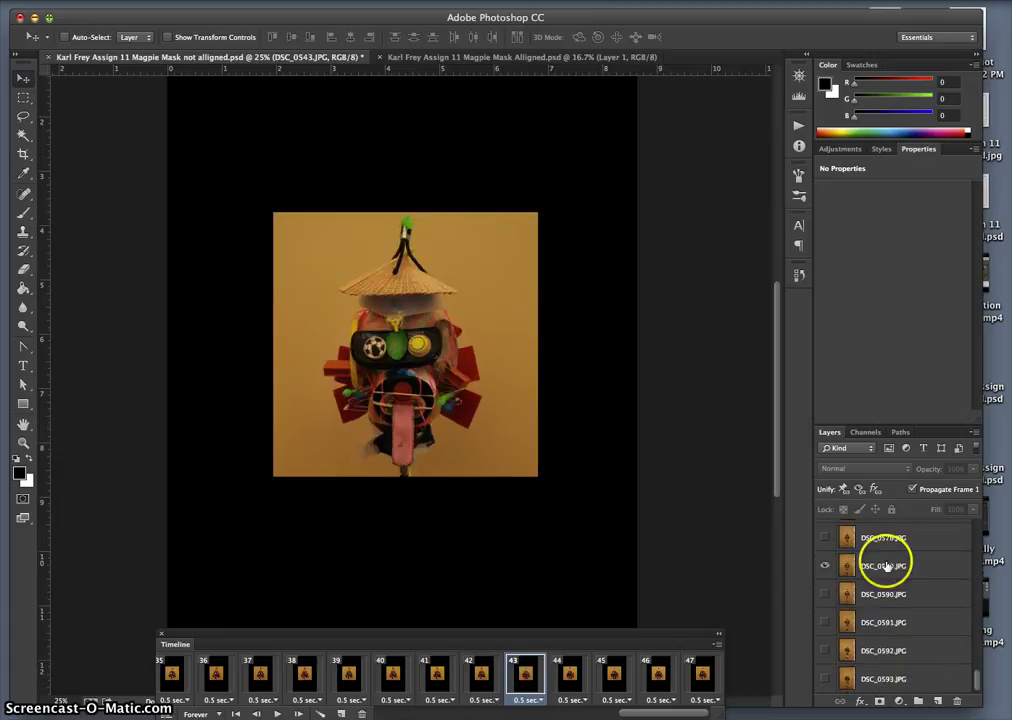
pyautogui.click(826, 568)
pyautogui.rightClick(829, 574)
pyautogui.click(880, 630)
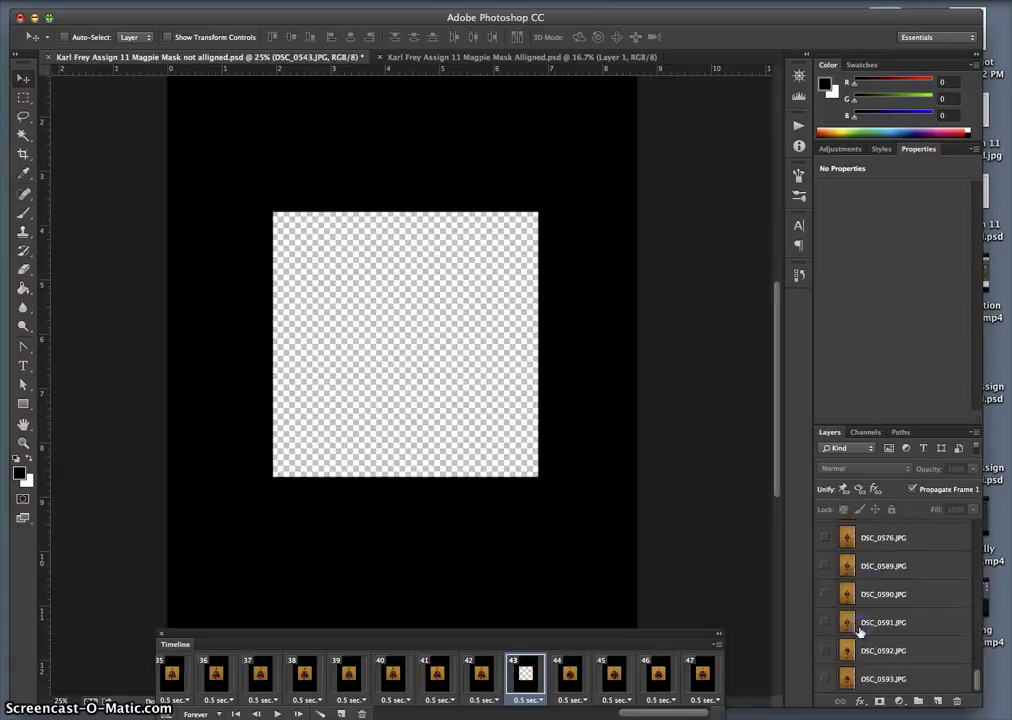
pyautogui.rightClick(834, 682)
pyautogui.click(872, 663)
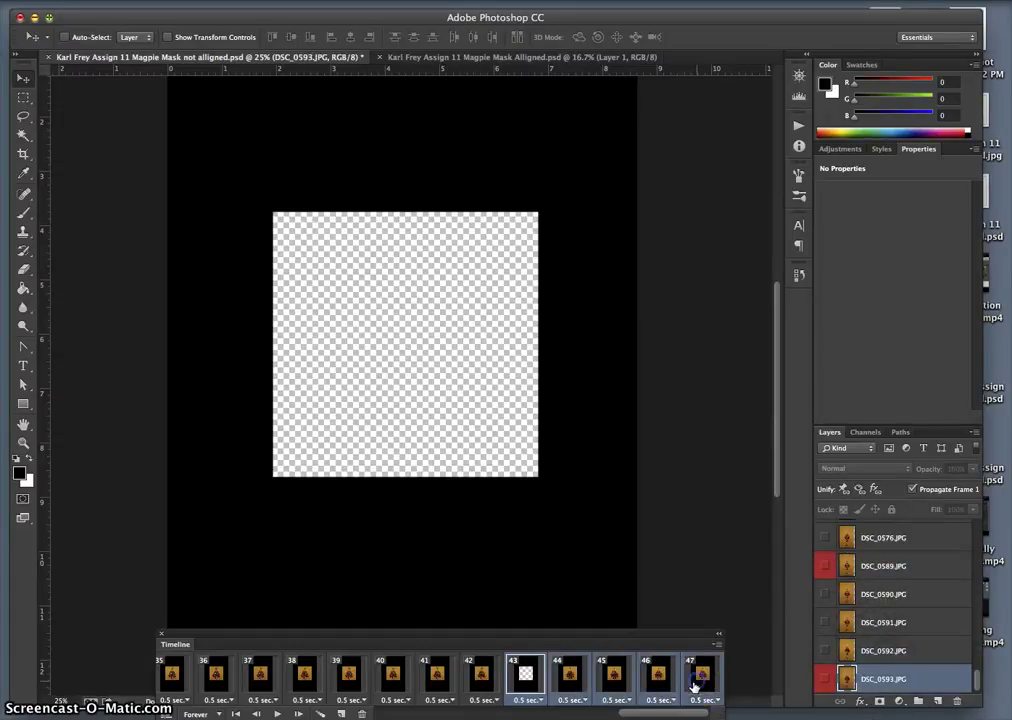
# Delete blank frame 43 and layers DSC_0589 through DSC_0593, then play the animation.
pyautogui.moveTo(535, 673); pyautogui.dragTo(362, 714)
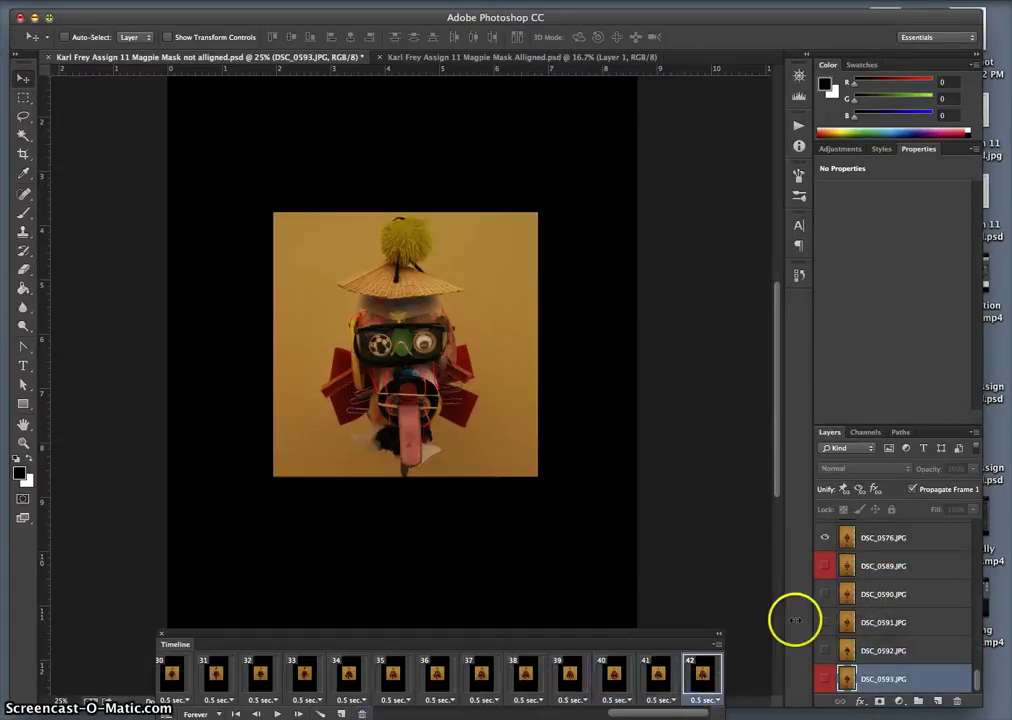
pyautogui.keyDown('shift'); pyautogui.click(909, 572); pyautogui.keyUp('shift')
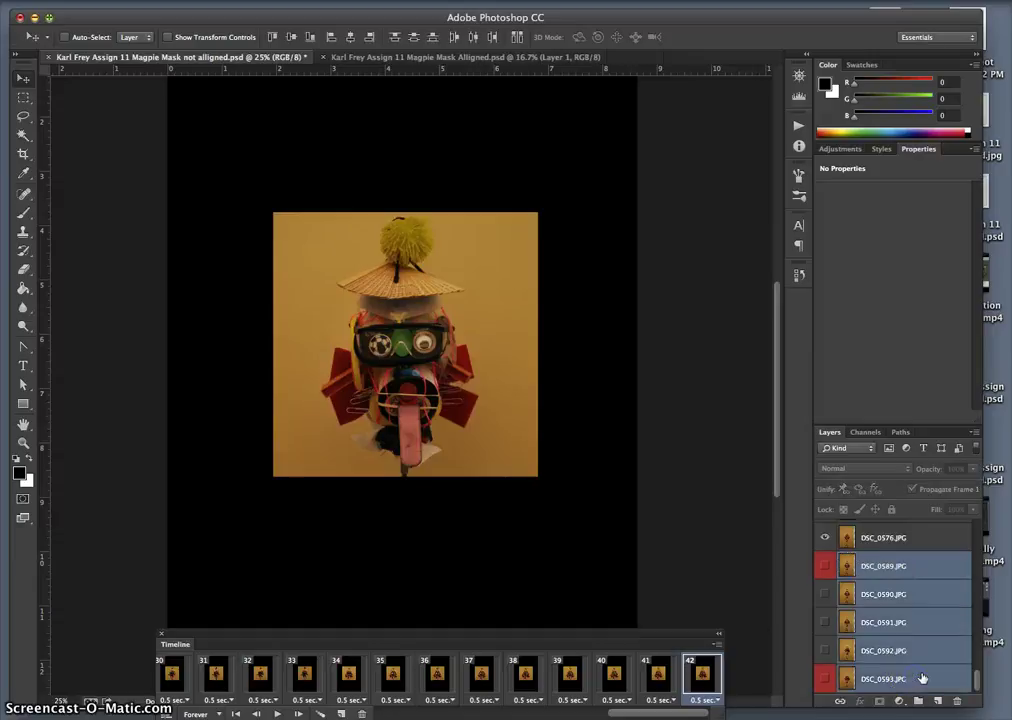
pyautogui.moveTo(933, 673); pyautogui.dragTo(957, 698)
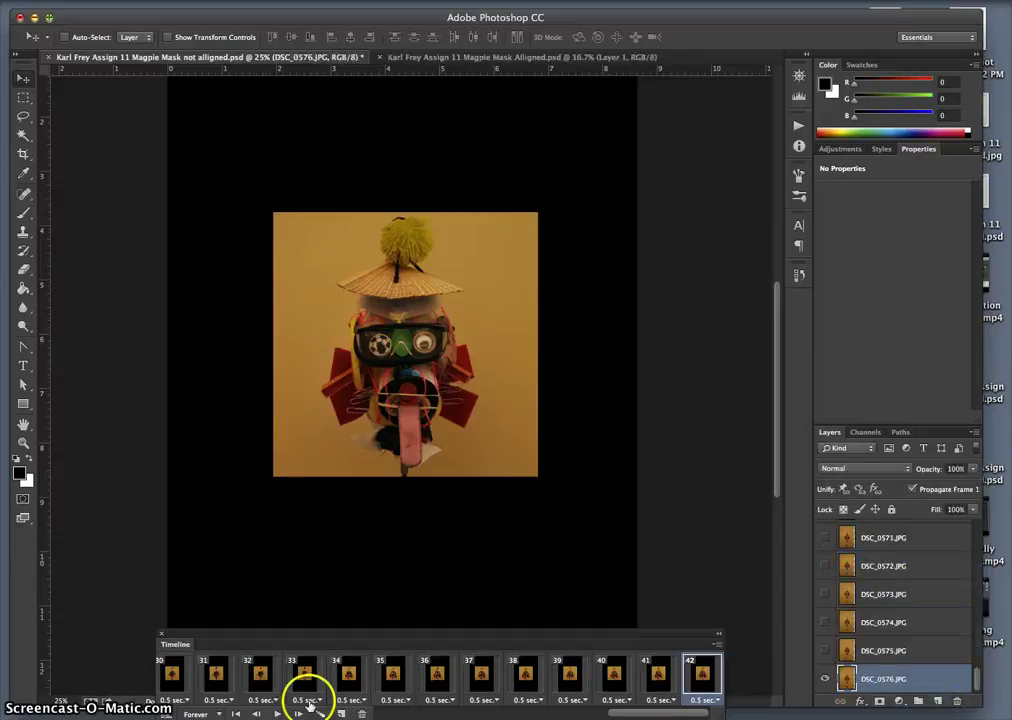
pyautogui.click(274, 714)
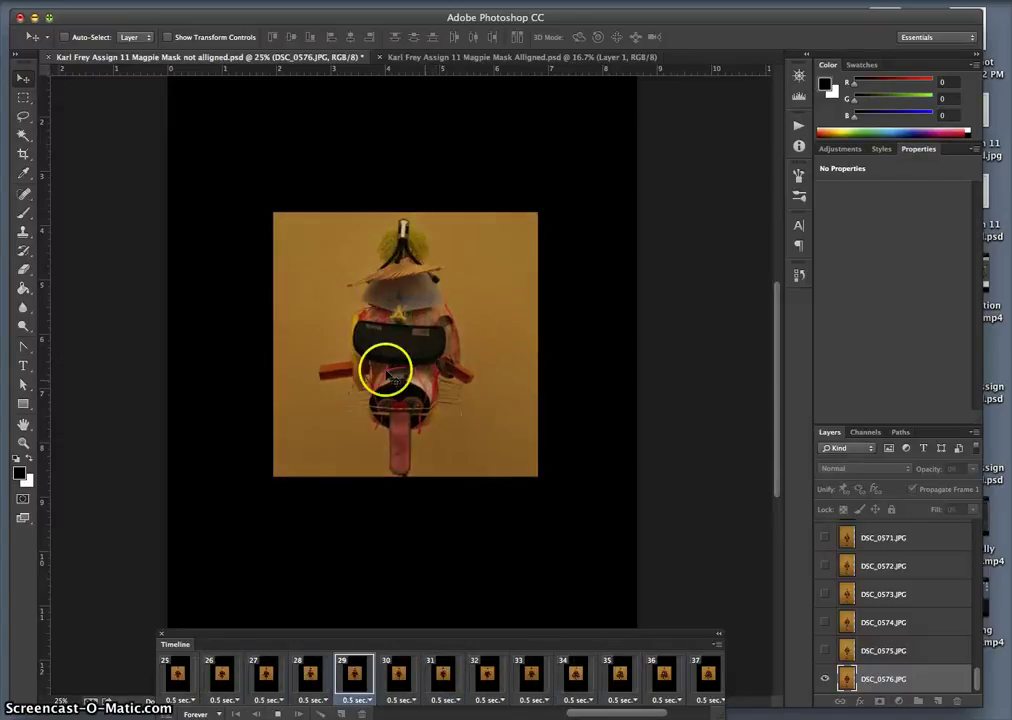
pyautogui.click(277, 714)
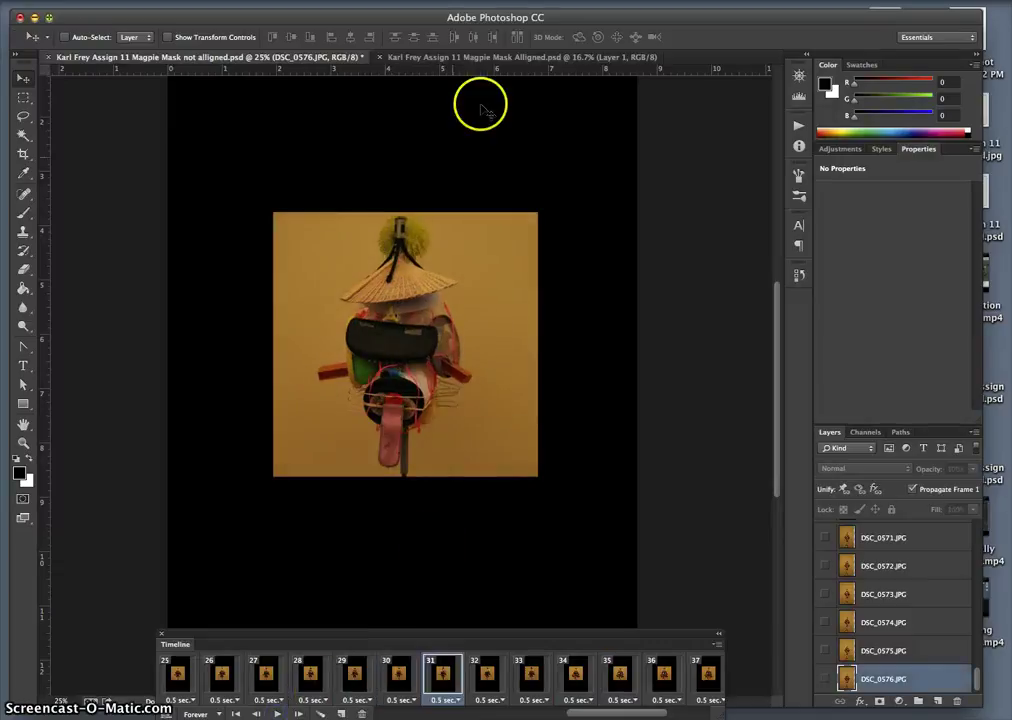
# Switch to the Aligned .psd Magpie Mask tab, zoom in, and play the animation, stopping at frame 36.
pyautogui.click(495, 62)
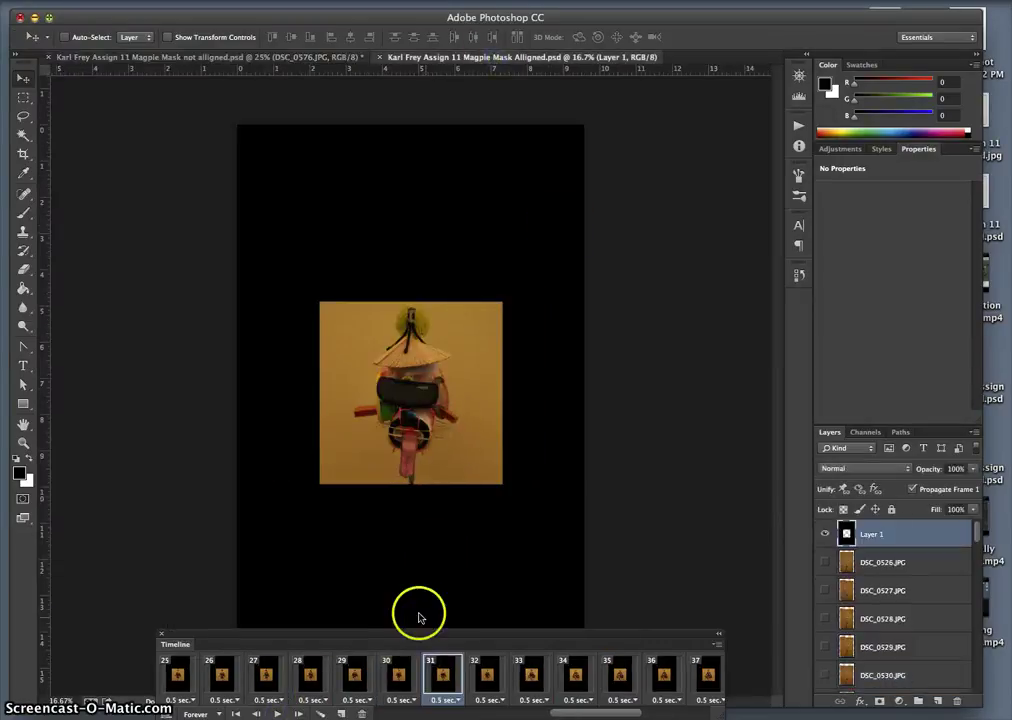
pyautogui.press('super+plus')
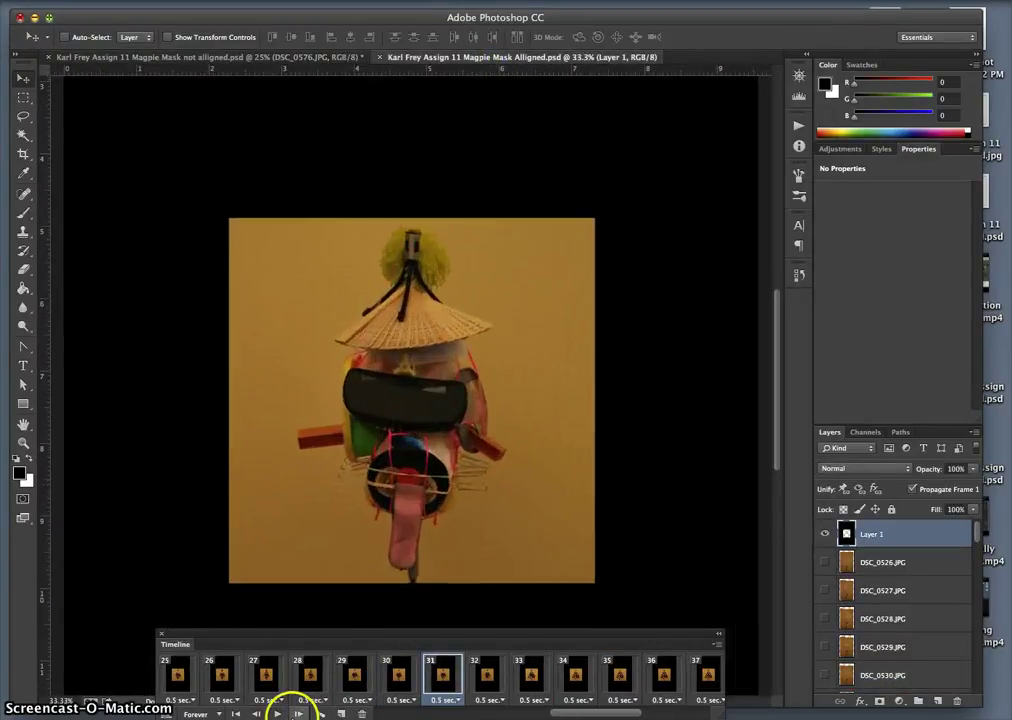
pyautogui.click(278, 711)
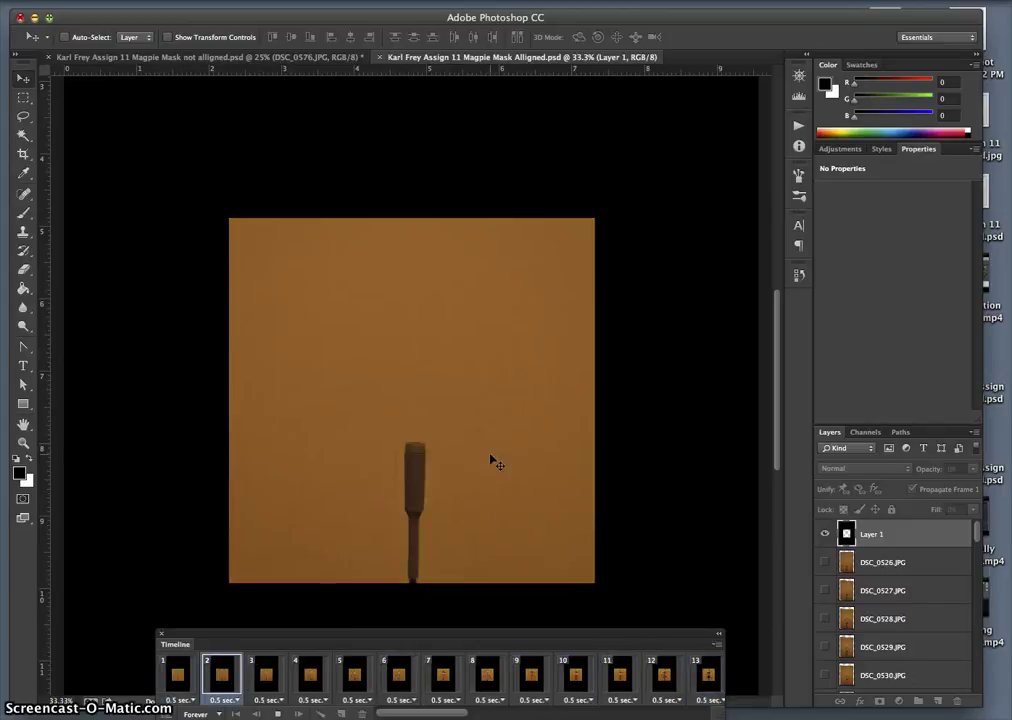
pyautogui.click(493, 461)
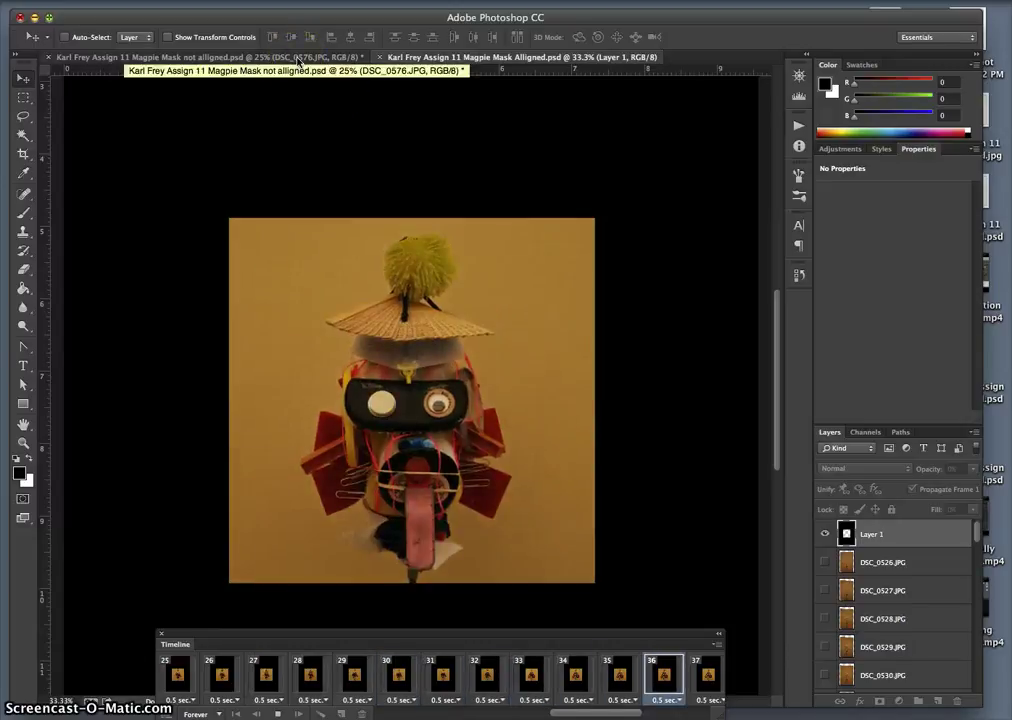
# In the not-aligned document, step through frames 40 back to 35 and play briefly.
pyautogui.click(298, 61)
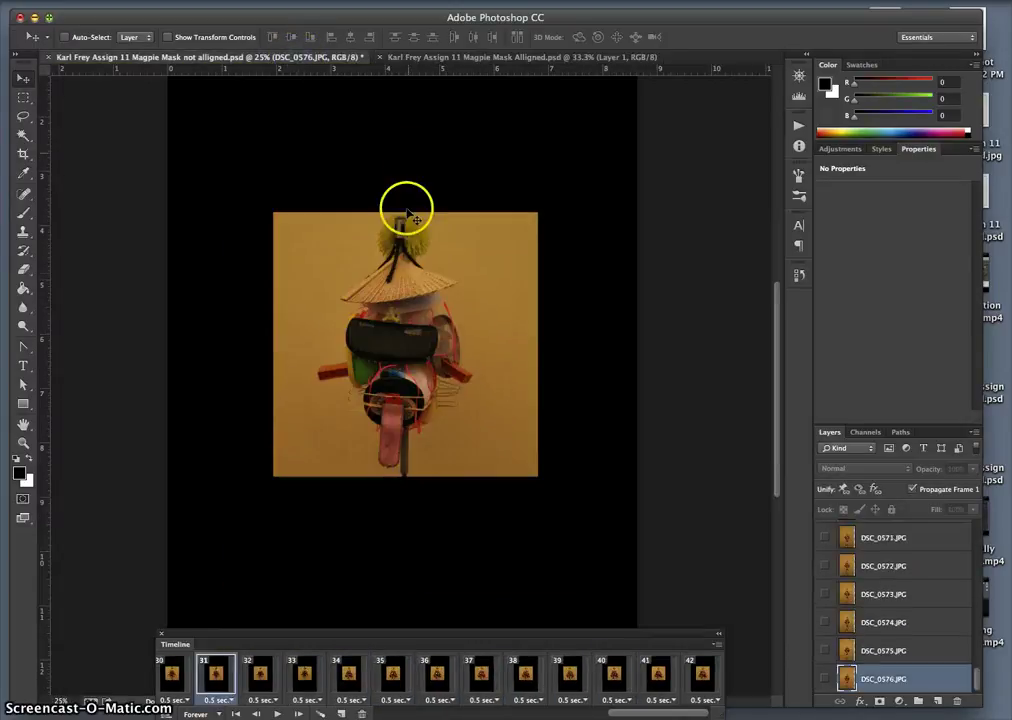
pyautogui.click(615, 678)
pyautogui.click(569, 678)
pyautogui.click(525, 678)
pyautogui.click(440, 680)
pyautogui.click(379, 670)
pyautogui.click(277, 713)
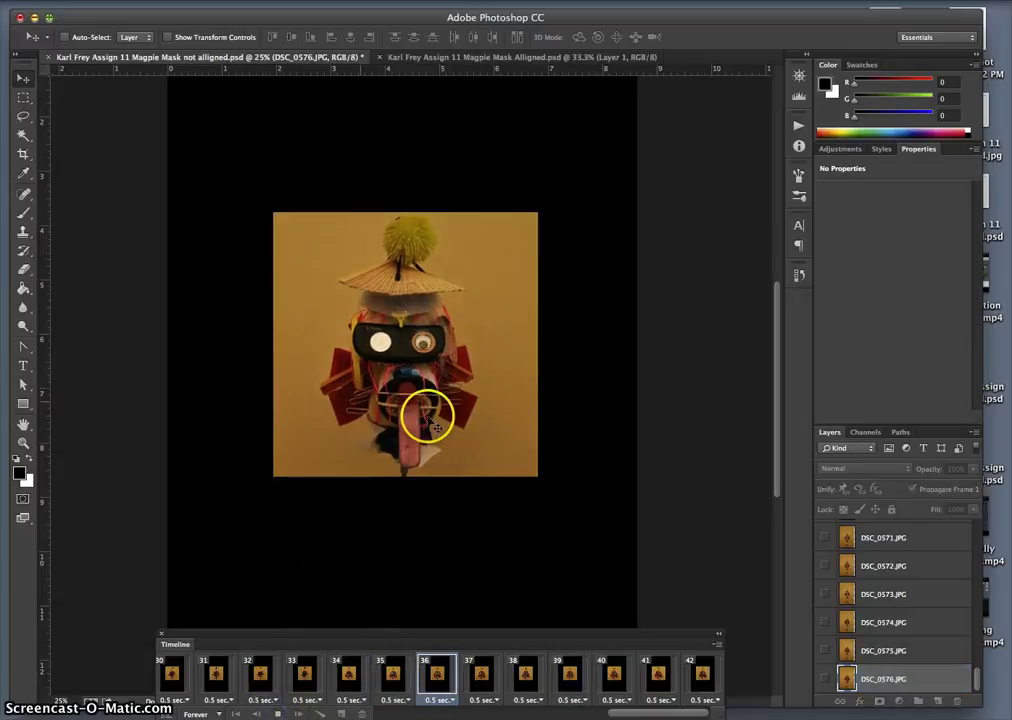
pyautogui.click(277, 713)
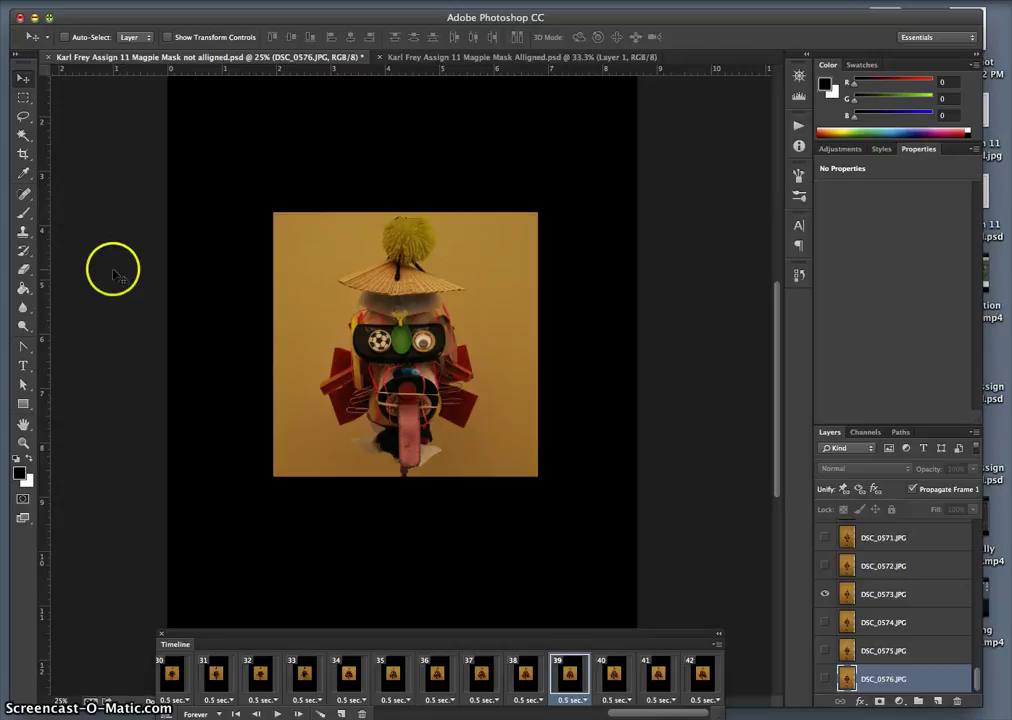
# Show guides, crop the canvas to a square around the mask, hide guides, and close the Timeline.
pyautogui.press('super+semicolon')
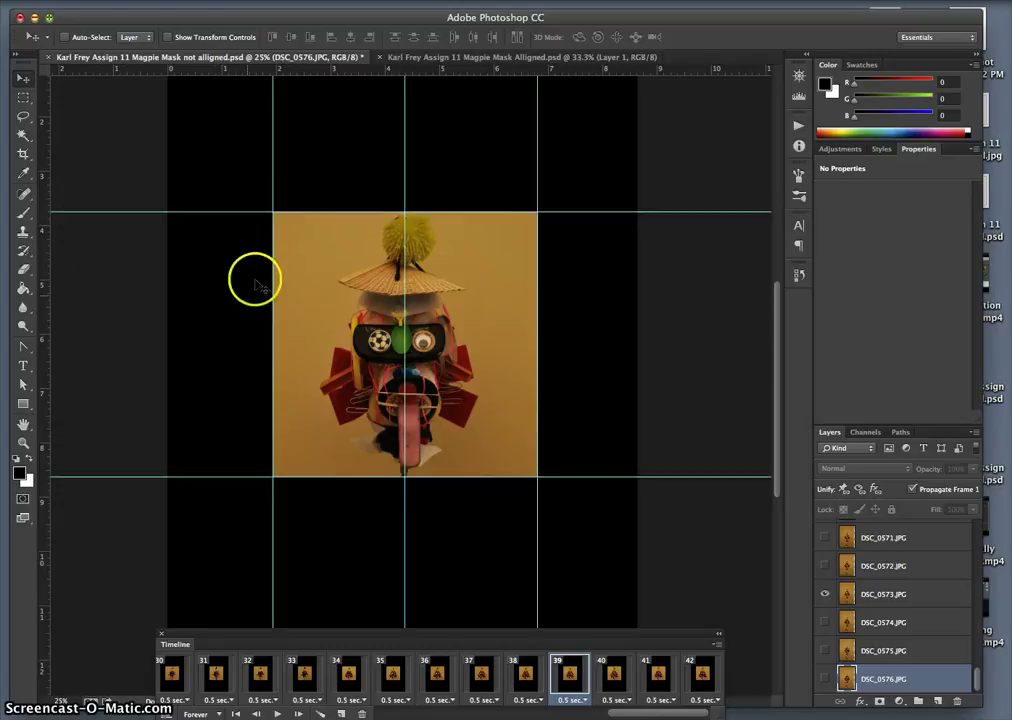
pyautogui.click(25, 155)
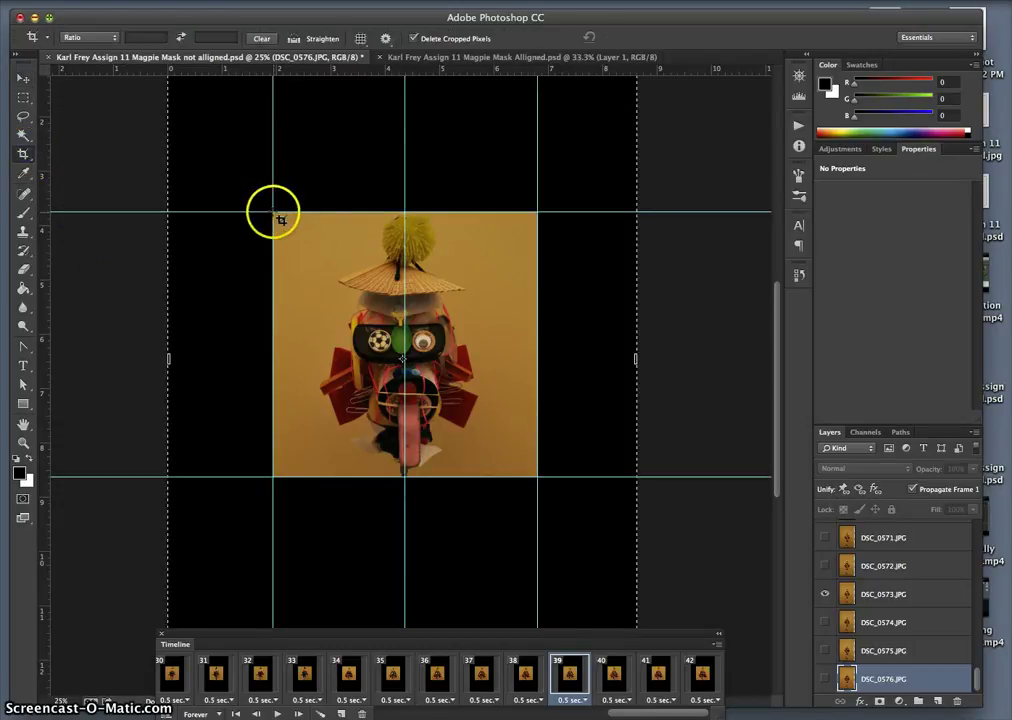
pyautogui.moveTo(275, 215); pyautogui.dragTo(542, 474)
pyautogui.click(492, 461)
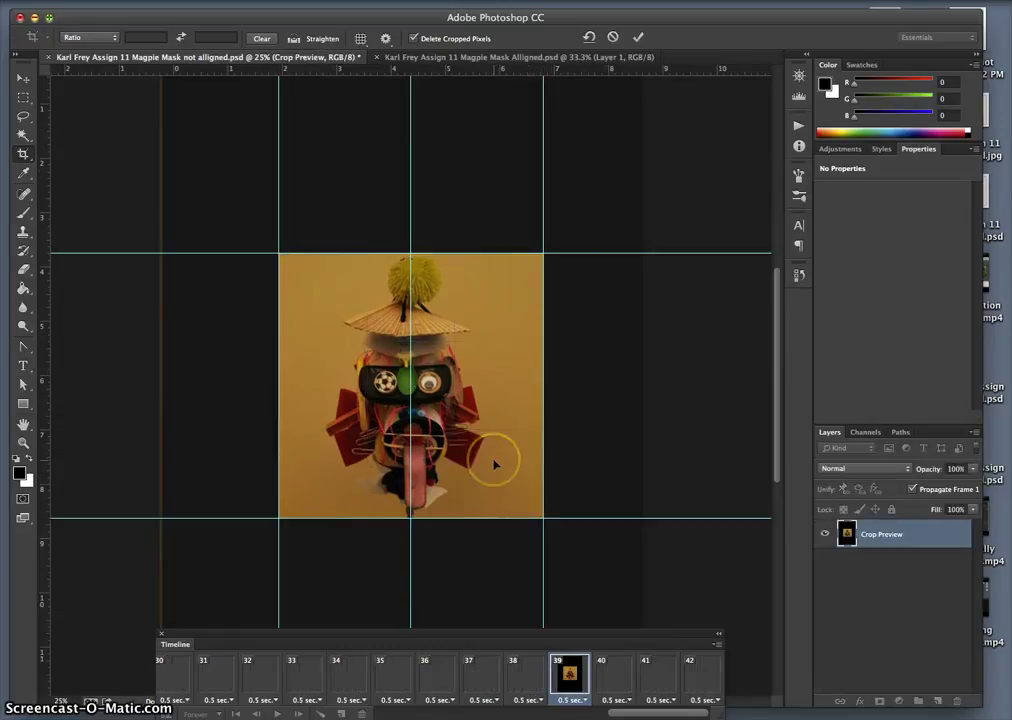
pyautogui.press('Return')
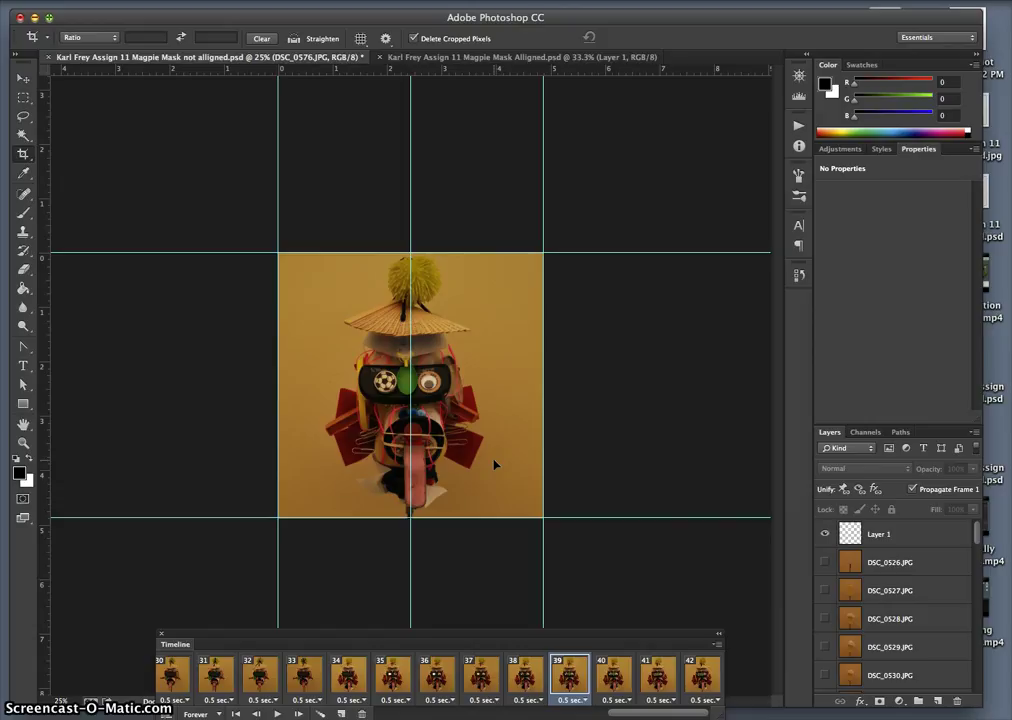
pyautogui.hotkey('ctrl', ';')
pyautogui.moveTo(540, 392); pyautogui.dragTo(558, 447)
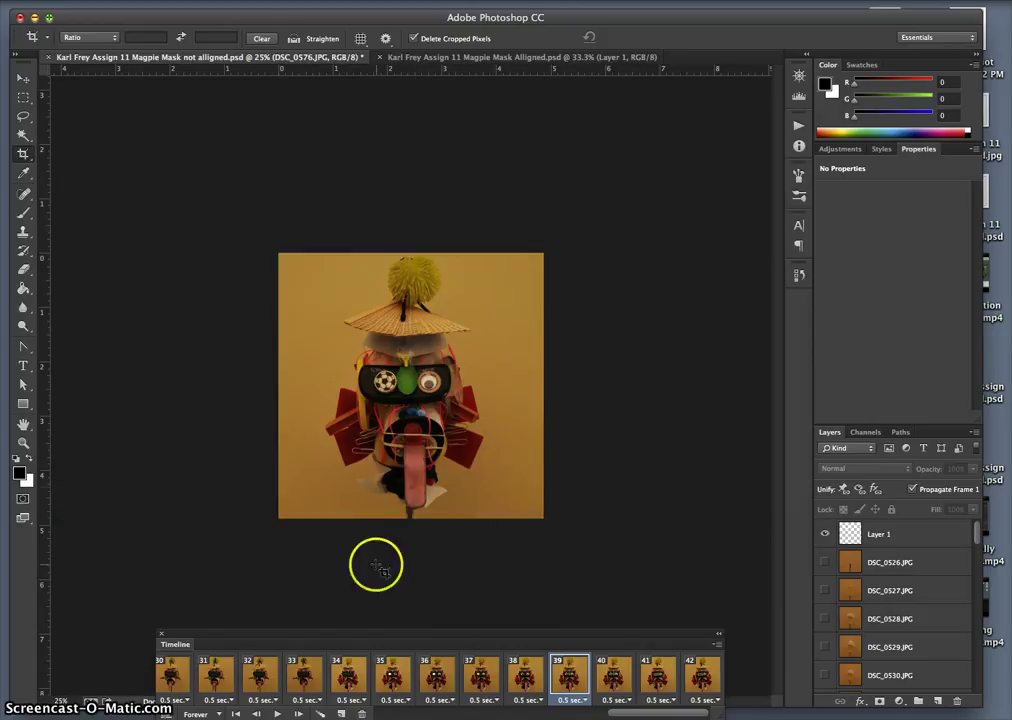
pyautogui.click(161, 633)
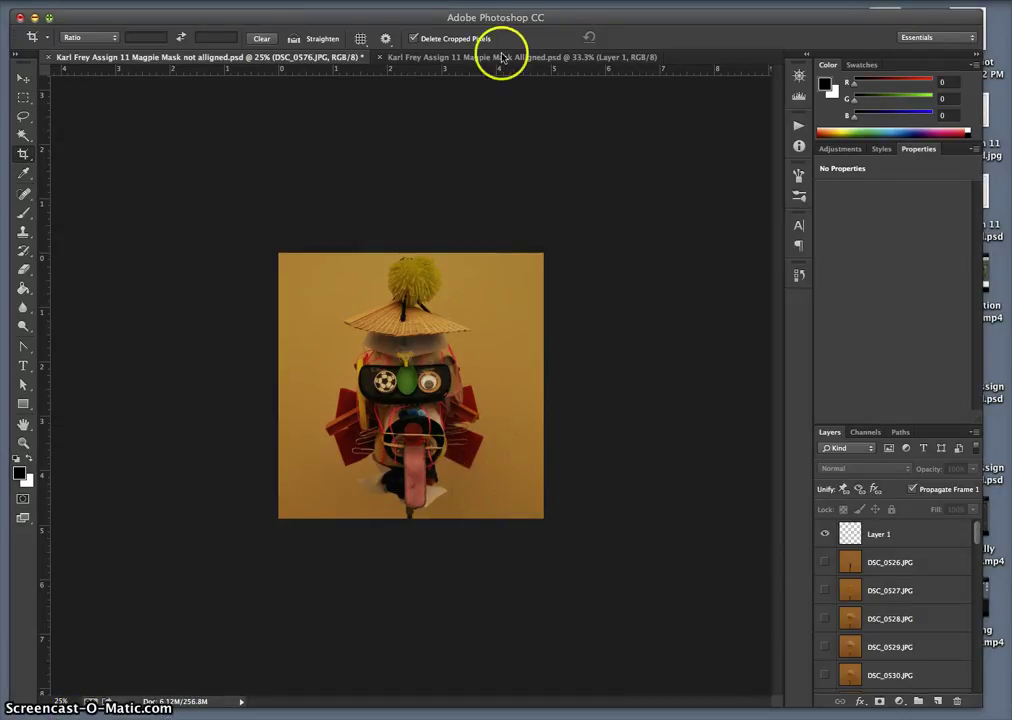
# Reopen the animation timeline and zoom the view to 50%.
pyautogui.click(450, 445)
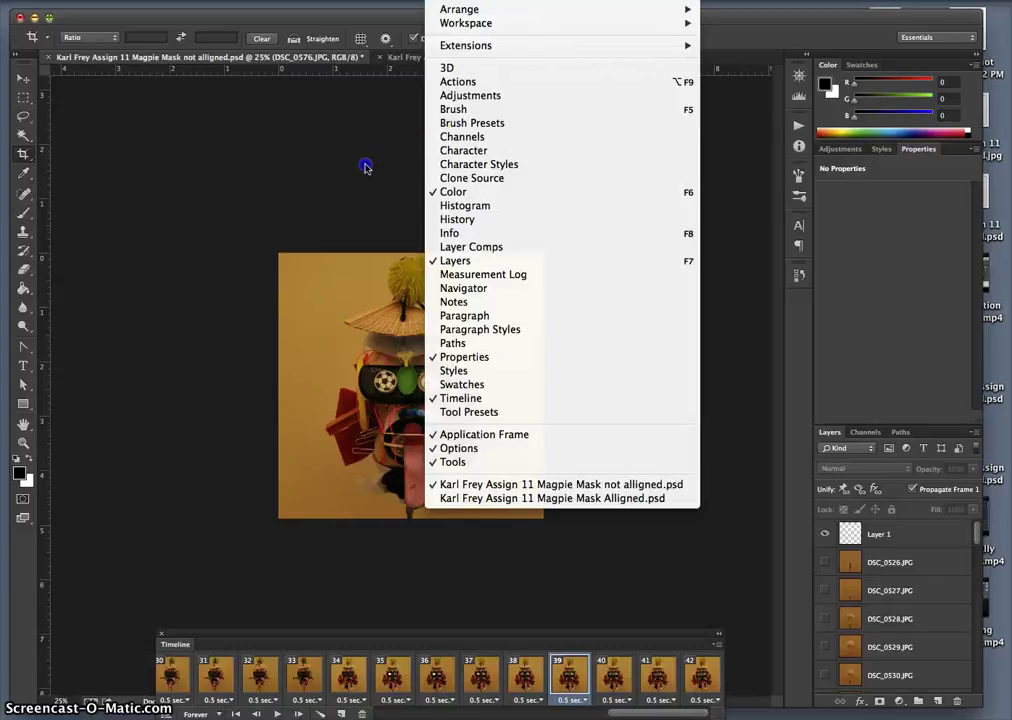
pyautogui.hscroll(-10, 510, 676)
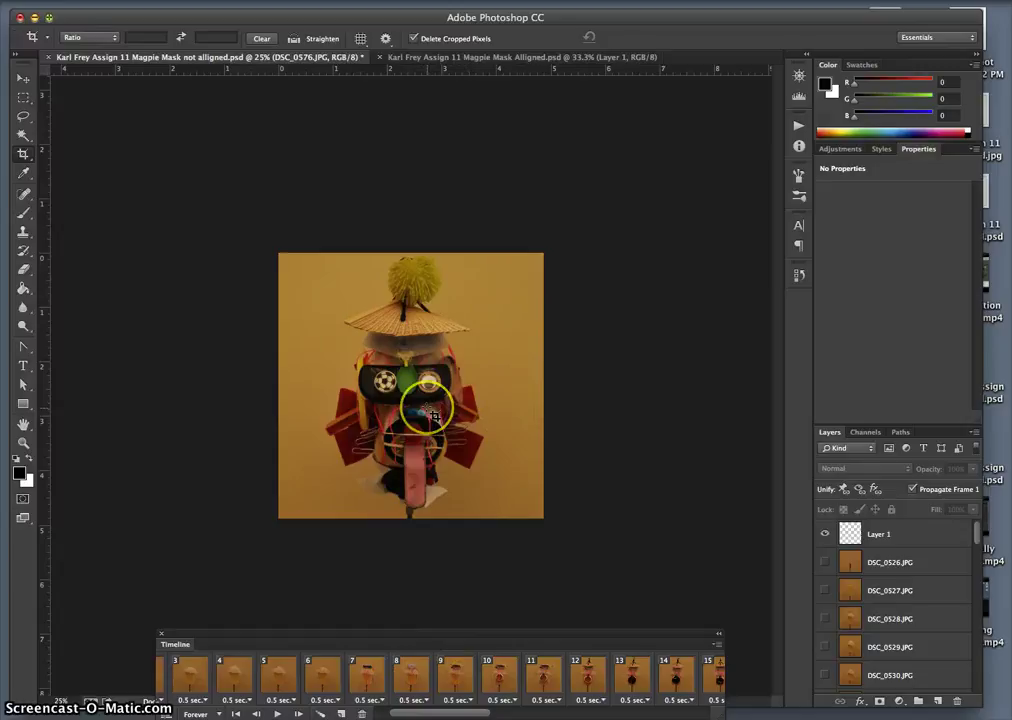
pyautogui.press('super+plus')
pyautogui.press('super+plus')
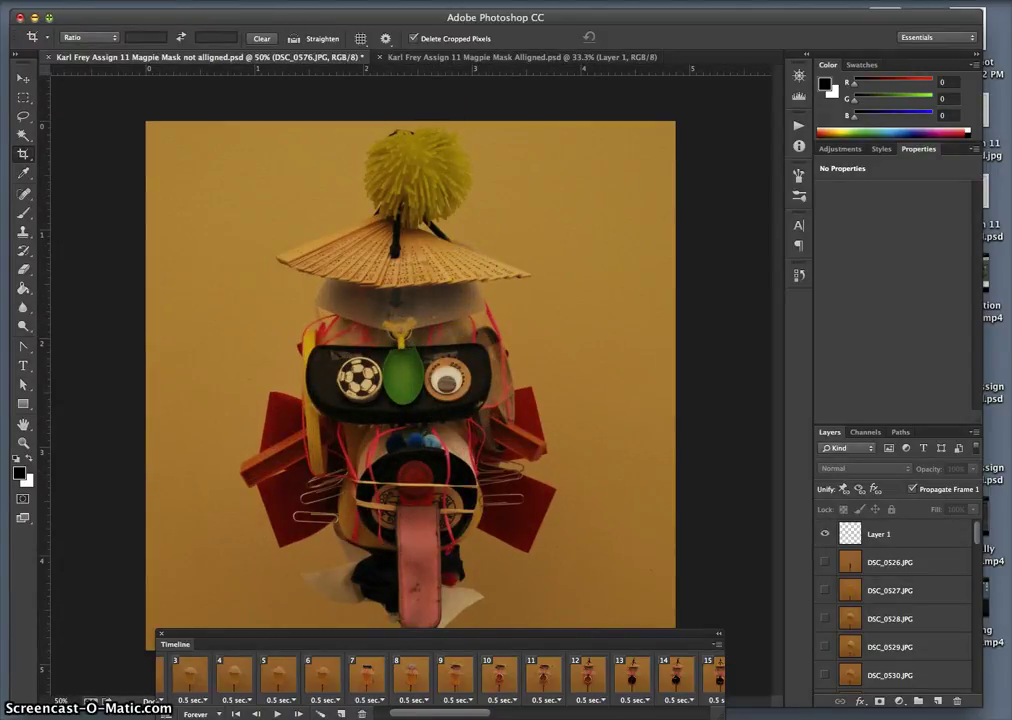
# Select the DSC_0573 layer, open Image > Adjustments > Levels, then cancel without changes.
pyautogui.click(185, 0)
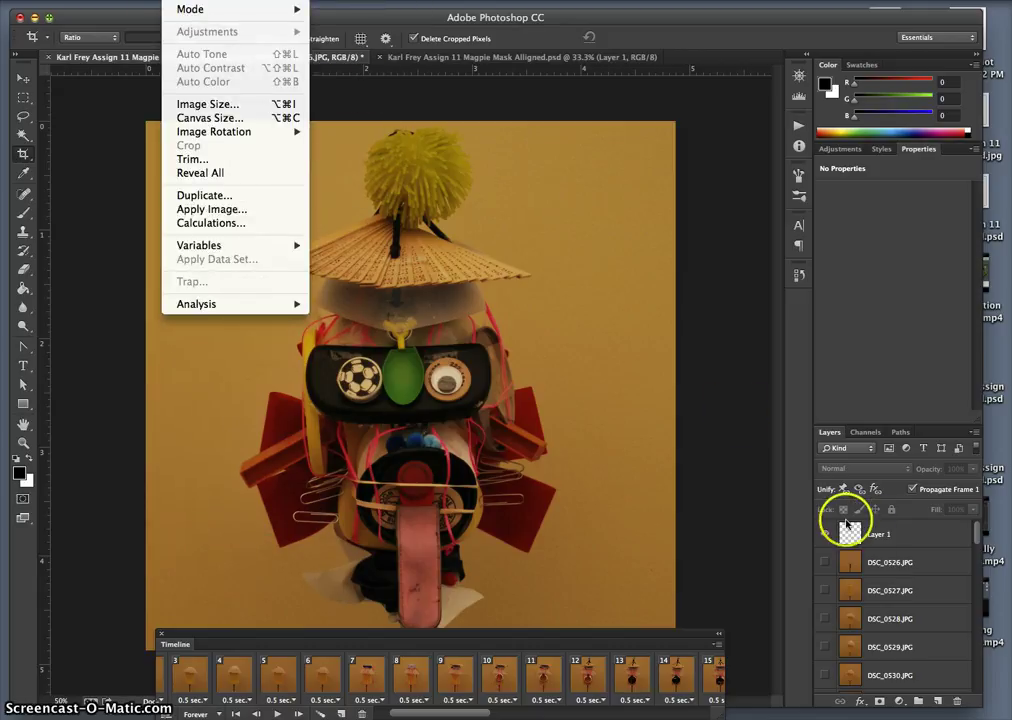
pyautogui.click(881, 576)
pyautogui.scroll(-15, 899, 603)
pyautogui.click(886, 595)
pyautogui.click(192, 2)
pyautogui.moveTo(226, 29)
pyautogui.click(339, 42)
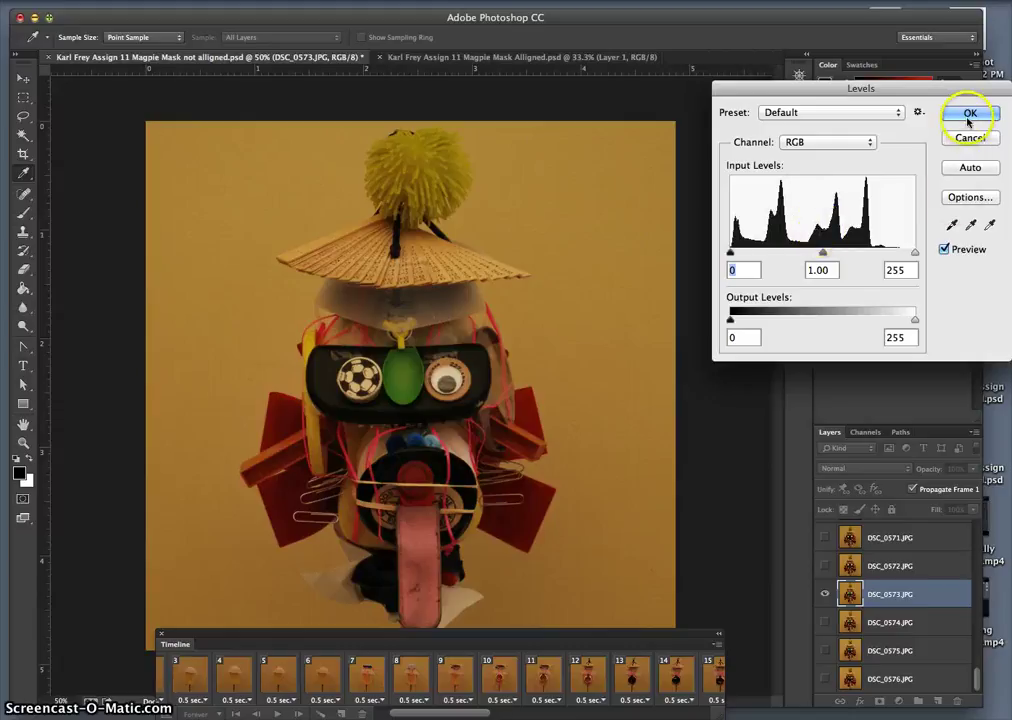
pyautogui.click(968, 143)
pyautogui.press('c')
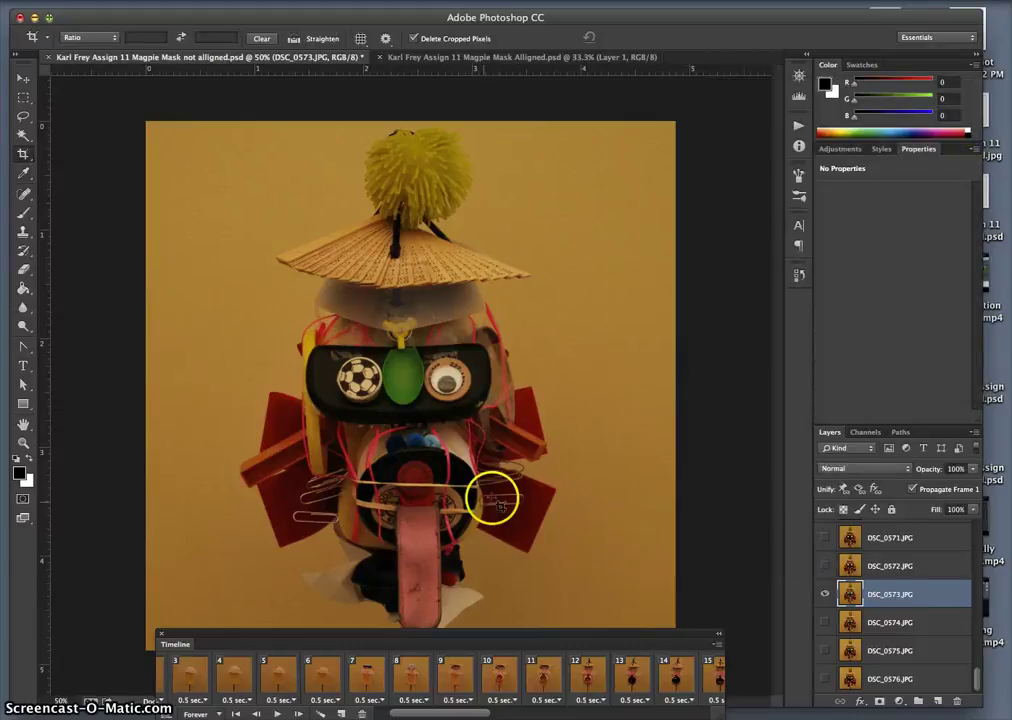
pyautogui.scroll(10, 937, 580)
# Add a Levels 1 adjustment layer above Layer 1 with input levels 2, 1.33 and 225.
pyautogui.click(911, 534)
pyautogui.click(420, 177)
pyautogui.click(228, 1)
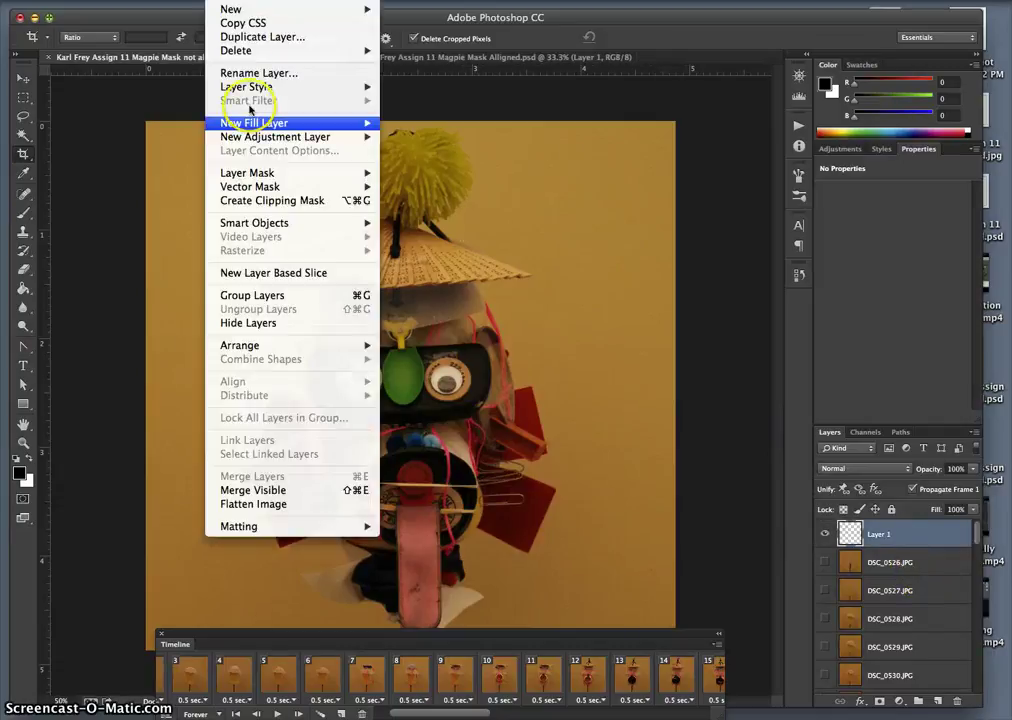
pyautogui.moveTo(343, 146)
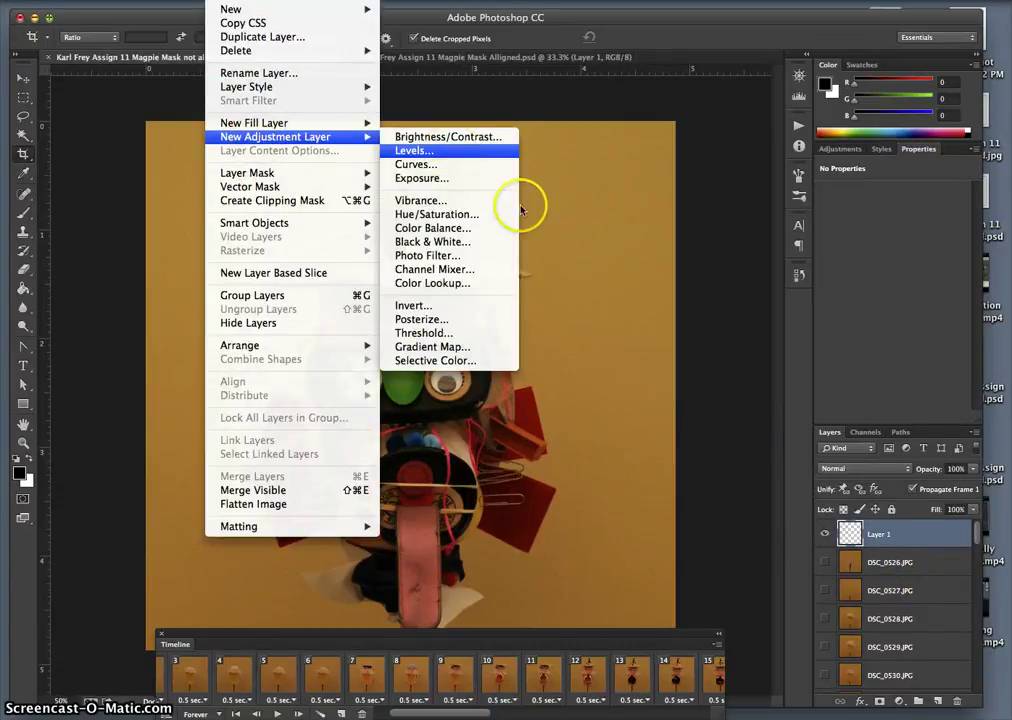
pyautogui.click(437, 152)
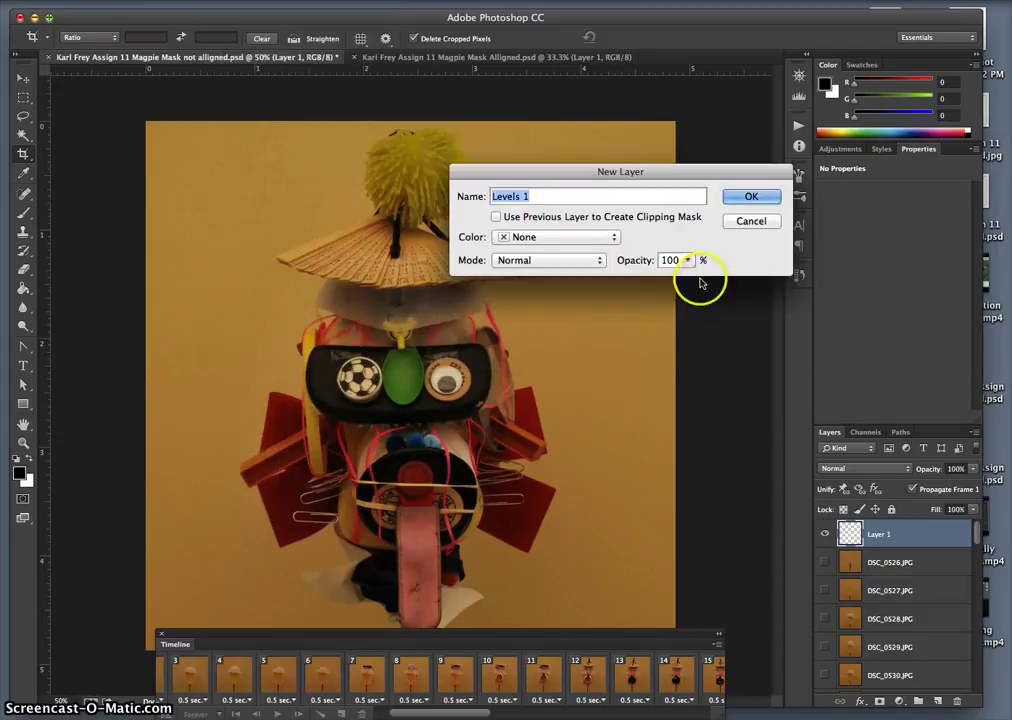
pyautogui.click(745, 197)
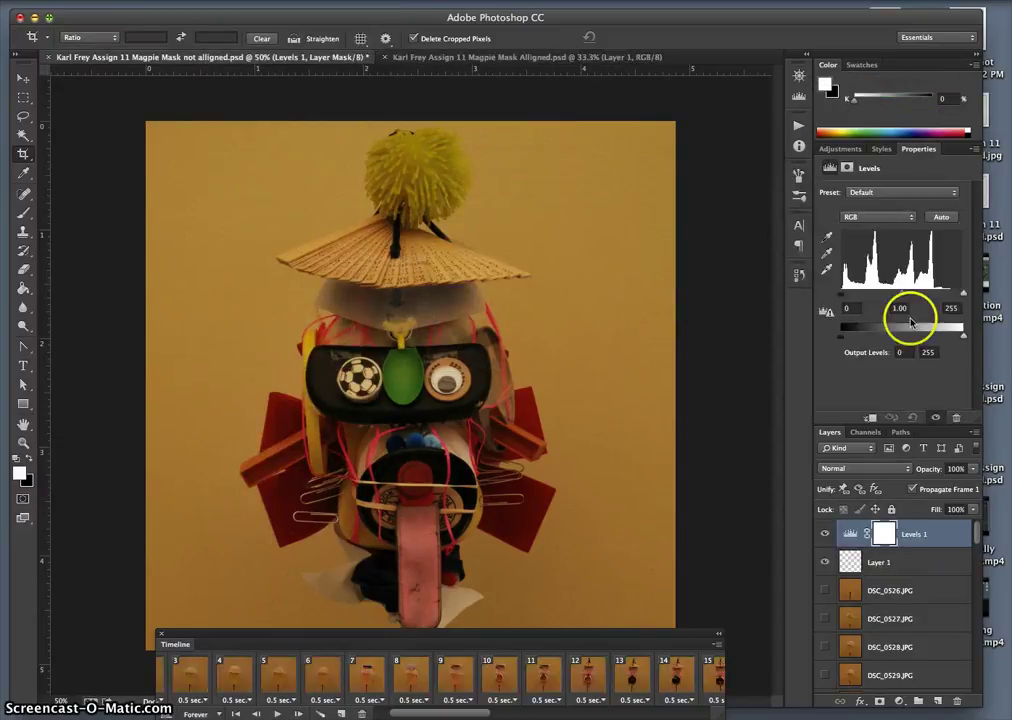
pyautogui.moveTo(899, 296); pyautogui.dragTo(849, 297)
pyautogui.click(845, 297)
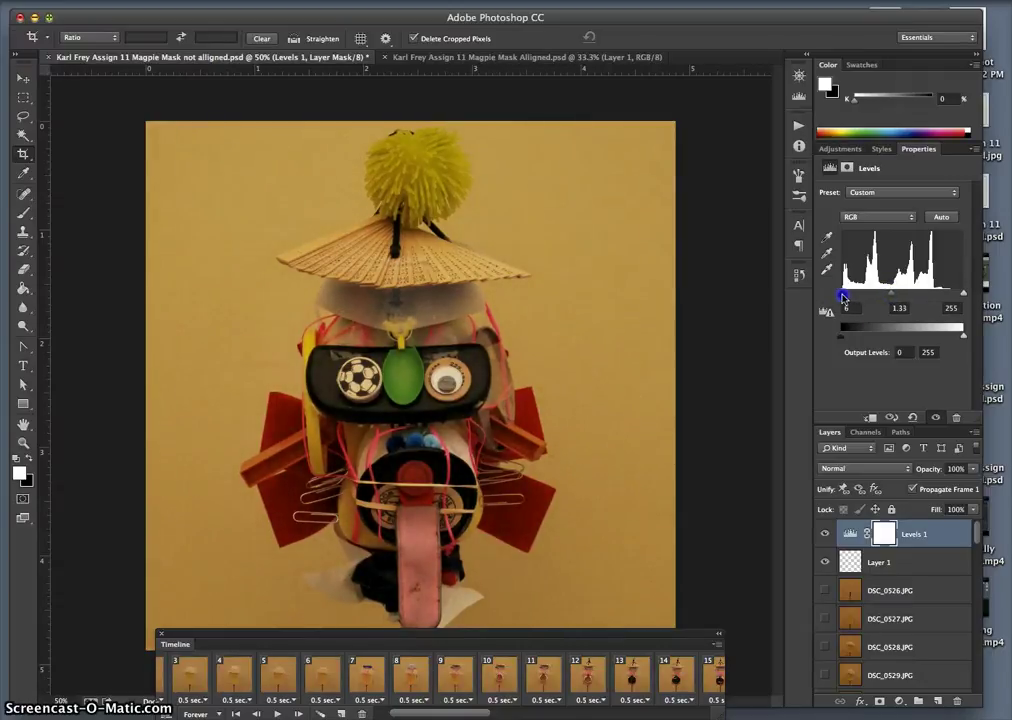
pyautogui.moveTo(964, 293); pyautogui.dragTo(948, 295)
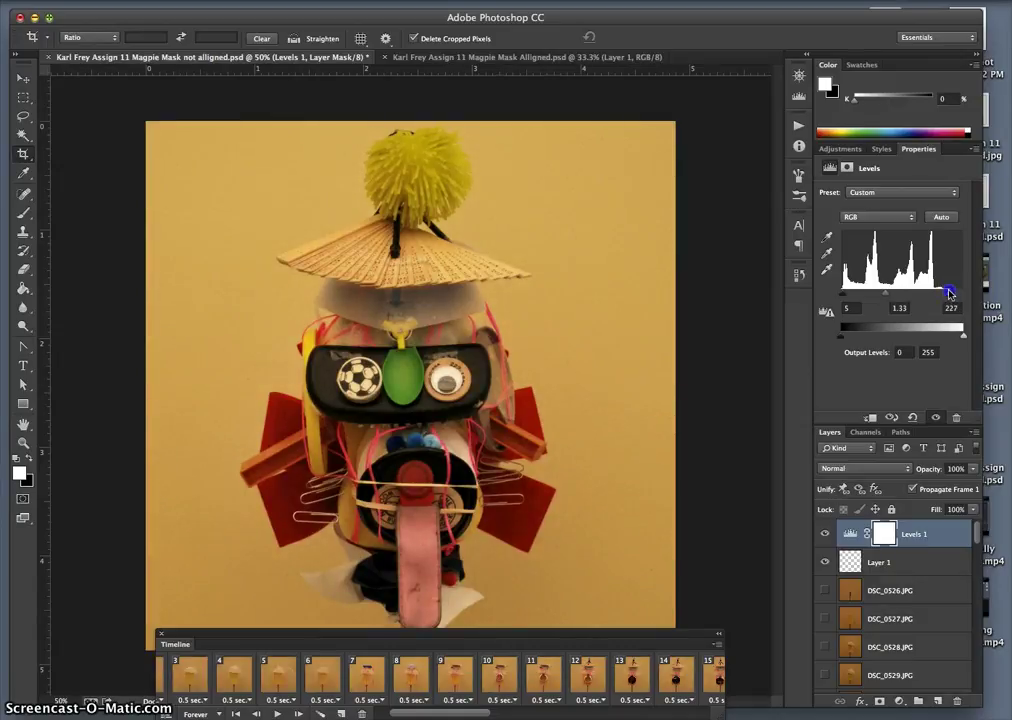
pyautogui.moveTo(849, 296); pyautogui.dragTo(843, 294)
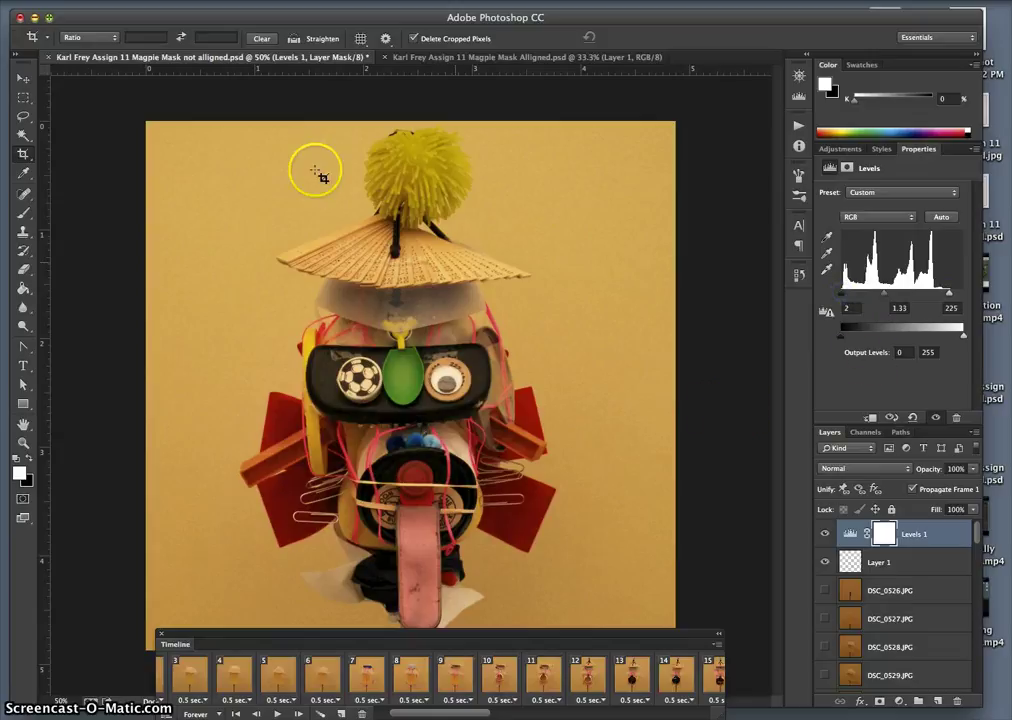
# Add a Hue/Saturation 1 layer set to Hue -4, Saturation +12 and Lightness +6.
pyautogui.click(230, 0)
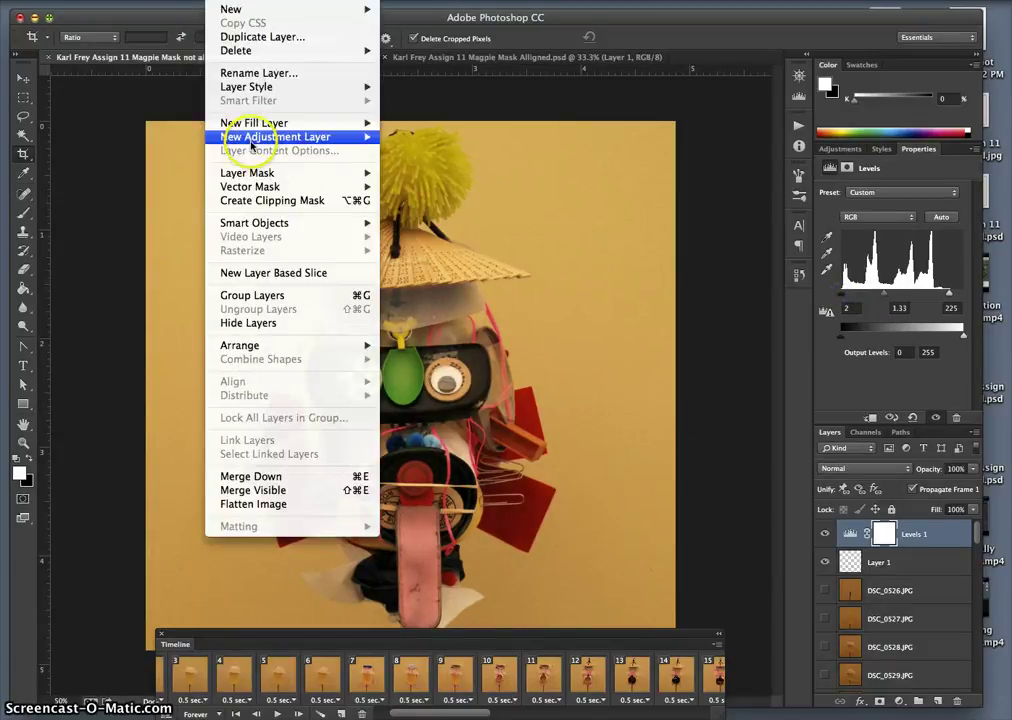
pyautogui.moveTo(275, 136)
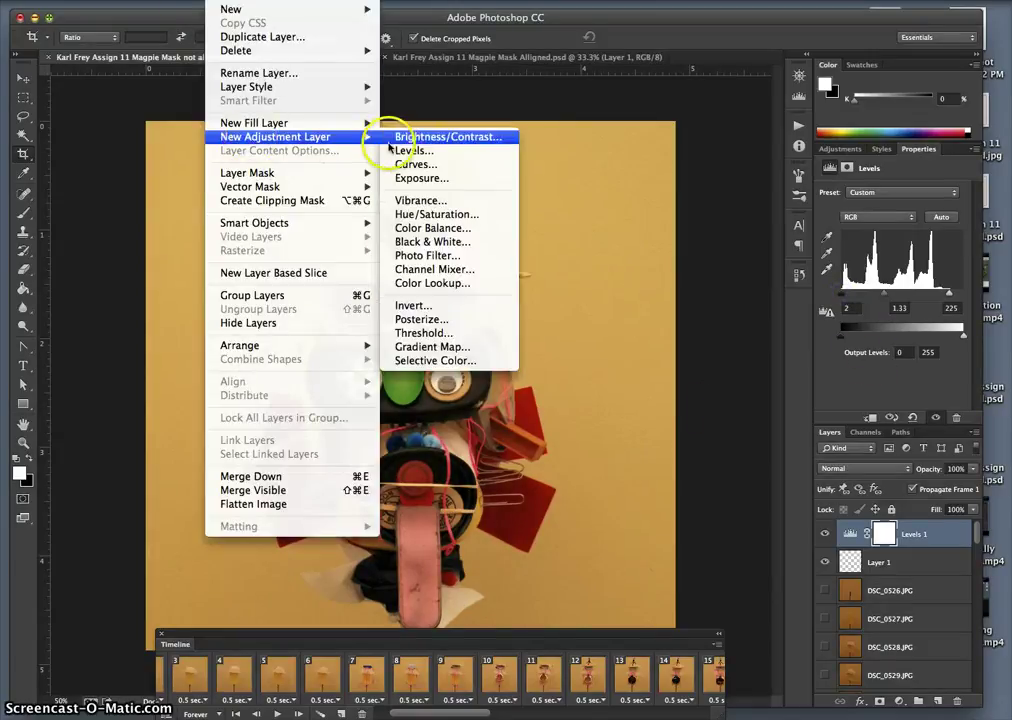
pyautogui.click(418, 214)
pyautogui.click(750, 198)
pyautogui.moveTo(892, 273); pyautogui.dragTo(899, 276)
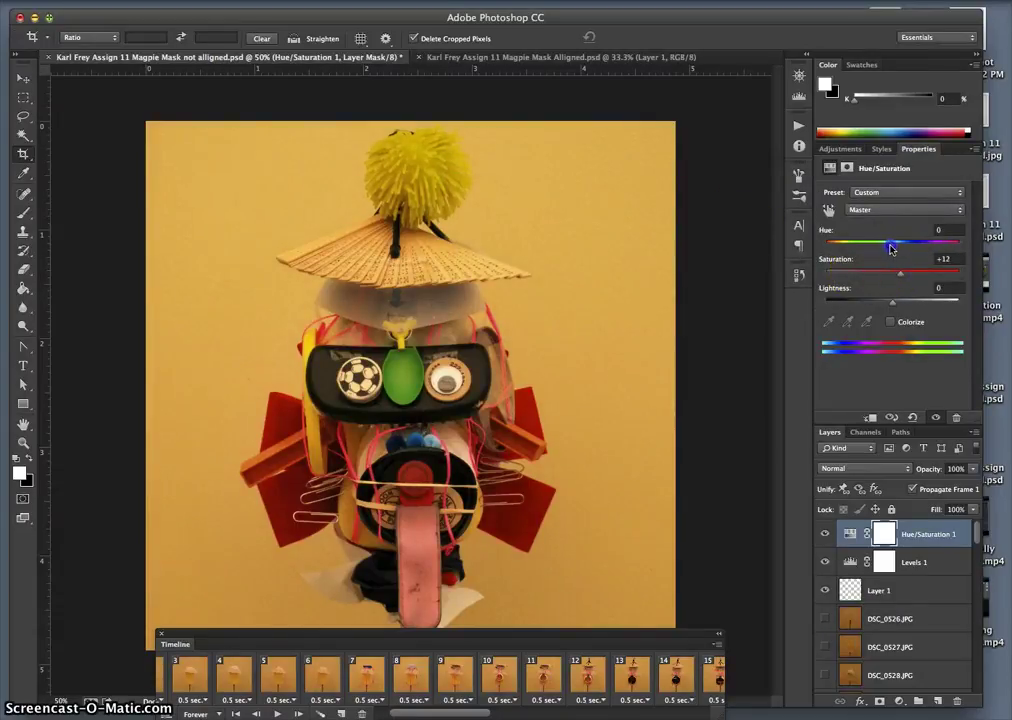
pyautogui.moveTo(891, 248); pyautogui.dragTo(890, 248)
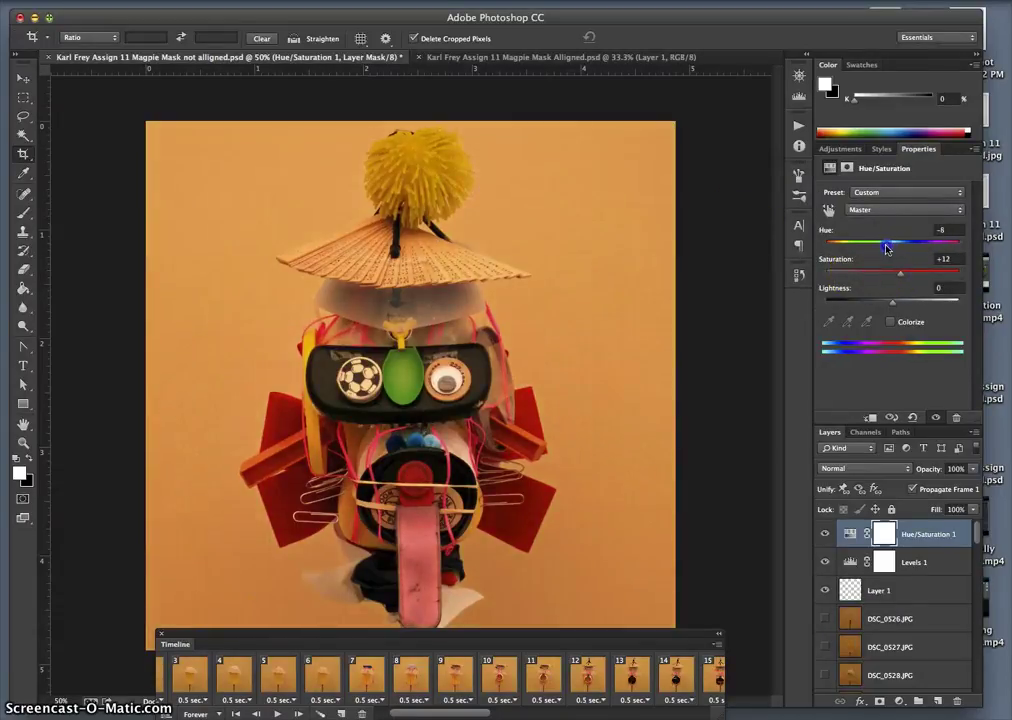
pyautogui.click(892, 300)
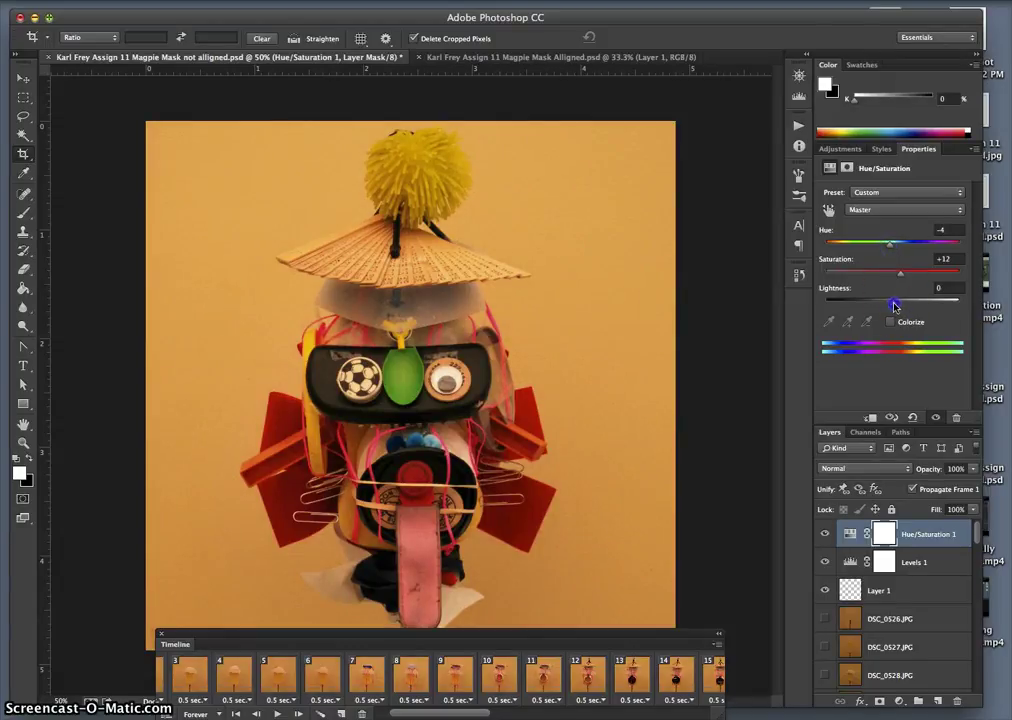
pyautogui.moveTo(897, 306); pyautogui.dragTo(895, 307)
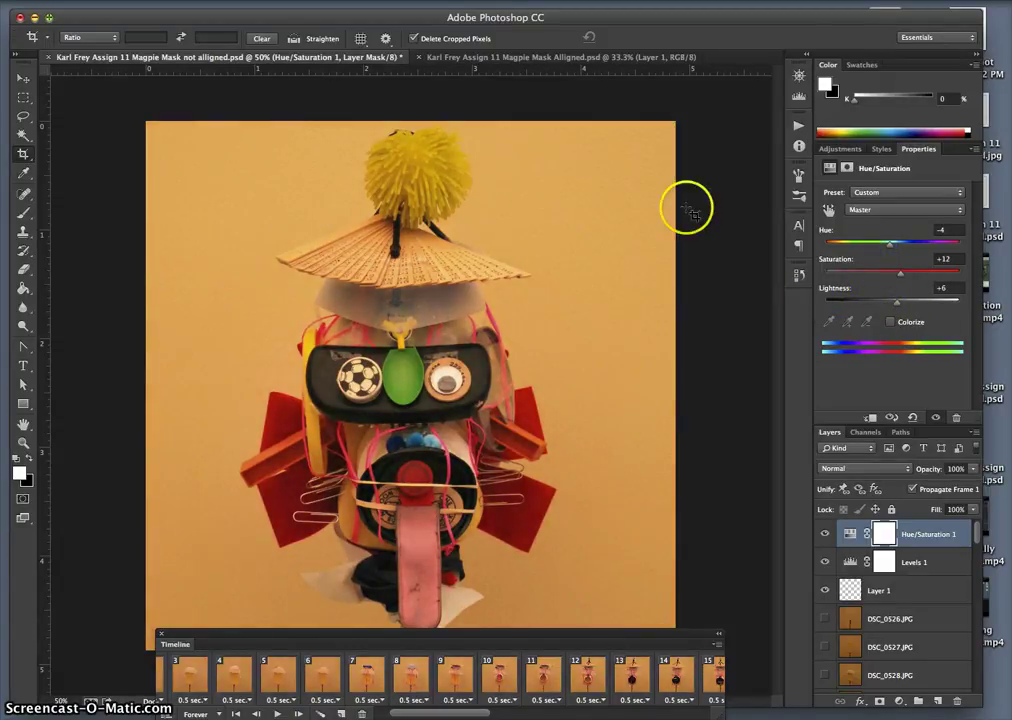
# Add a Color Balance 1 layer and ease the midtone Yellow–Blue shift to +20.
pyautogui.click(228, 1)
pyautogui.moveTo(270, 136)
pyautogui.click(423, 230)
pyautogui.click(736, 199)
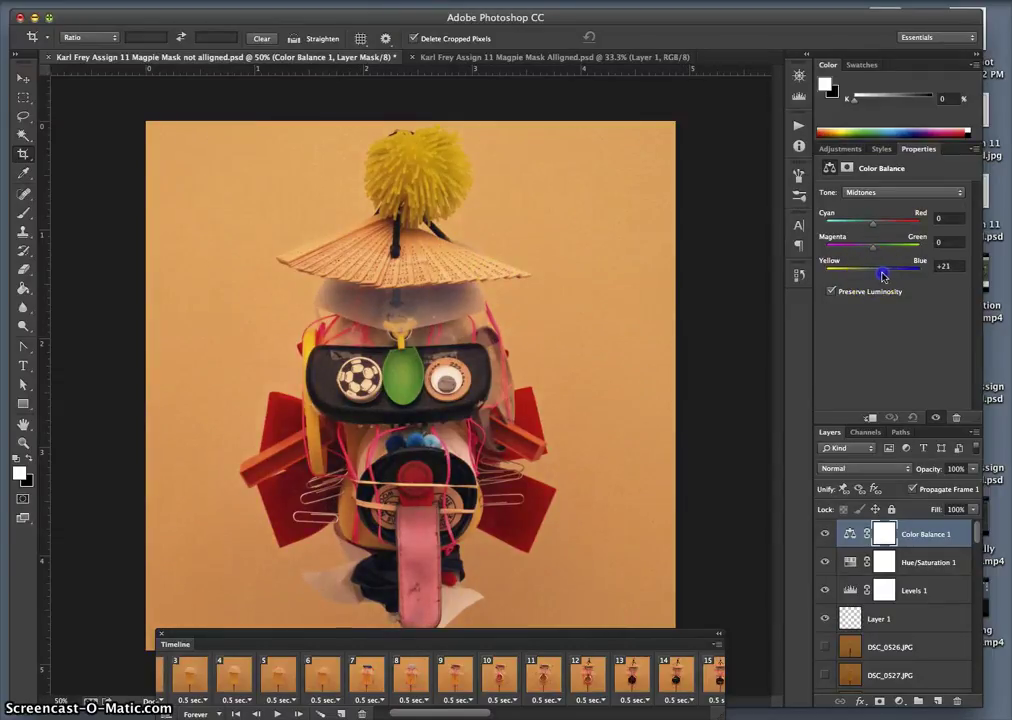
pyautogui.moveTo(882, 276); pyautogui.dragTo(880, 272)
# Set the Color Balance highlights to +9, 0 and -12.
pyautogui.click(860, 192)
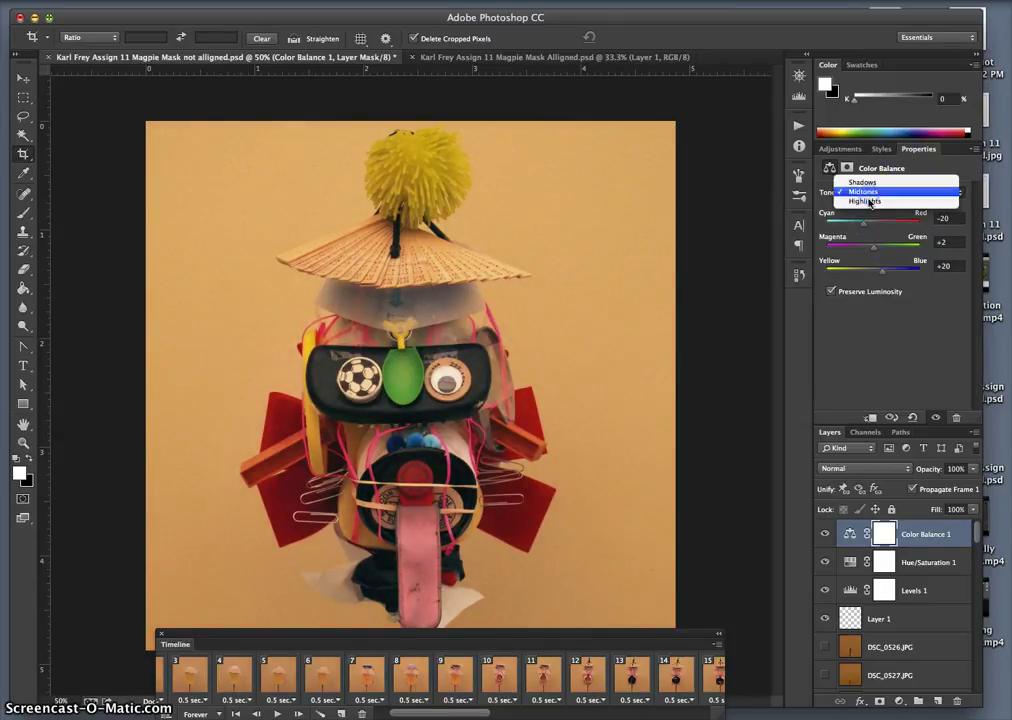
pyautogui.click(884, 262)
pyautogui.click(873, 274)
pyautogui.moveTo(870, 274); pyautogui.dragTo(869, 274)
pyautogui.moveTo(874, 224); pyautogui.dragTo(877, 228)
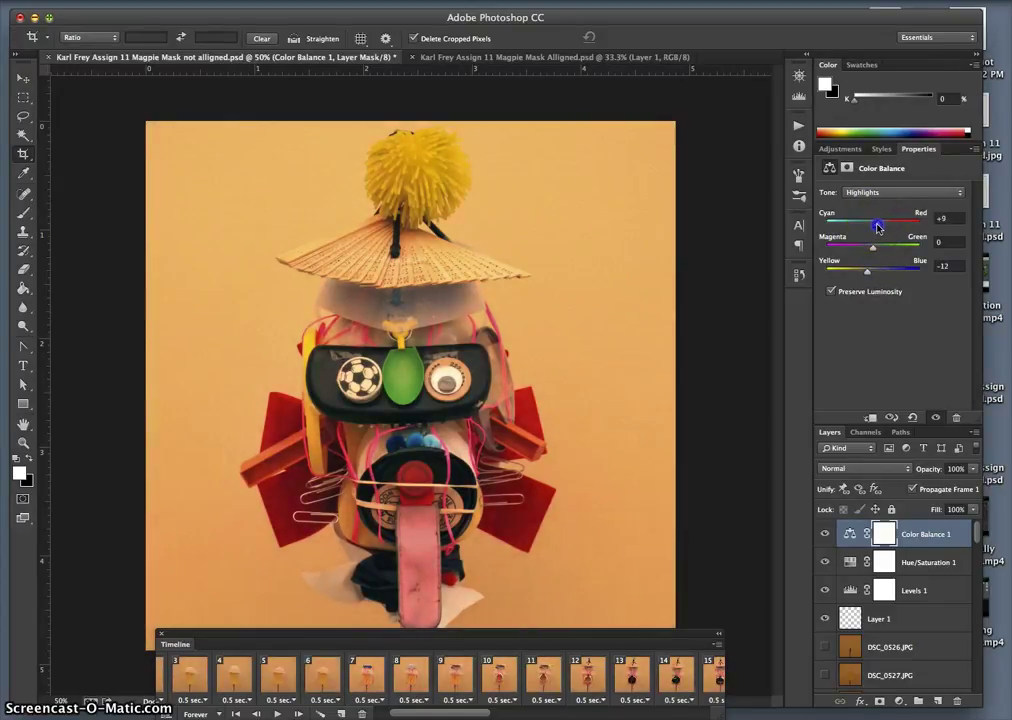
# Set the Color Balance shadows to -14, +9 and +15.
pyautogui.click(866, 193)
pyautogui.click(865, 168)
pyautogui.moveTo(872, 268); pyautogui.dragTo(882, 275)
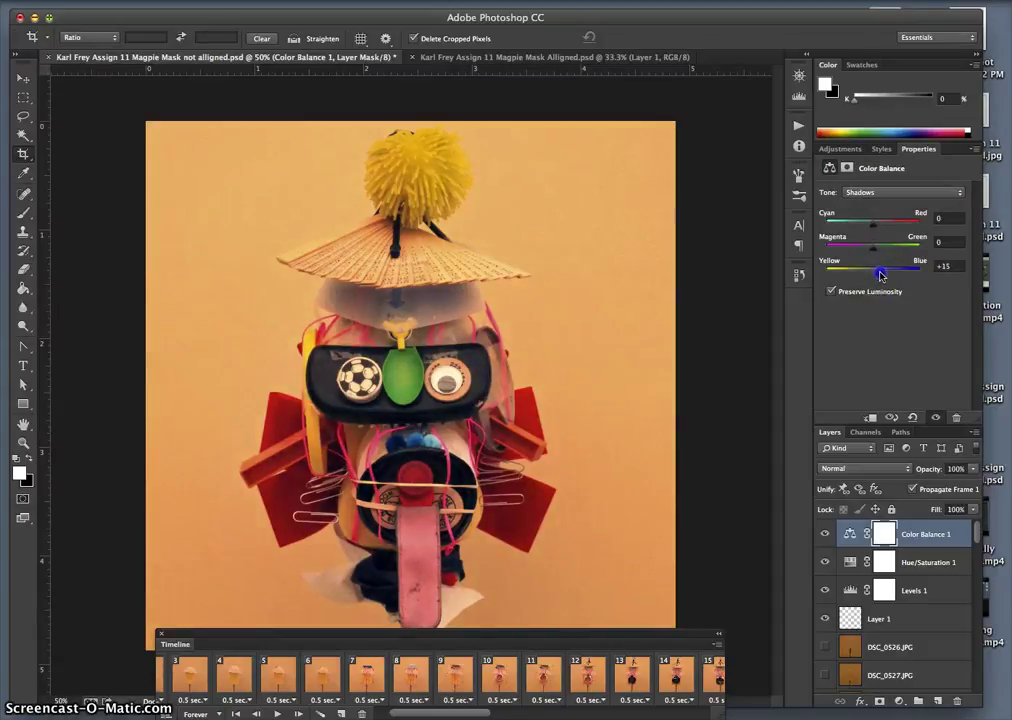
pyautogui.click(874, 225)
pyautogui.click(876, 250)
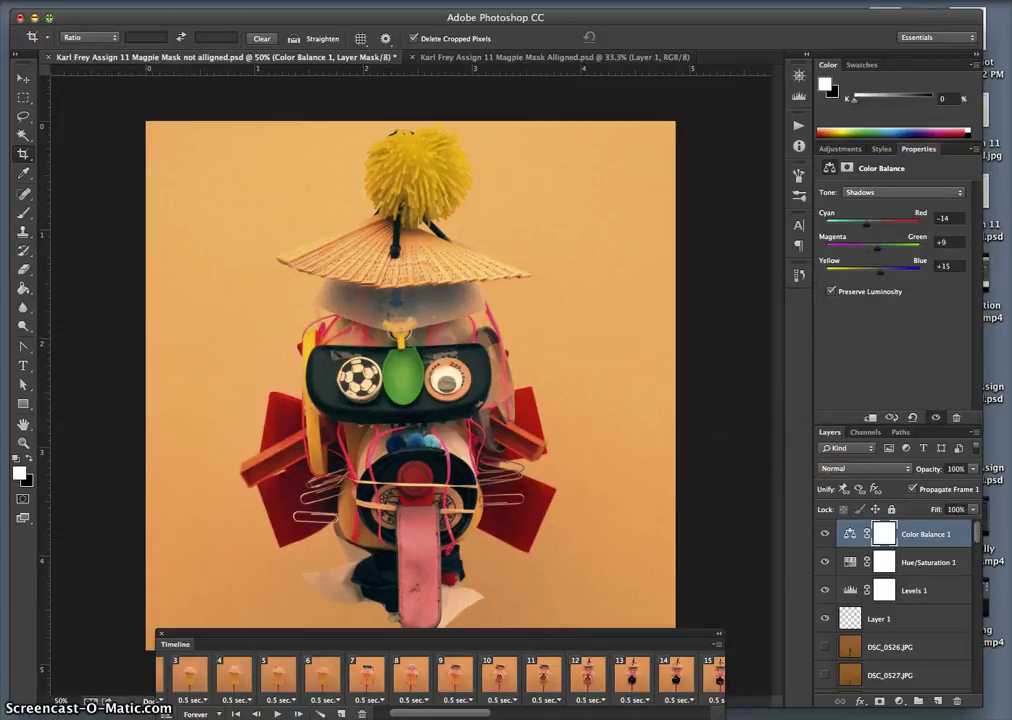
# Add a Channel Mixer 1 layer and adjust the red and blue feeding the Green output.
pyautogui.click(225, 2)
pyautogui.moveTo(248, 136)
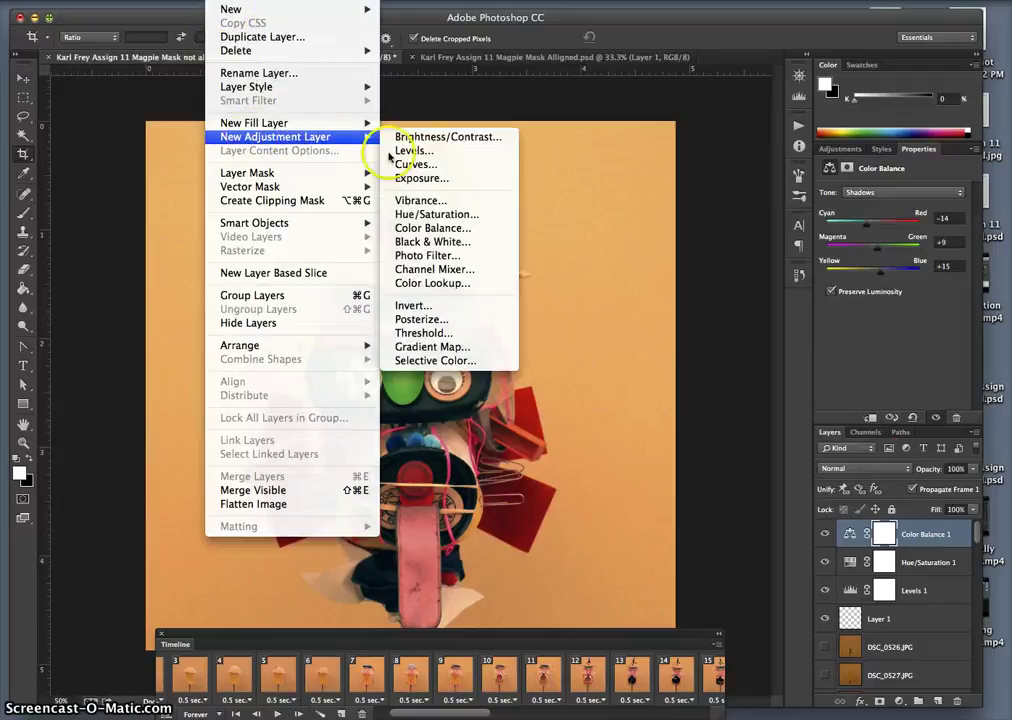
pyautogui.click(434, 269)
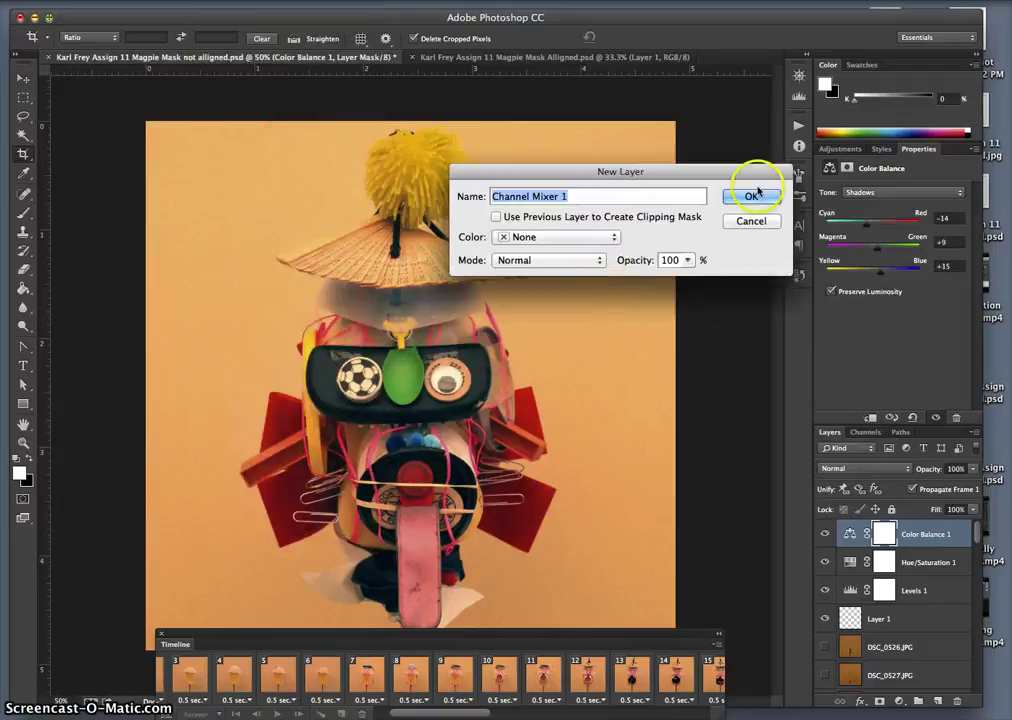
pyautogui.click(754, 196)
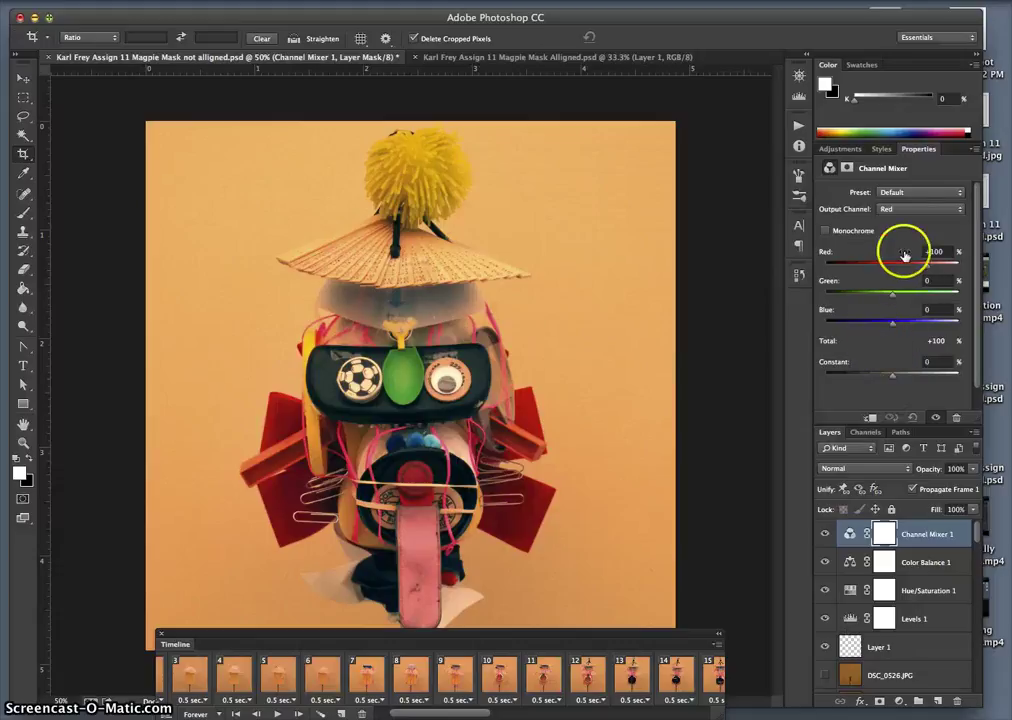
pyautogui.click(903, 210)
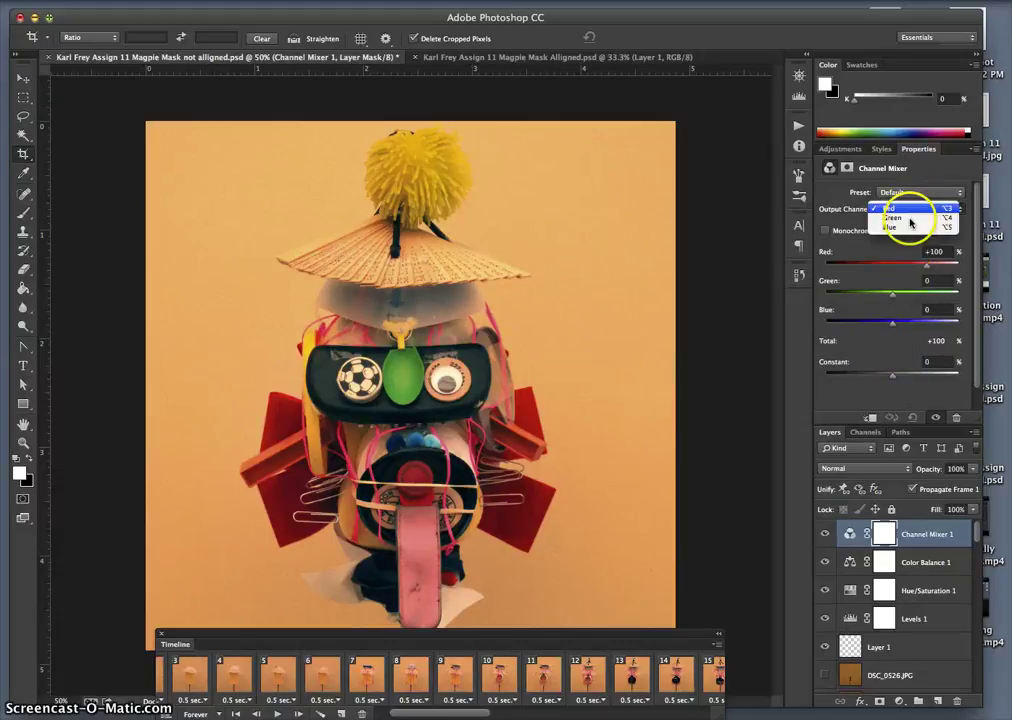
pyautogui.click(893, 217)
pyautogui.moveTo(893, 265); pyautogui.dragTo(893, 272)
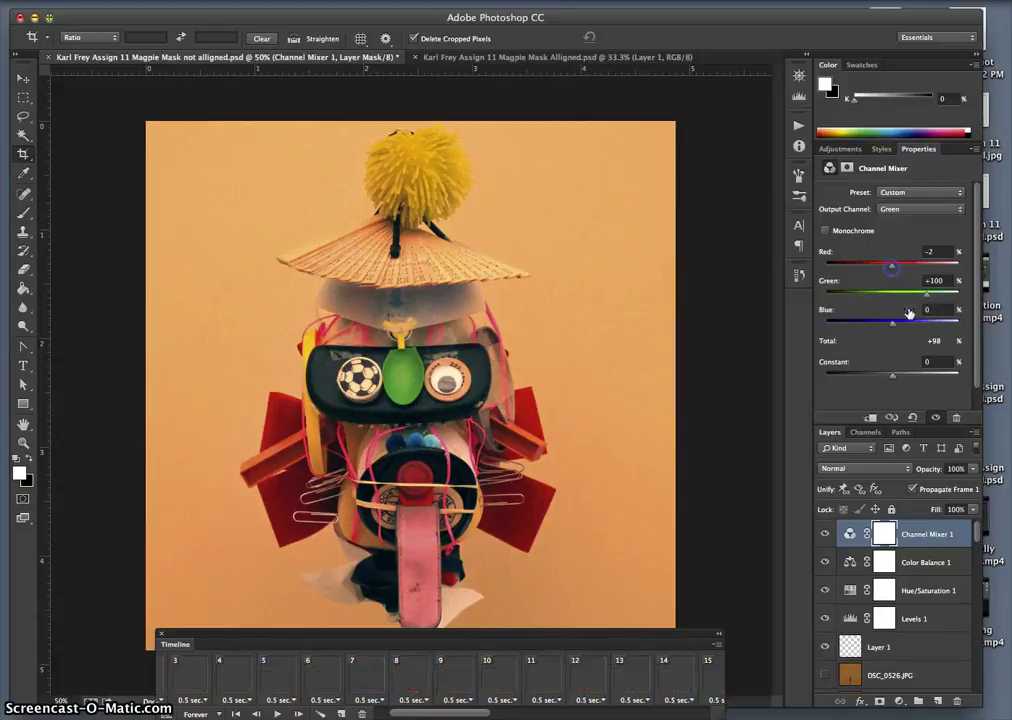
pyautogui.moveTo(896, 327); pyautogui.dragTo(894, 325)
# Add a little blue to the Red output and set the Blue output to Red 0, Green +13, Blue +100.
pyautogui.click(903, 209)
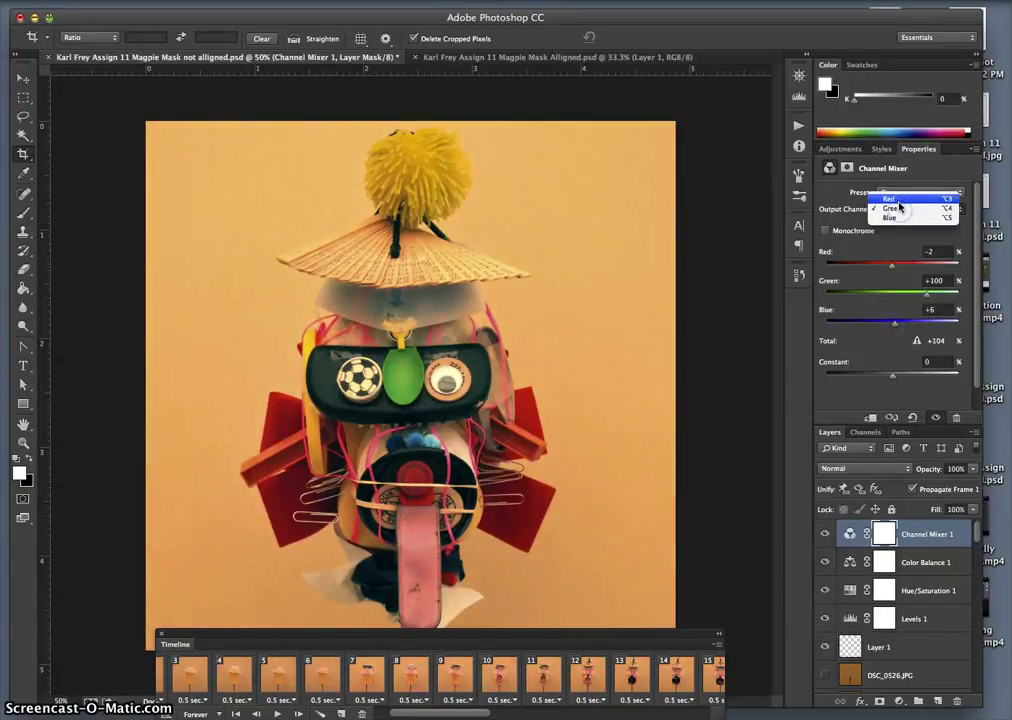
pyautogui.click(897, 200)
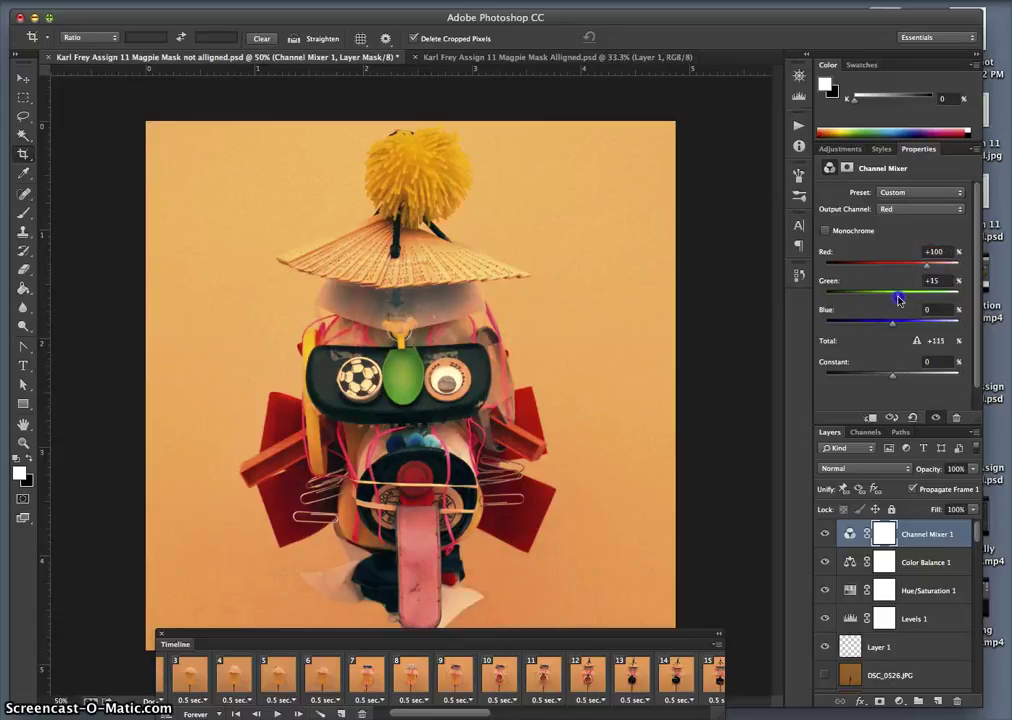
pyautogui.moveTo(892, 322); pyautogui.dragTo(896, 330)
pyautogui.click(897, 209)
pyautogui.click(900, 223)
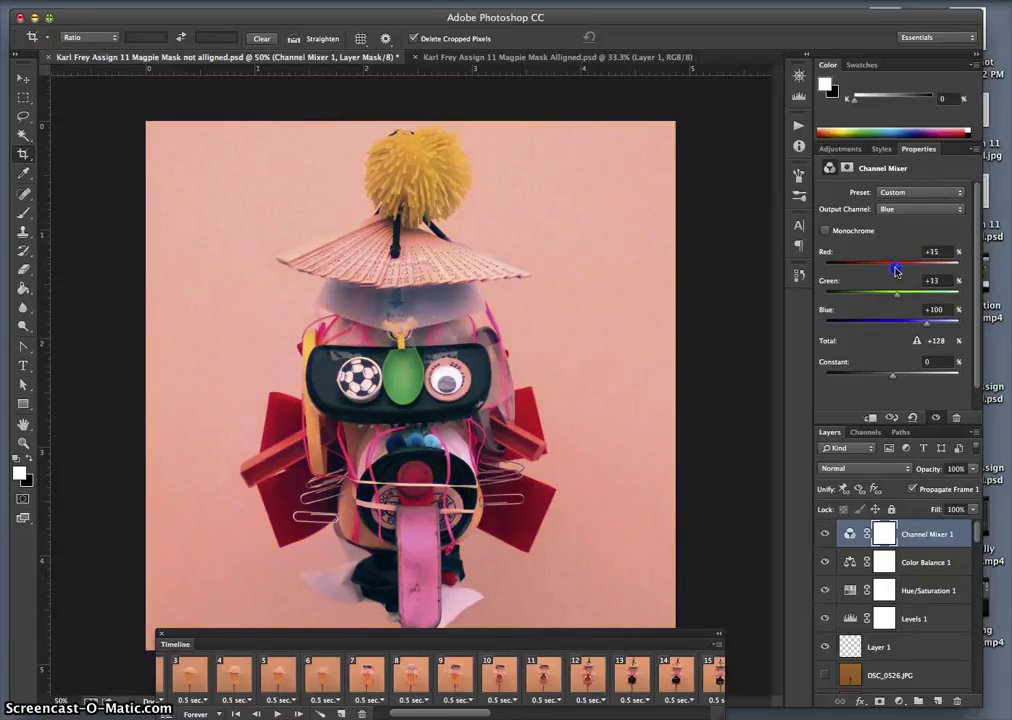
pyautogui.moveTo(897, 271); pyautogui.dragTo(893, 271)
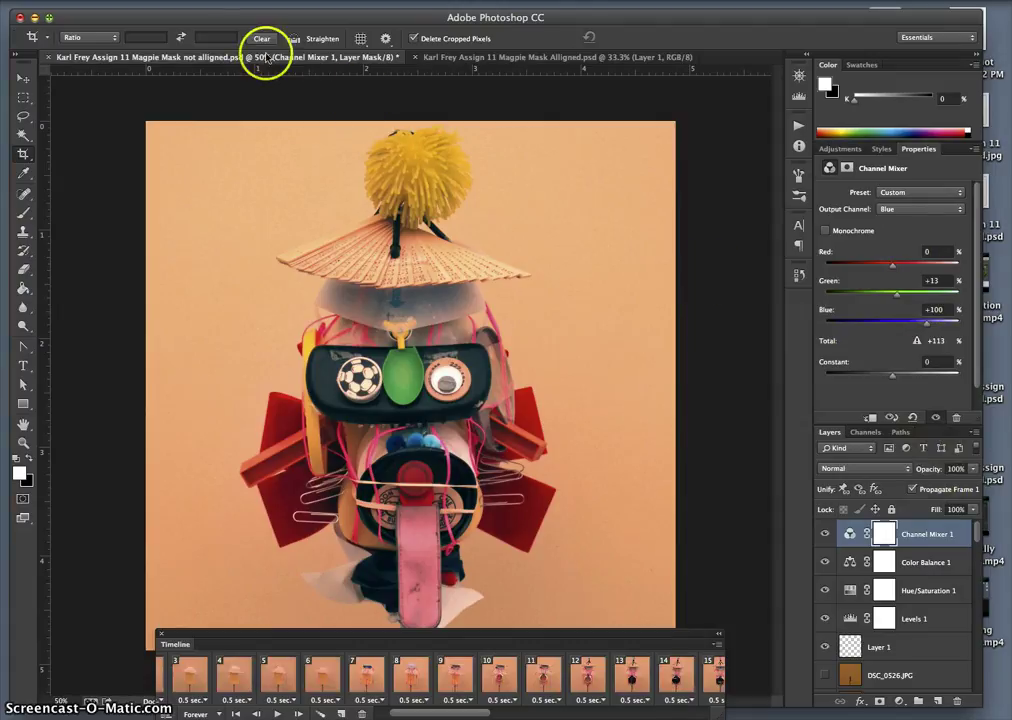
# Add a Hue/Saturation 2 adjustment layer above Channel Mixer 1.
pyautogui.click(180, 0)
pyautogui.moveTo(215, 31)
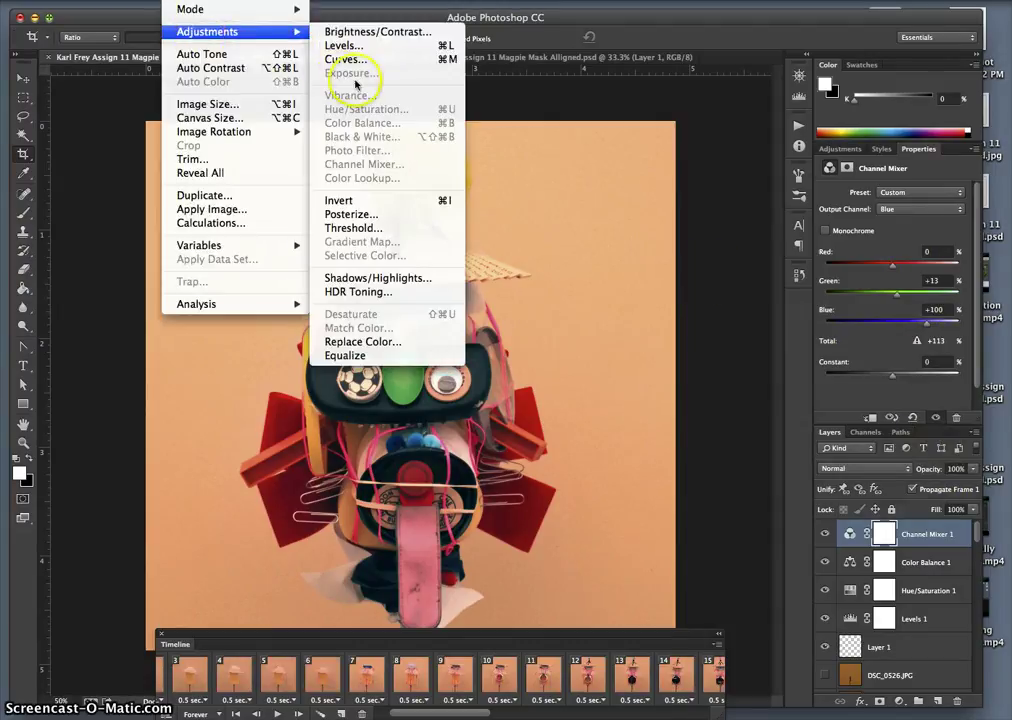
pyautogui.moveTo(230, 0)
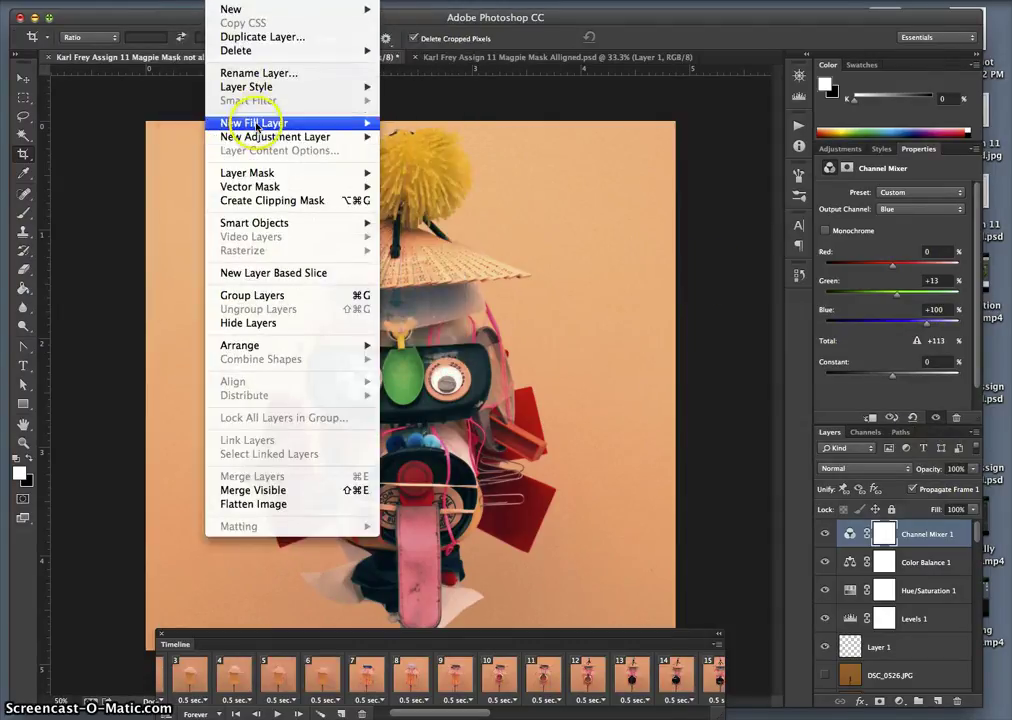
pyautogui.moveTo(257, 137)
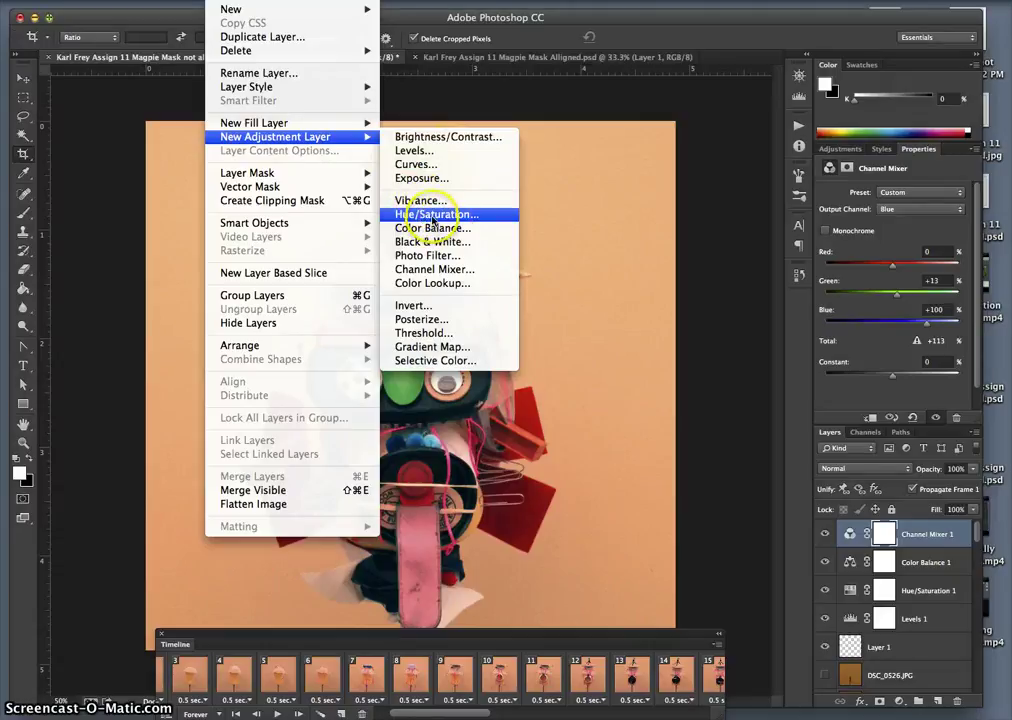
pyautogui.click(433, 215)
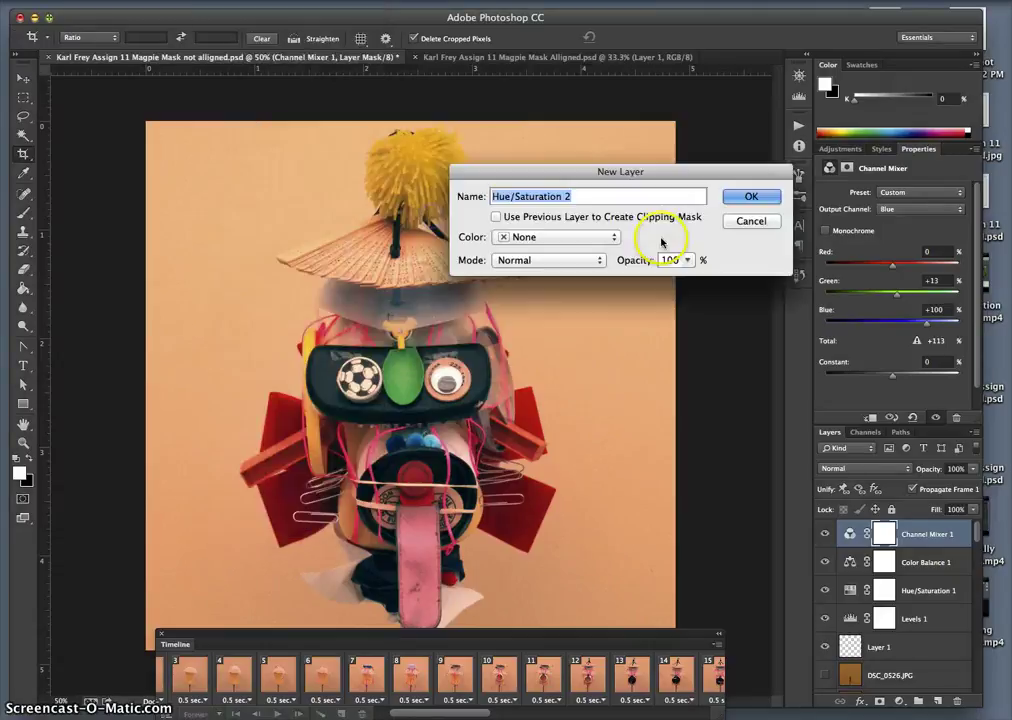
pyautogui.click(759, 201)
# Raise the Reds' saturation and adjust the Magentas' saturation and lightness.
pyautogui.click(880, 211)
pyautogui.click(866, 211)
pyautogui.hotkey('alt', '3')
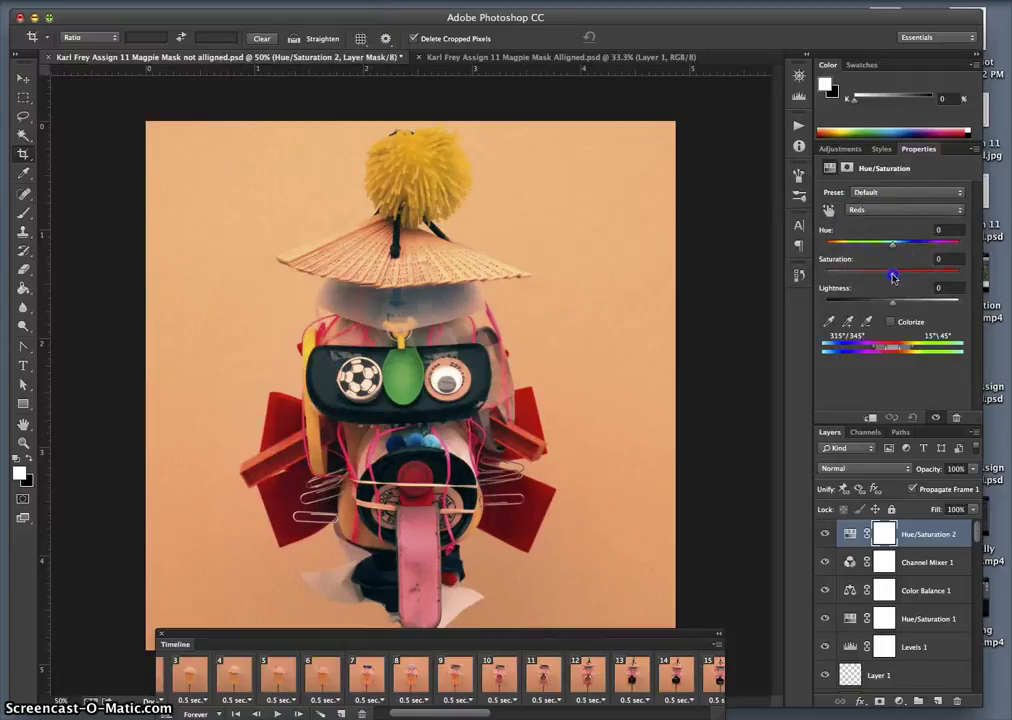
pyautogui.moveTo(893, 278); pyautogui.dragTo(878, 306)
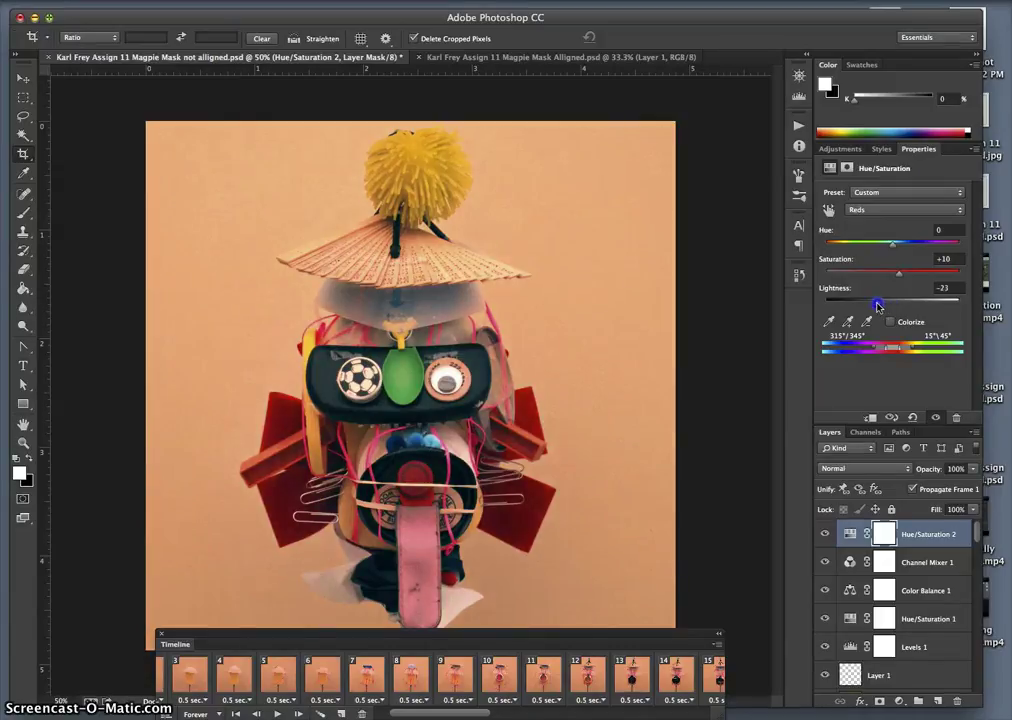
pyautogui.click(900, 278)
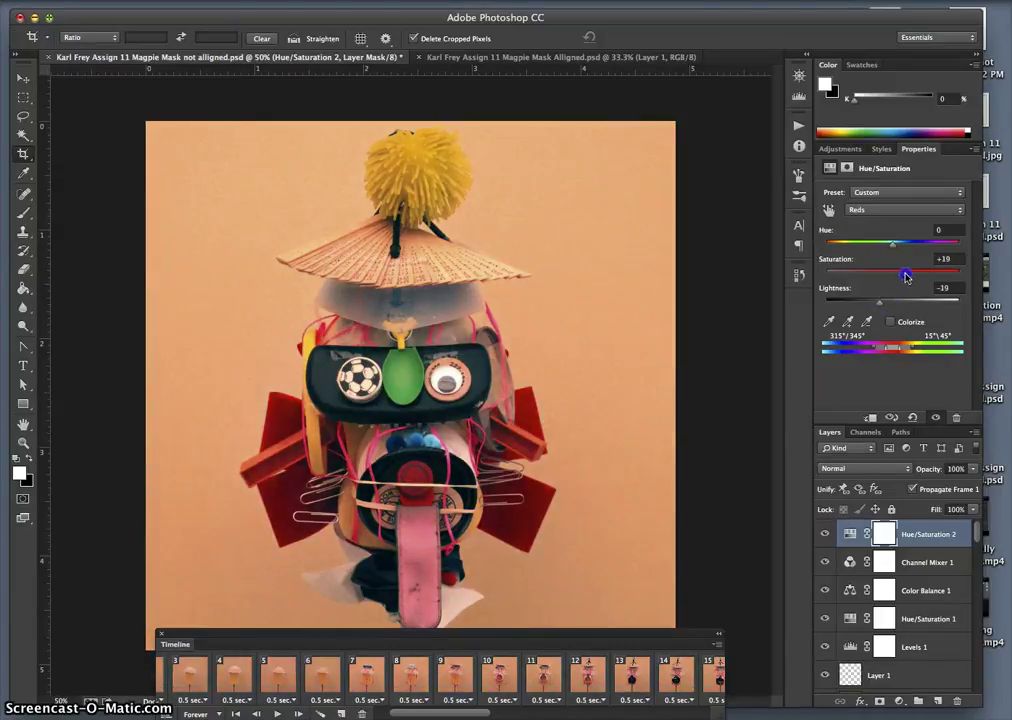
pyautogui.click(872, 210)
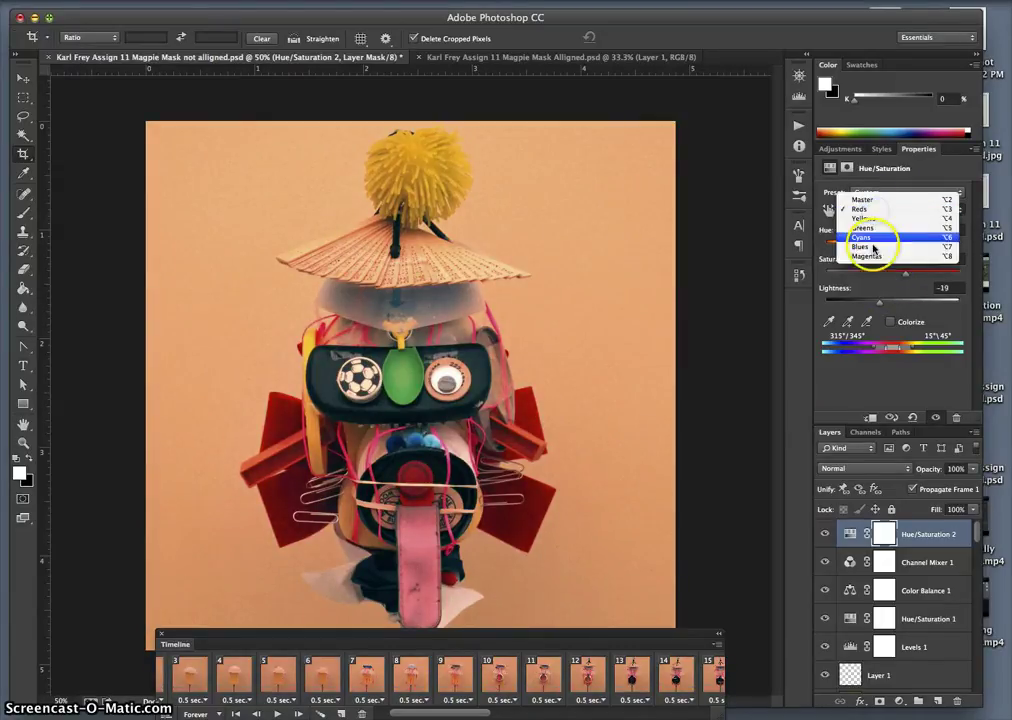
pyautogui.click(880, 256)
pyautogui.moveTo(895, 275); pyautogui.dragTo(836, 276)
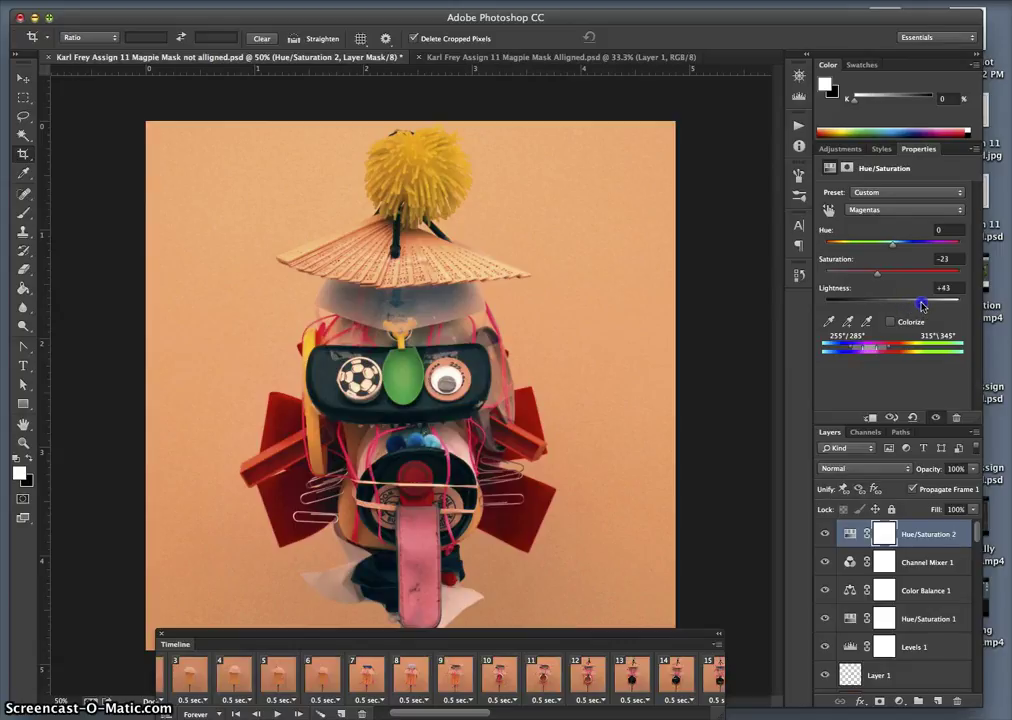
pyautogui.moveTo(910, 306); pyautogui.dragTo(907, 305)
# Brighten the Yellows and set the Greens to Saturation +20, Lightness +13.
pyautogui.click(875, 210)
pyautogui.click(890, 220)
pyautogui.hotkey('alt', '3')
pyautogui.moveTo(890, 300); pyautogui.dragTo(912, 306)
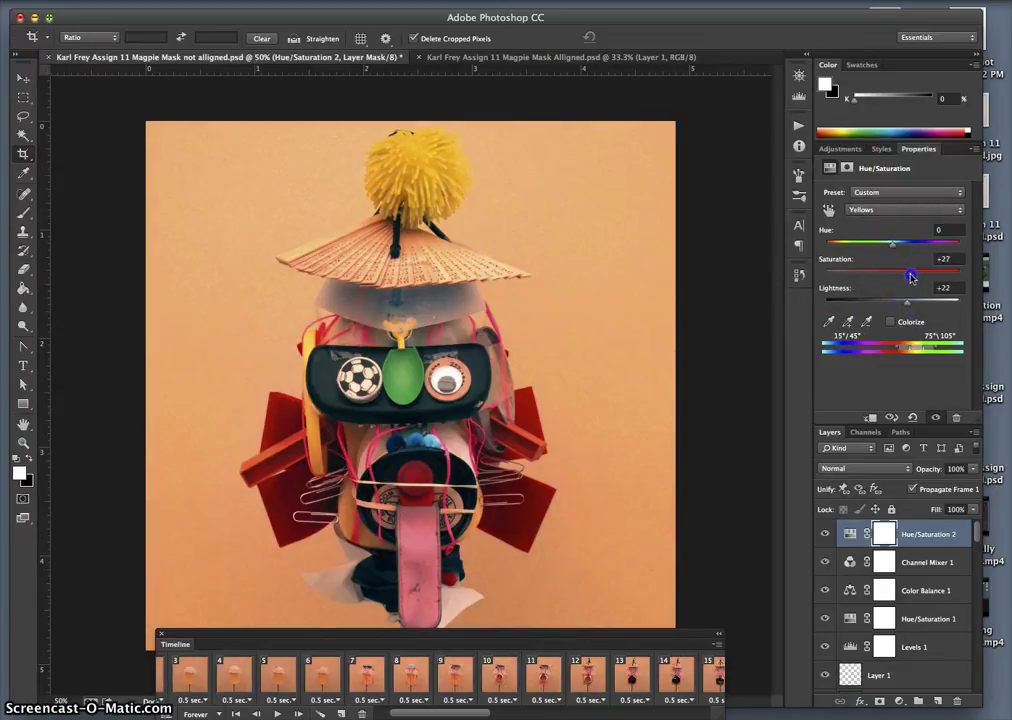
pyautogui.click(908, 305)
pyautogui.click(870, 210)
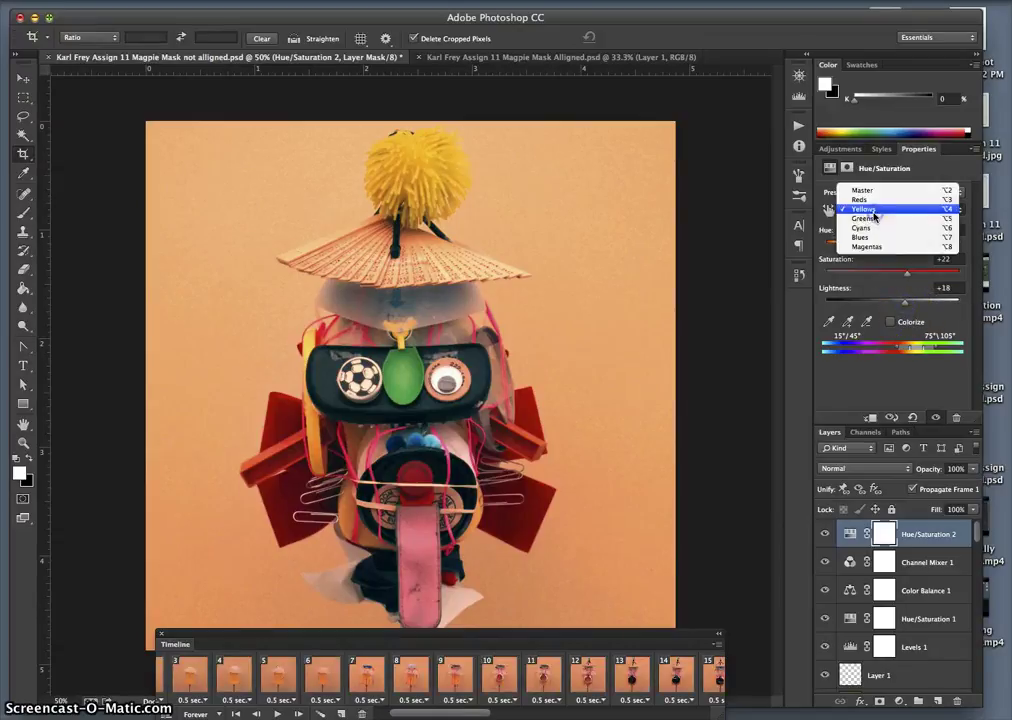
pyautogui.click(897, 264)
pyautogui.hotkey('alt', '4')
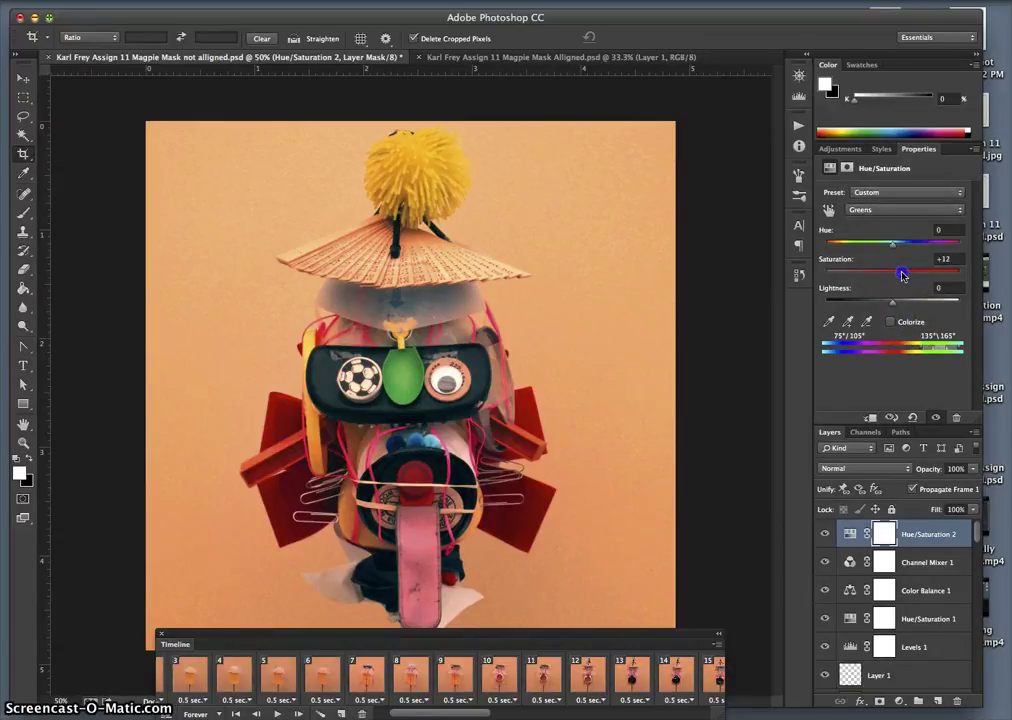
pyautogui.moveTo(907, 274); pyautogui.dragTo(905, 272)
pyautogui.click(898, 304)
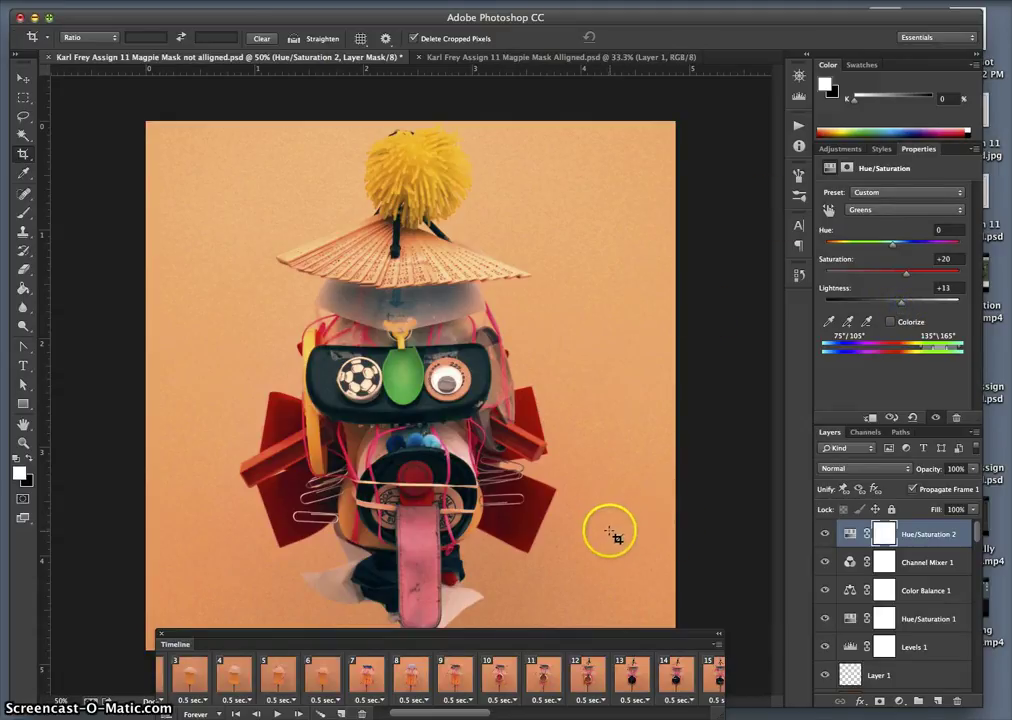
# Zoom out and play the frame animation to preview the adjusted frames.
pyautogui.press('super+minus')
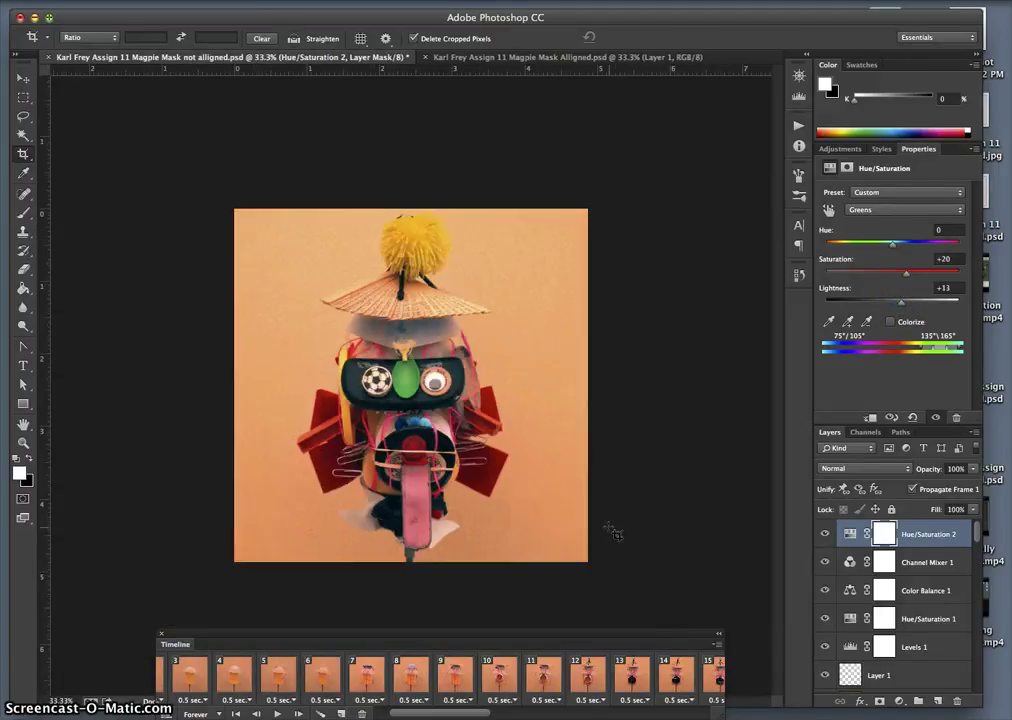
pyautogui.click(277, 714)
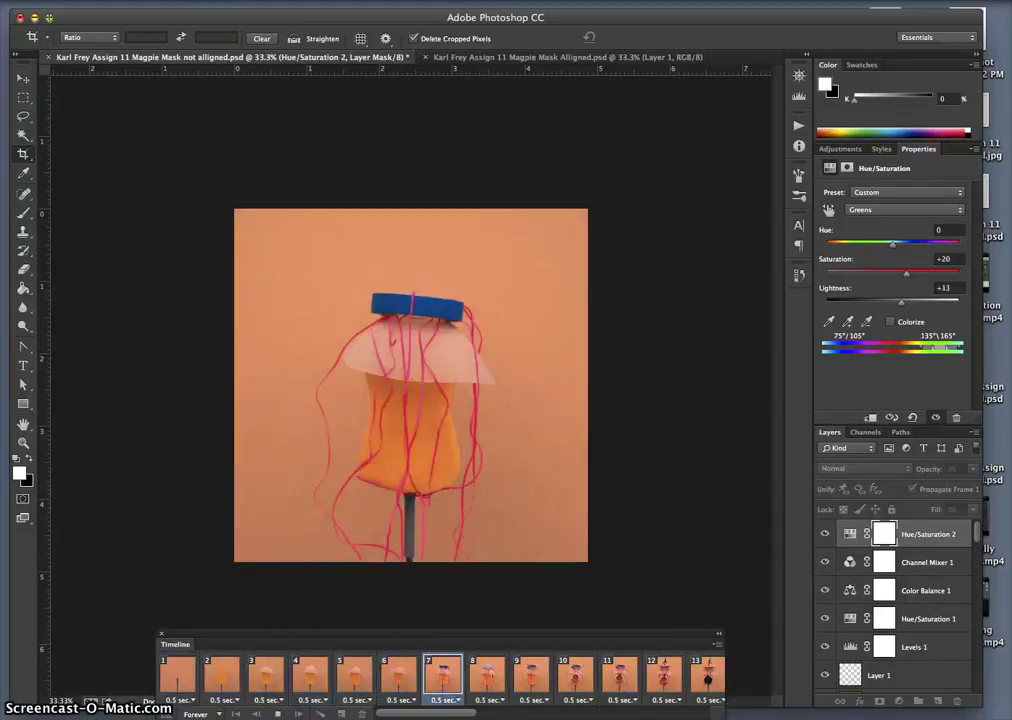
pyautogui.click(210, 2)
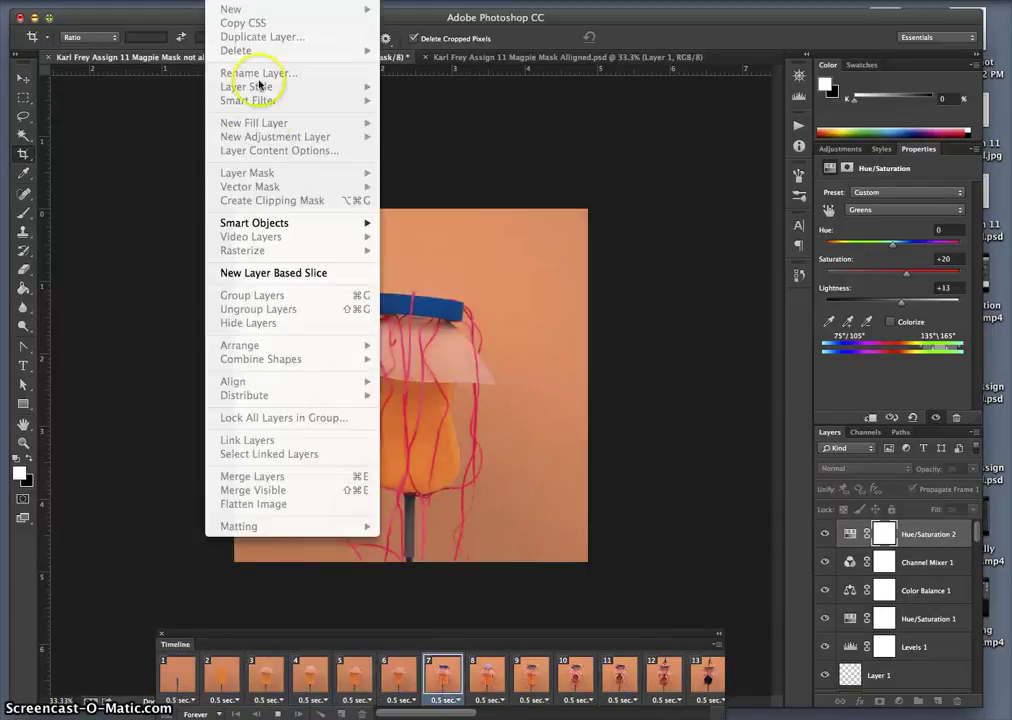
# Add a Levels 2 layer on top with input levels 17, 1.05 and 255.
pyautogui.click(282, 714)
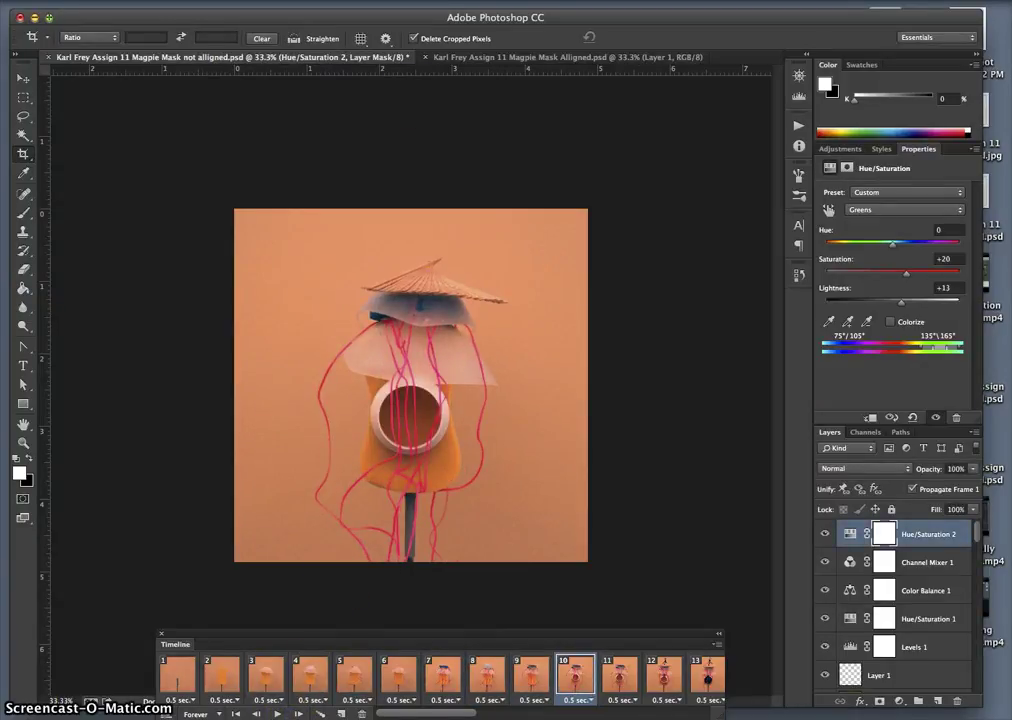
pyautogui.click(215, 2)
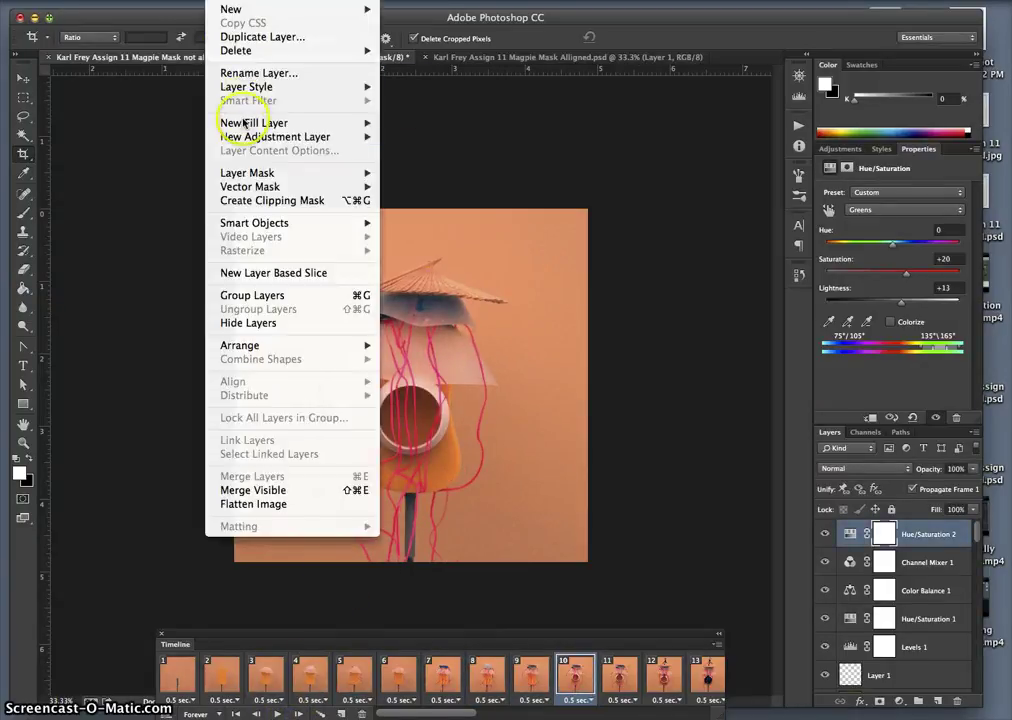
pyautogui.moveTo(386, 137)
pyautogui.click(414, 150)
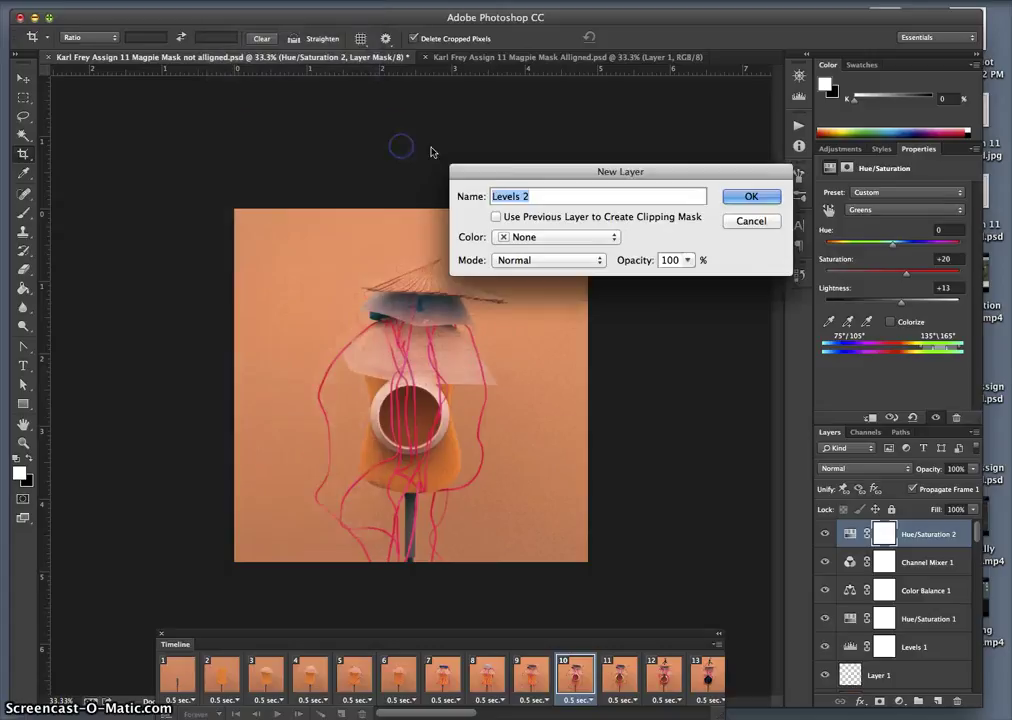
pyautogui.click(748, 200)
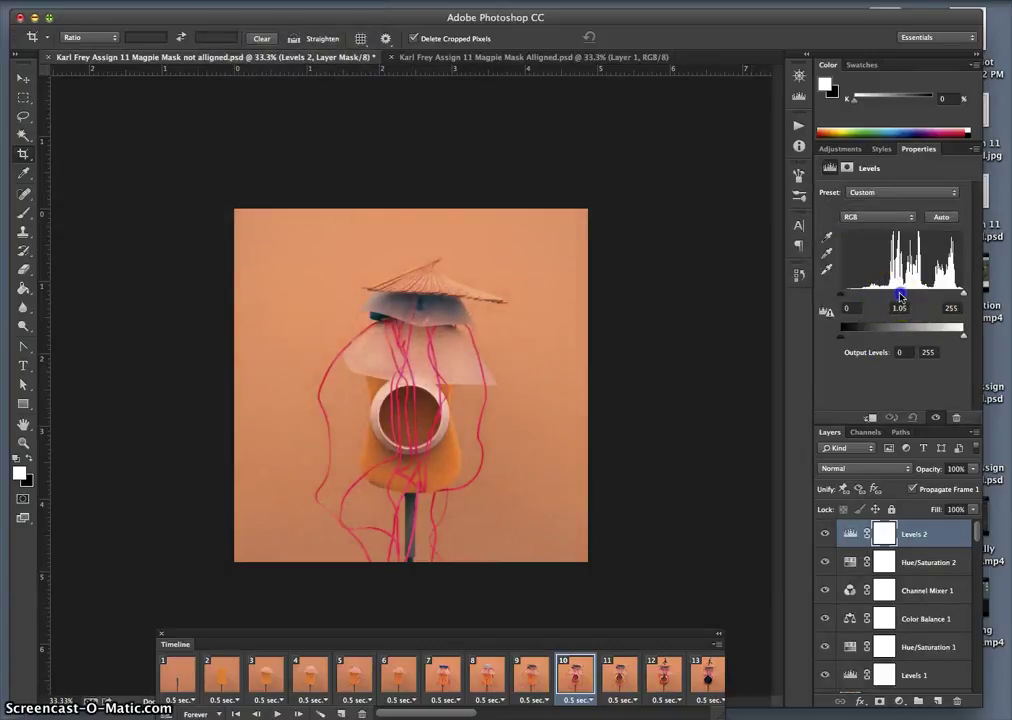
pyautogui.click(843, 298)
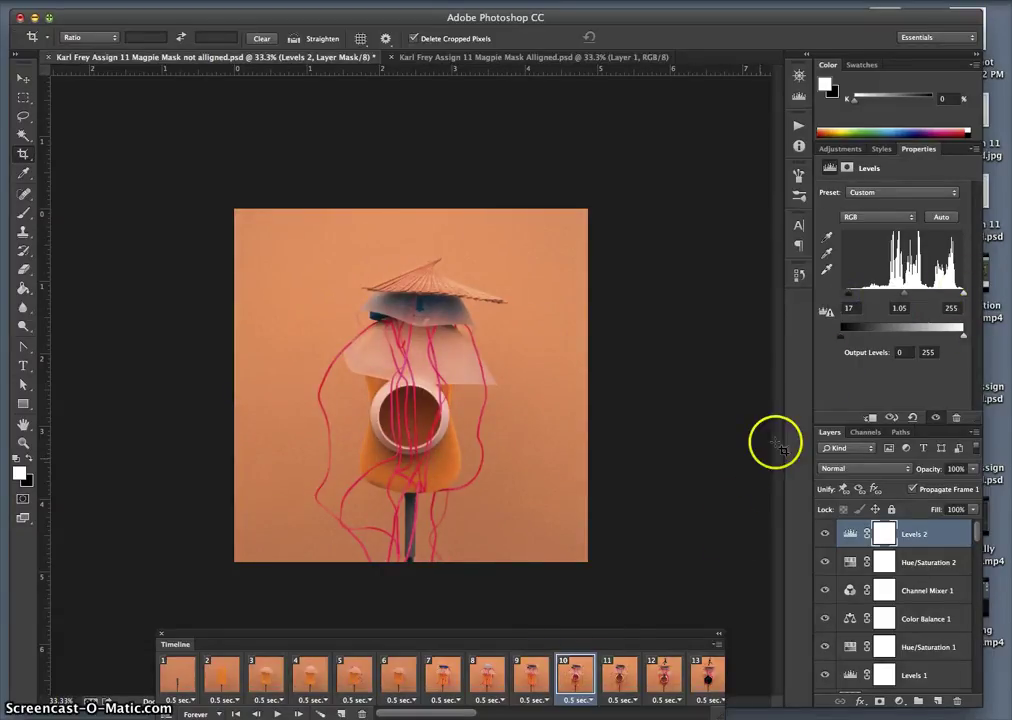
# Add a Color Balance 2 layer with midtones at -9, +15 and +17.
pyautogui.click(185, 1)
pyautogui.moveTo(271, 31)
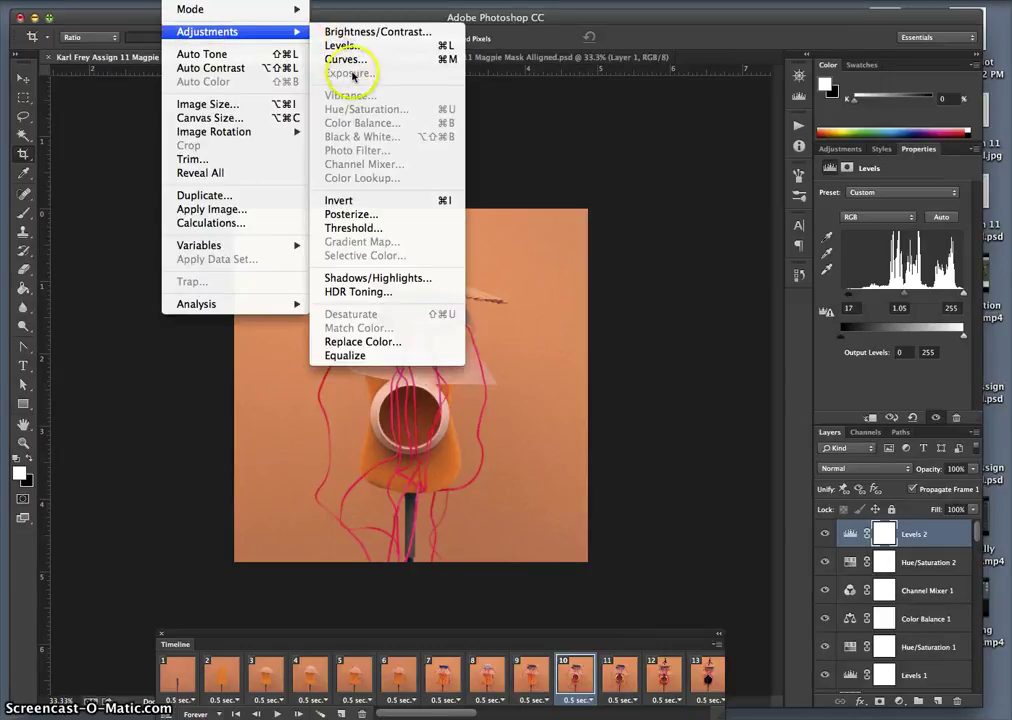
pyautogui.moveTo(230, 1)
pyautogui.moveTo(260, 136)
pyautogui.click(475, 228)
pyautogui.click(750, 220)
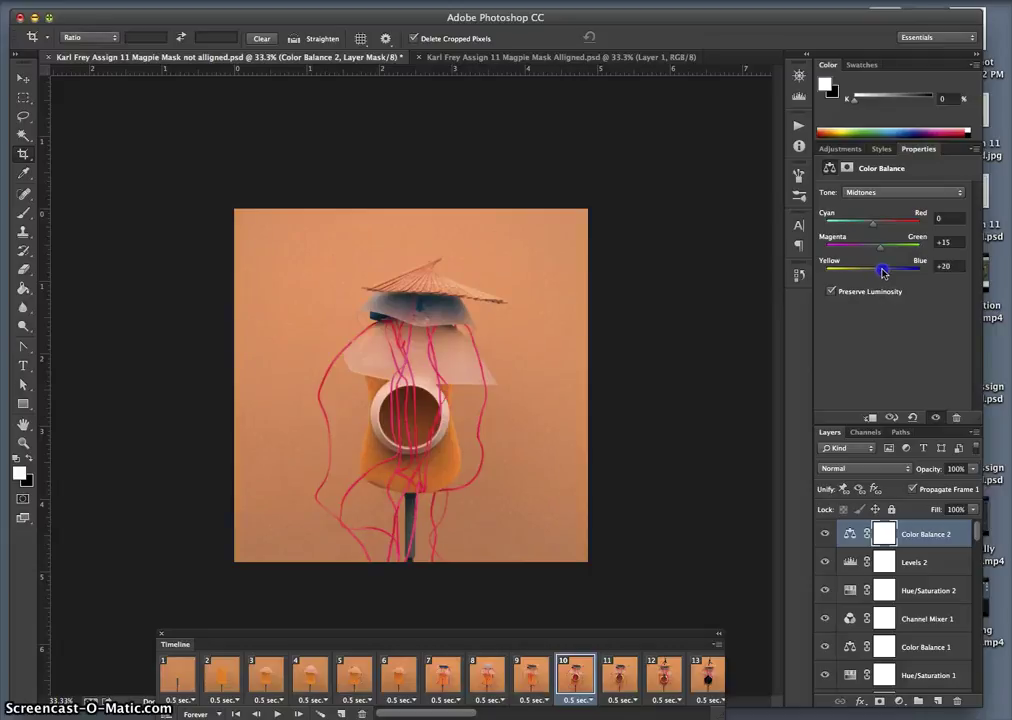
pyautogui.moveTo(881, 271); pyautogui.dragTo(883, 271)
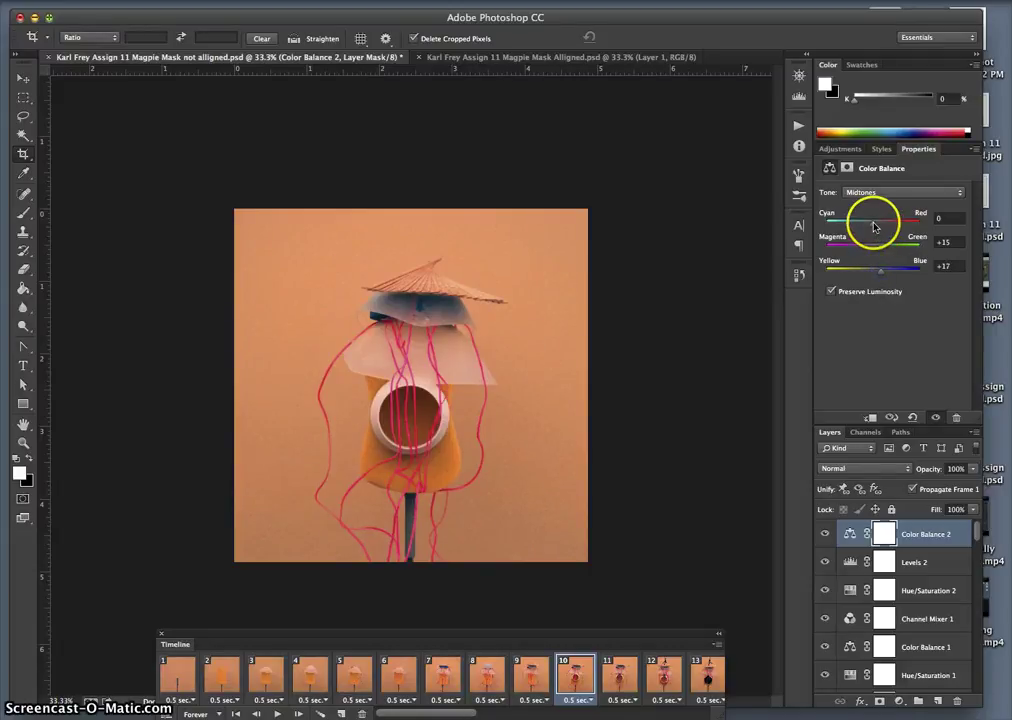
pyautogui.moveTo(874, 222); pyautogui.dragTo(867, 227)
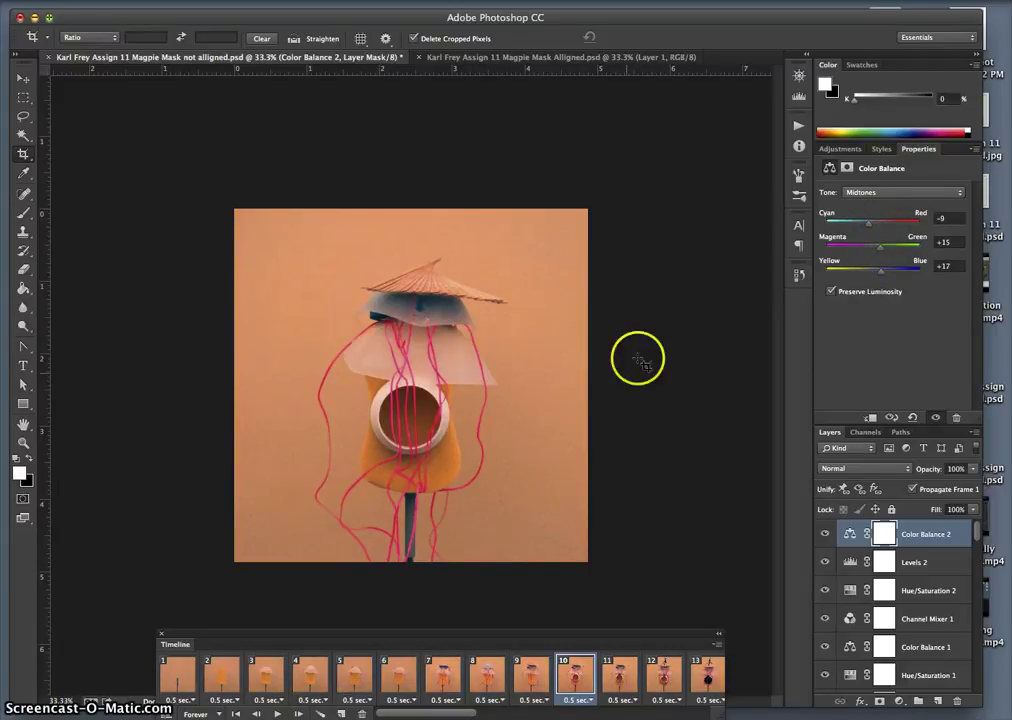
# Play the frame animation to preview the colour-graded frames.
pyautogui.click(279, 714)
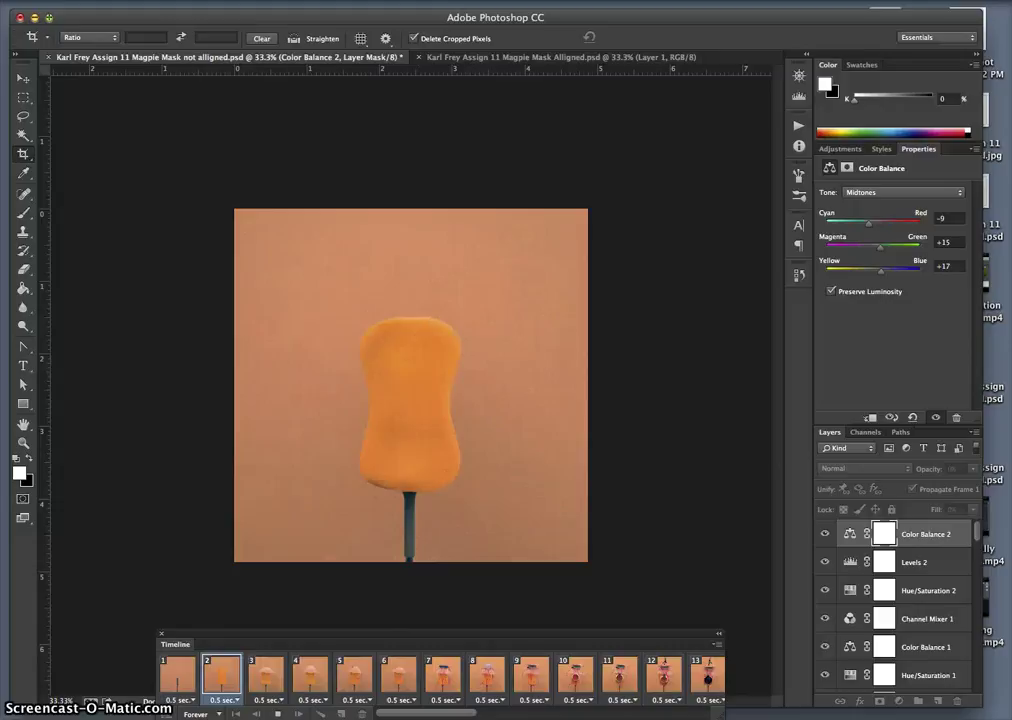
# Stop playback and save to the Desktop as 'Magpie Mask animation.psd' in Photoshop format.
pyautogui.click(274, 714)
pyautogui.click(114, 3)
pyautogui.click(152, 156)
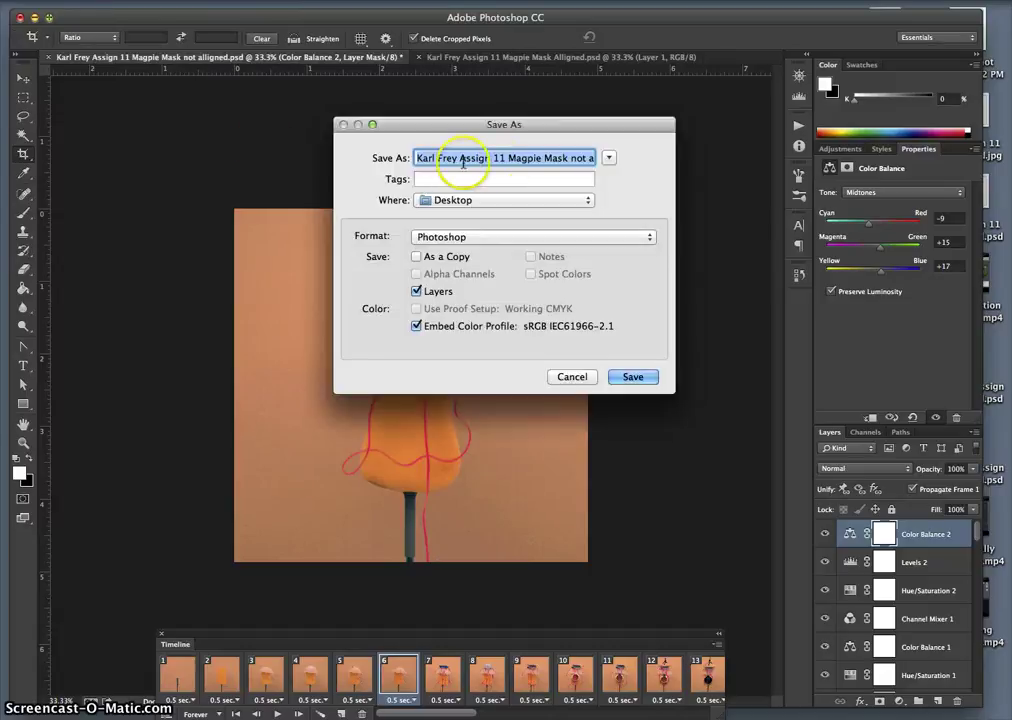
pyautogui.click(533, 160)
pyautogui.moveTo(607, 158); pyautogui.dragTo(625, 158)
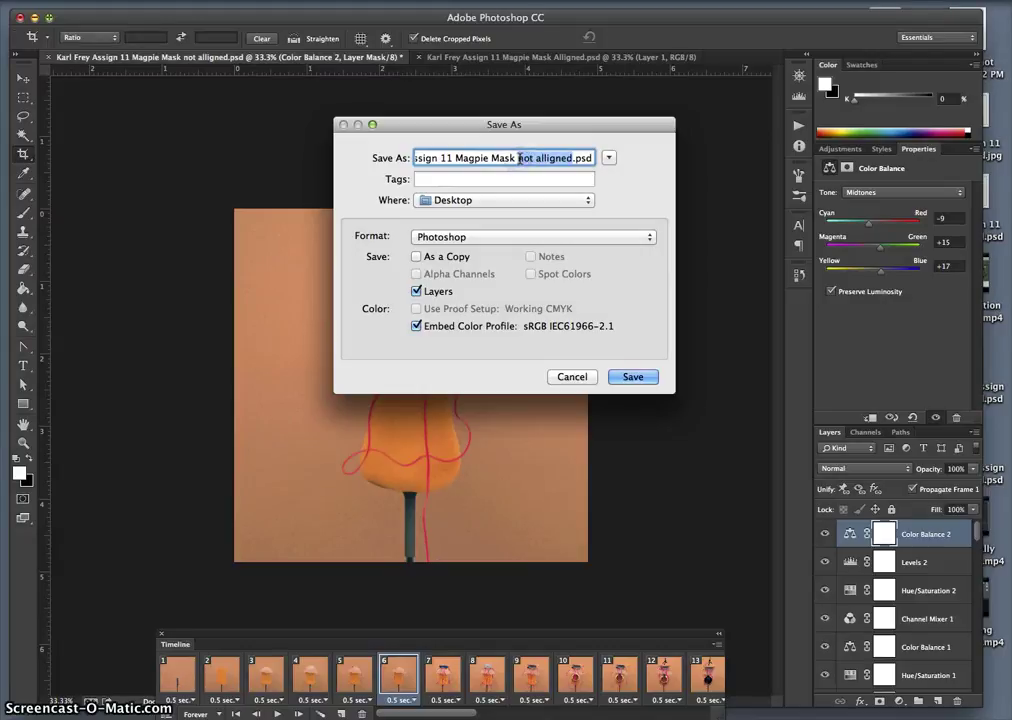
pyautogui.write('animati')
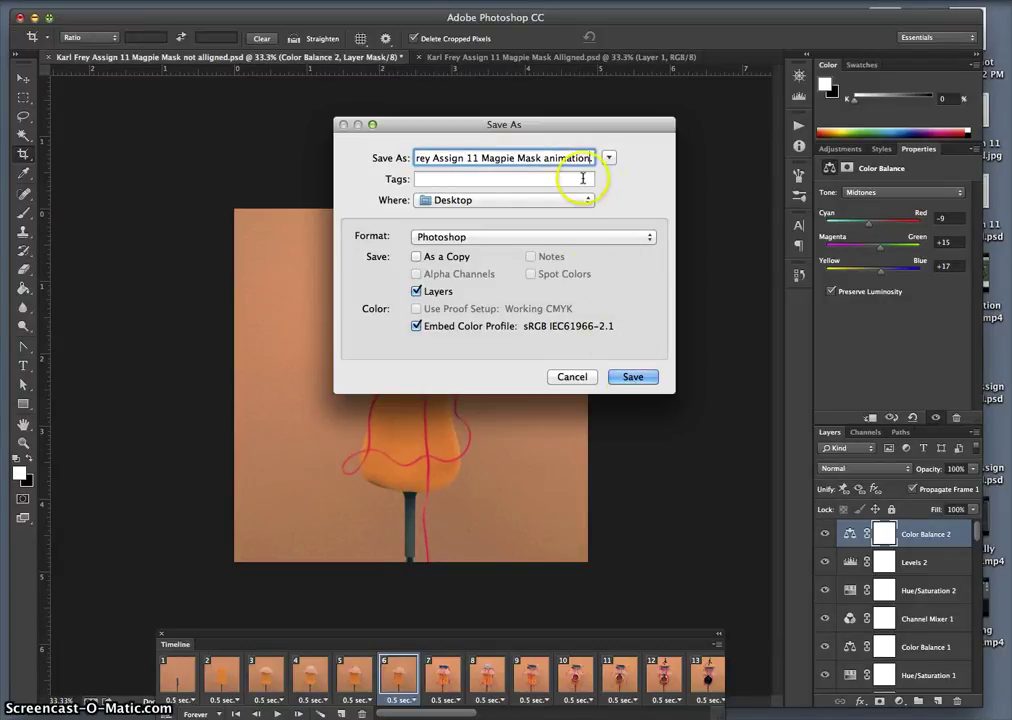
pyautogui.click(632, 377)
# Check the current dimensions in Image Size and cancel without changing anything.
pyautogui.click(195, 1)
pyautogui.click(204, 103)
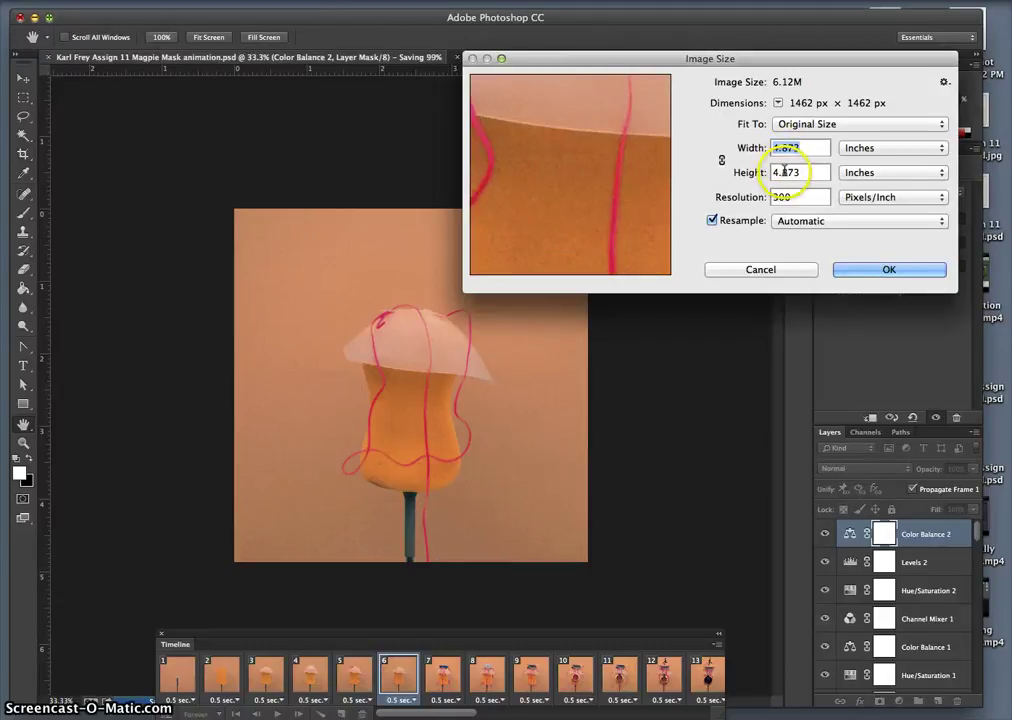
pyautogui.click(779, 274)
pyautogui.press('c')
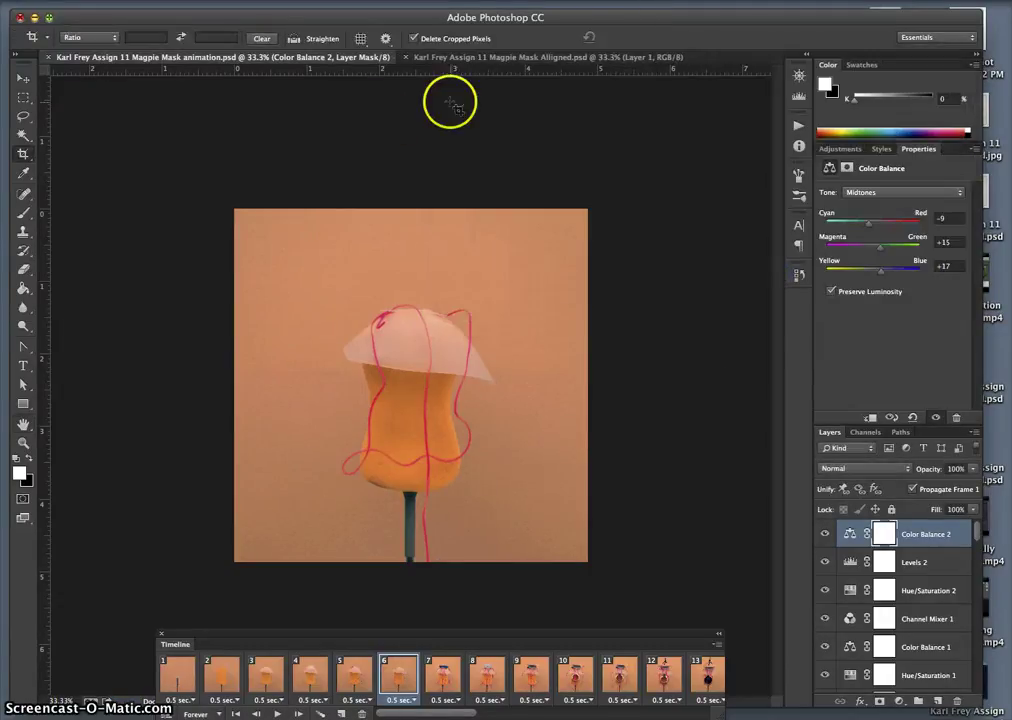
# Close the aligned Magpie Mask document, leaving Magpie Mask animation.psd open.
pyautogui.click(452, 58)
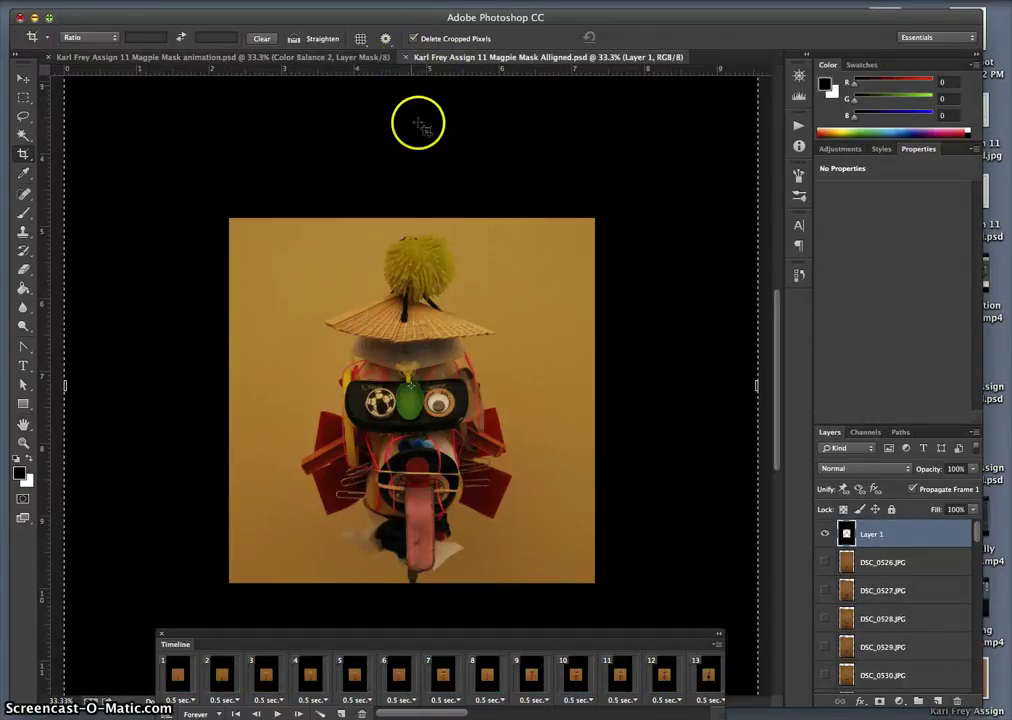
pyautogui.click(279, 58)
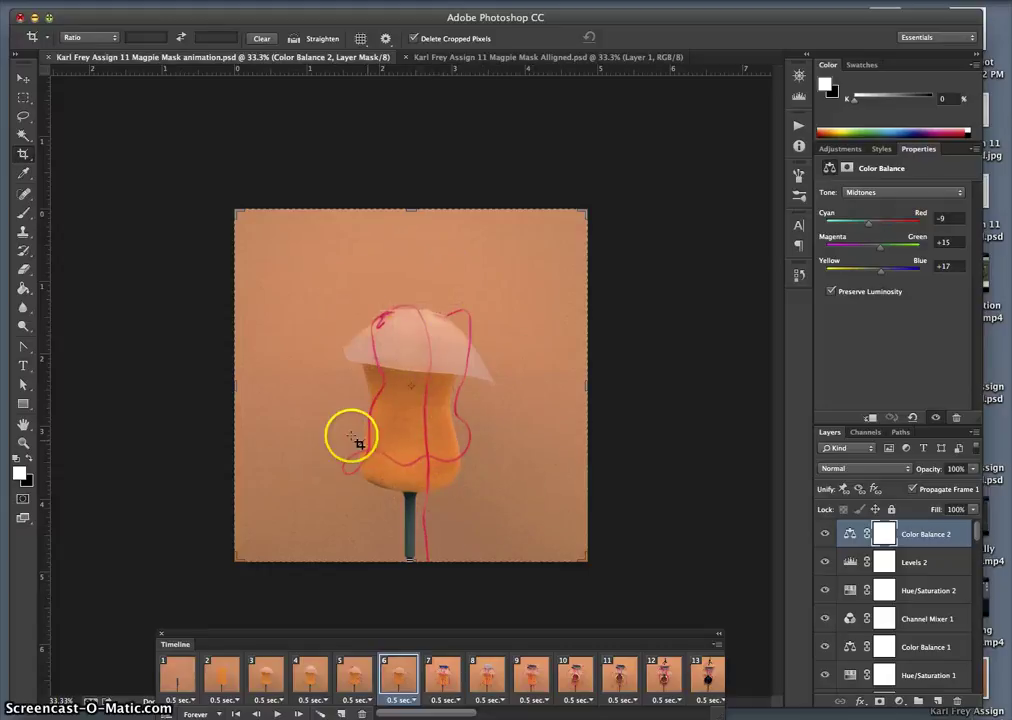
pyautogui.click(430, 58)
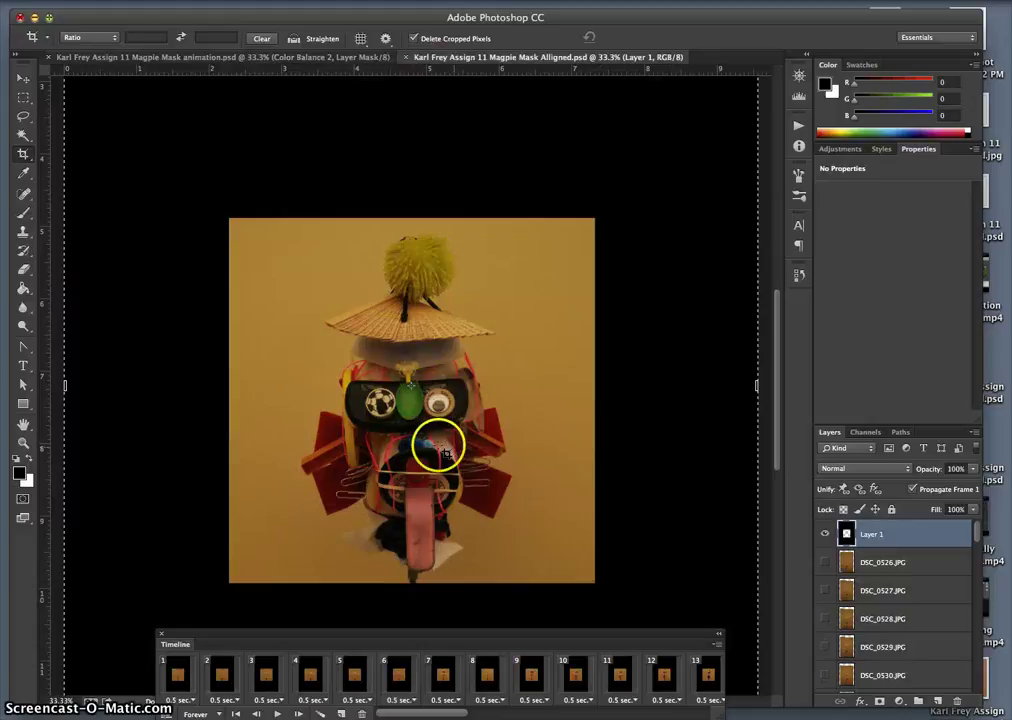
pyautogui.click(406, 57)
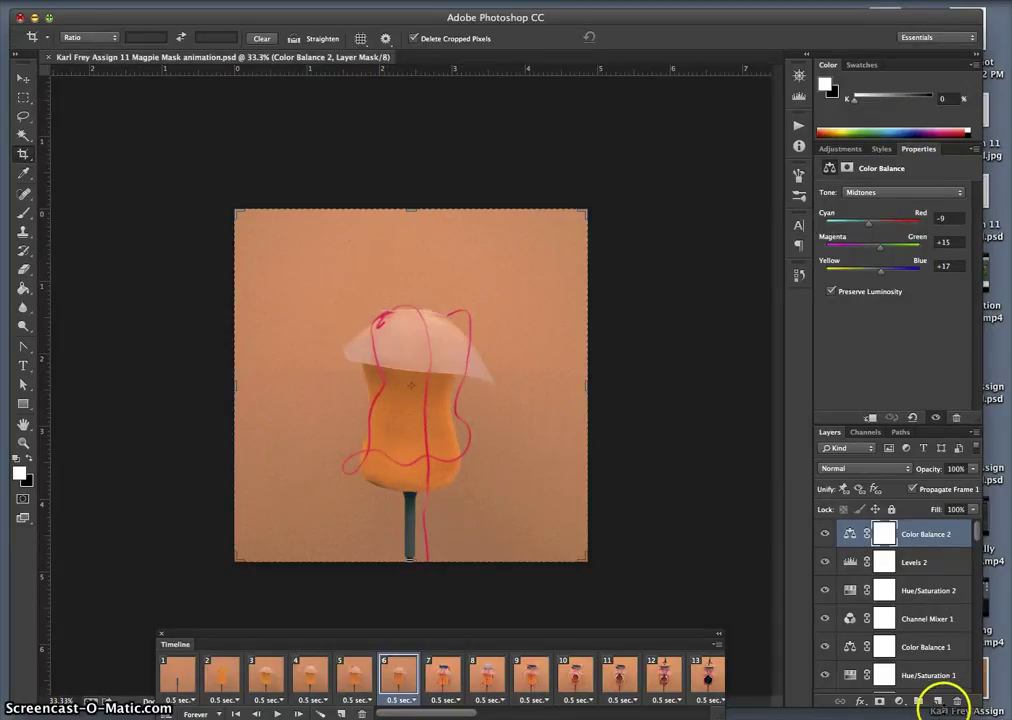
# Add a new Layer 2 at the top of the stack and fill it with 50% Gray.
pyautogui.click(938, 704)
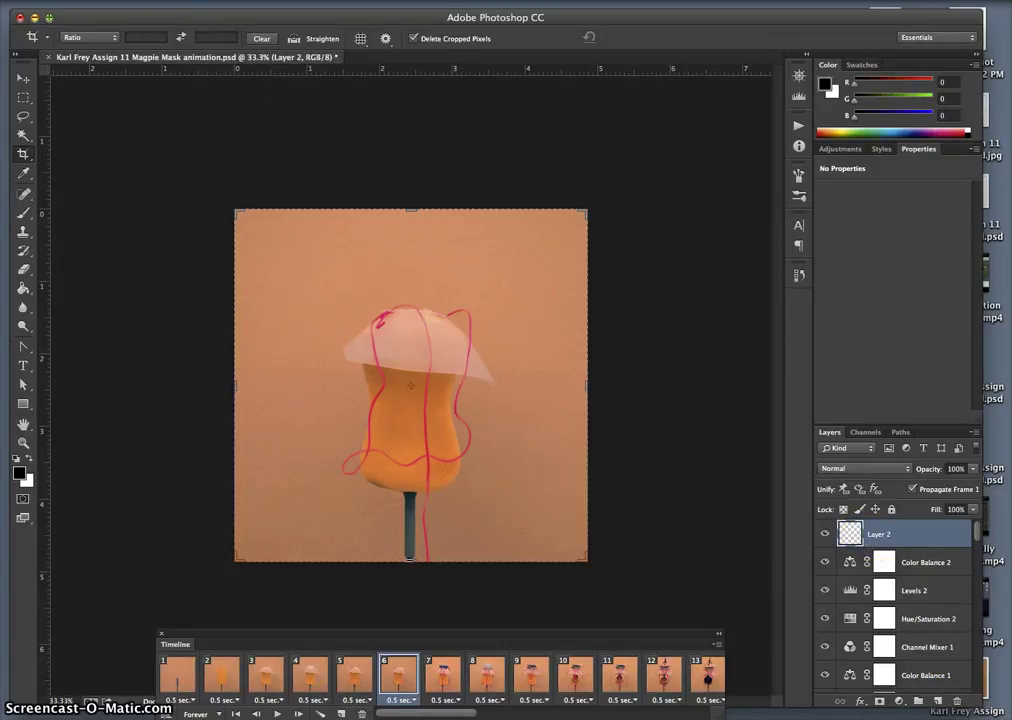
pyautogui.click(140, 2)
pyautogui.click(194, 208)
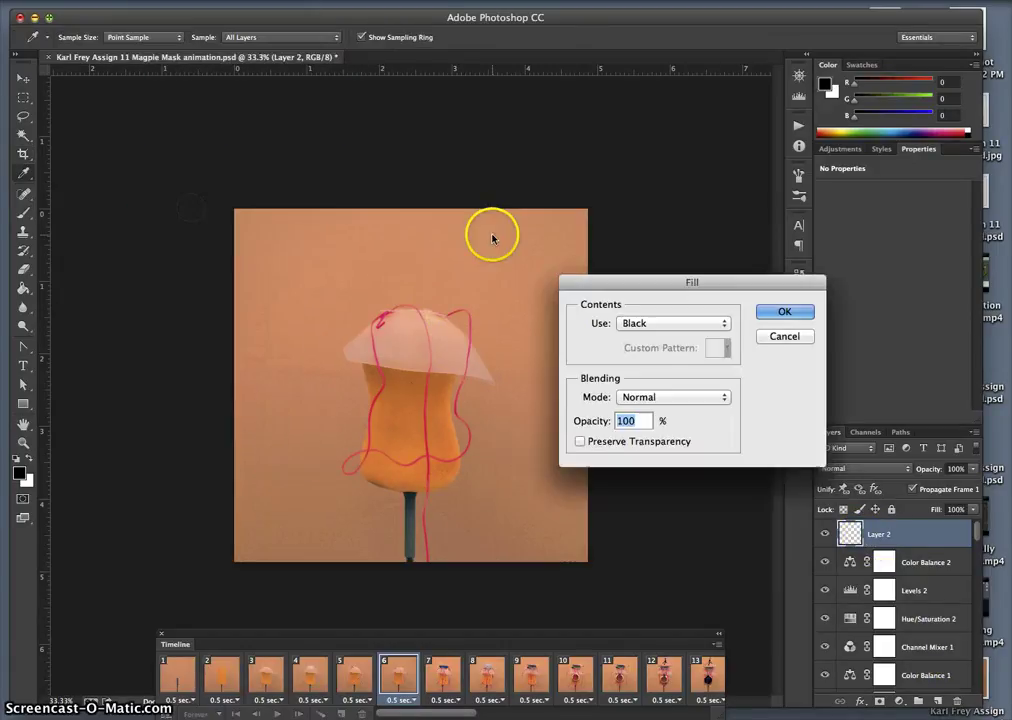
pyautogui.click(660, 323)
pyautogui.click(640, 343)
pyautogui.click(767, 313)
pyautogui.press('c')
pyautogui.click(865, 467)
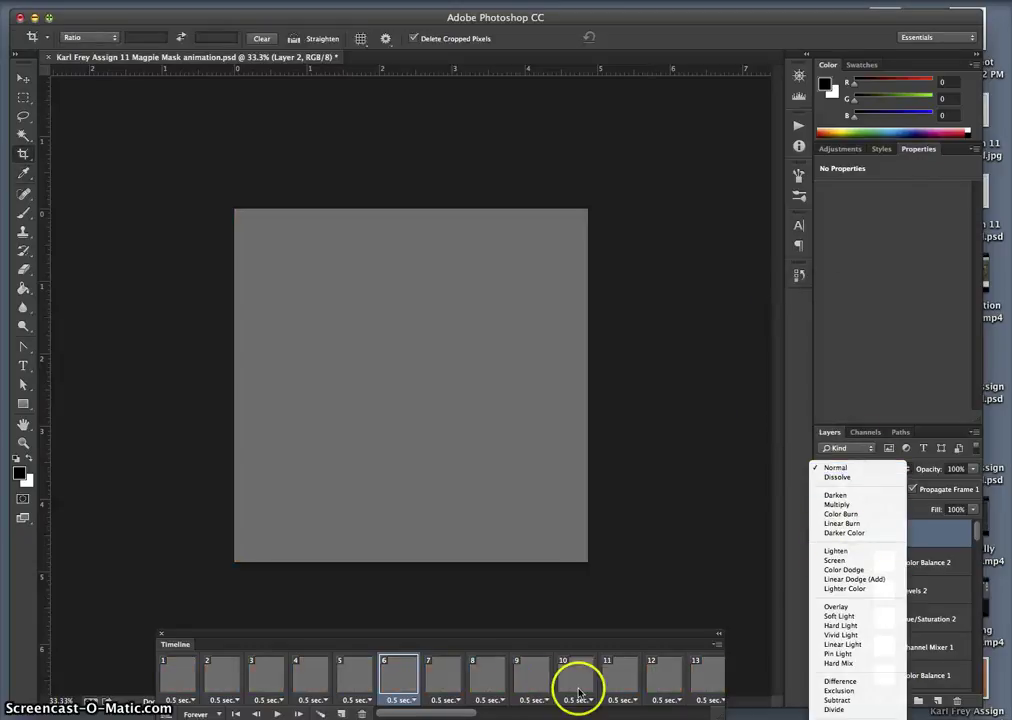
# Blend Layer 2 as Overlay and dodge its centre (Midtones, 19%) into a vignette, then preview playback.
pyautogui.click(836, 606)
pyautogui.click(23, 328)
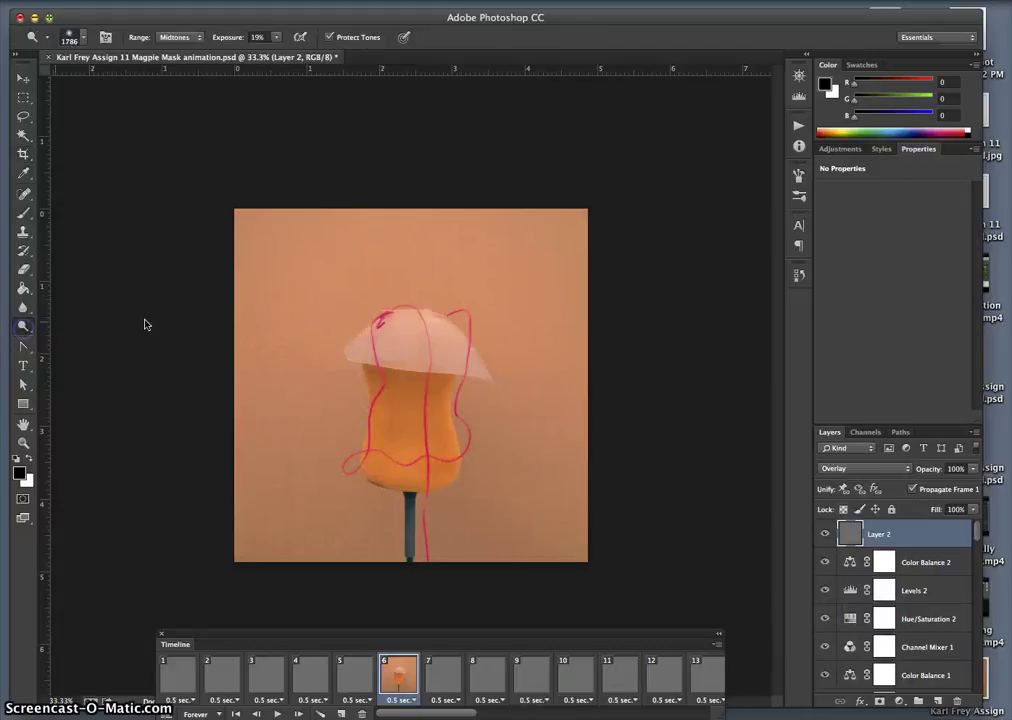
pyautogui.click(409, 389)
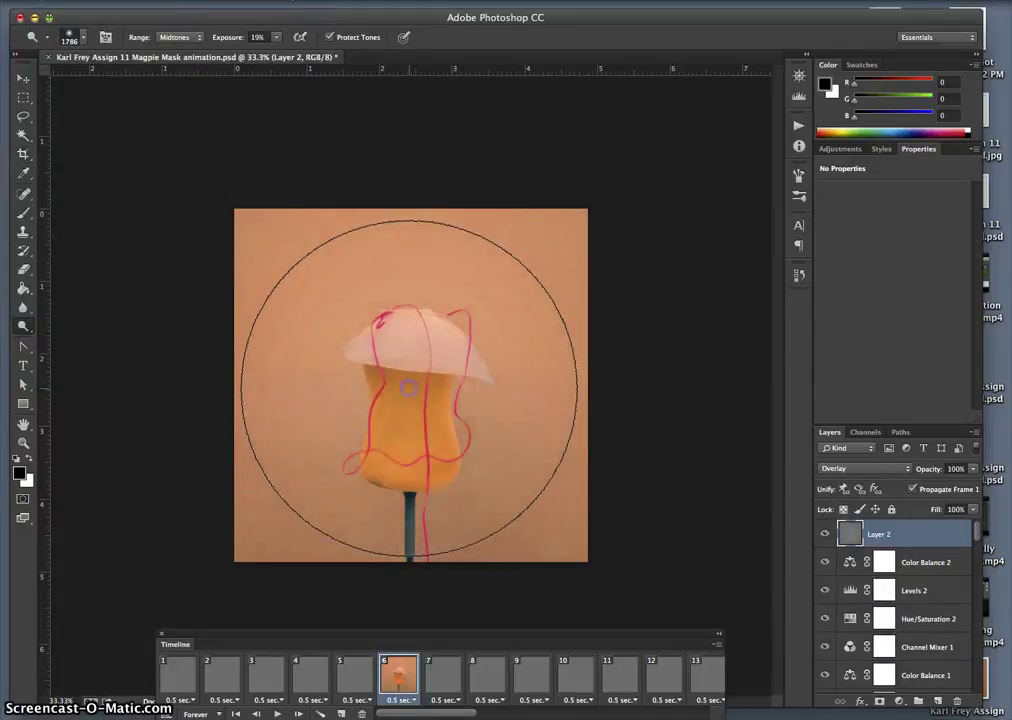
pyautogui.moveTo(395, 388)
pyautogui.mouseDown()
pyautogui.moveTo(420, 375)
pyautogui.moveTo(393, 375)
pyautogui.moveTo(421, 399)
pyautogui.moveTo(420, 380)
pyautogui.mouseUp()
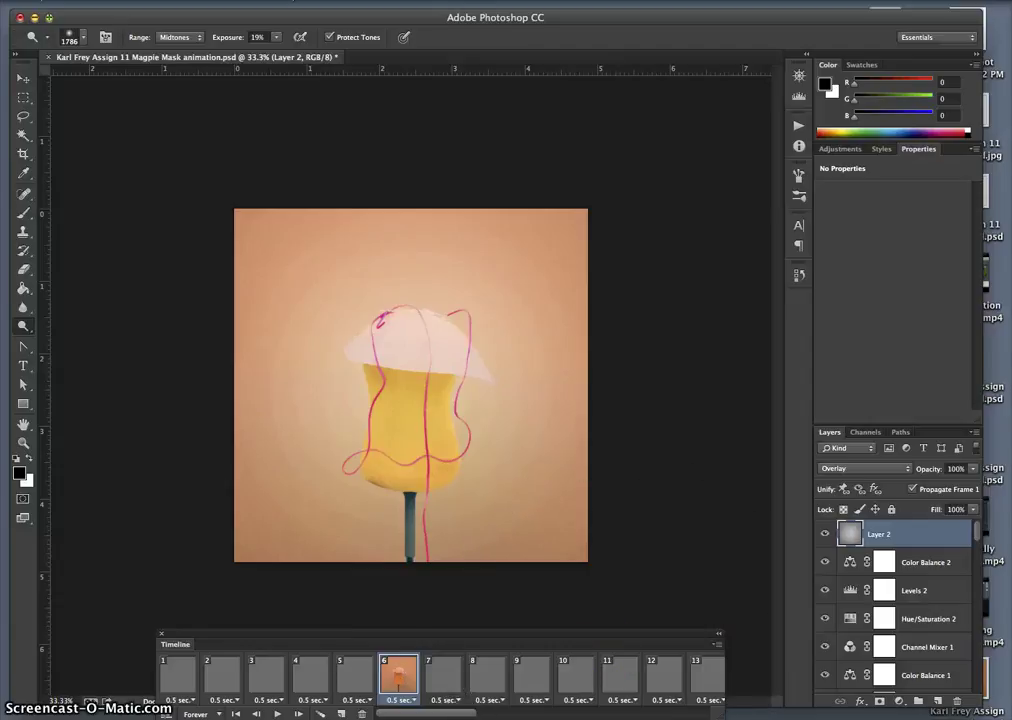
pyautogui.click(395, 399)
pyautogui.moveTo(395, 399); pyautogui.dragTo(407, 390)
pyautogui.click(278, 713)
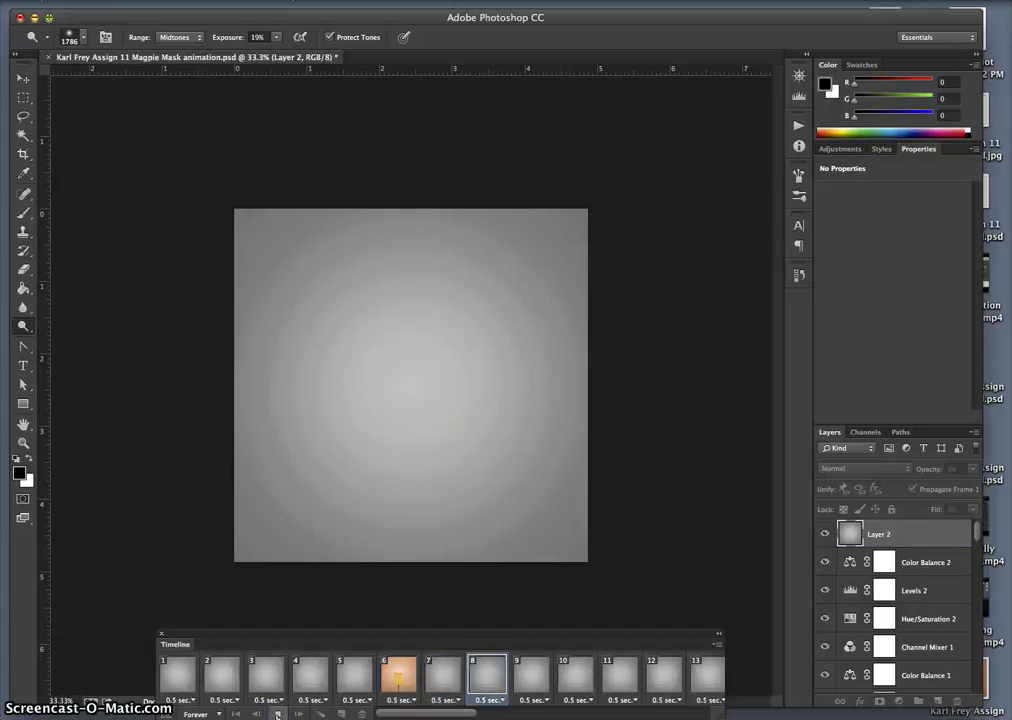
# Stop playback and select all animation frames from 1 to 42.
pyautogui.click(278, 713)
pyautogui.click(440, 680)
pyautogui.click(177, 677)
pyautogui.hscroll(15, 566, 690)
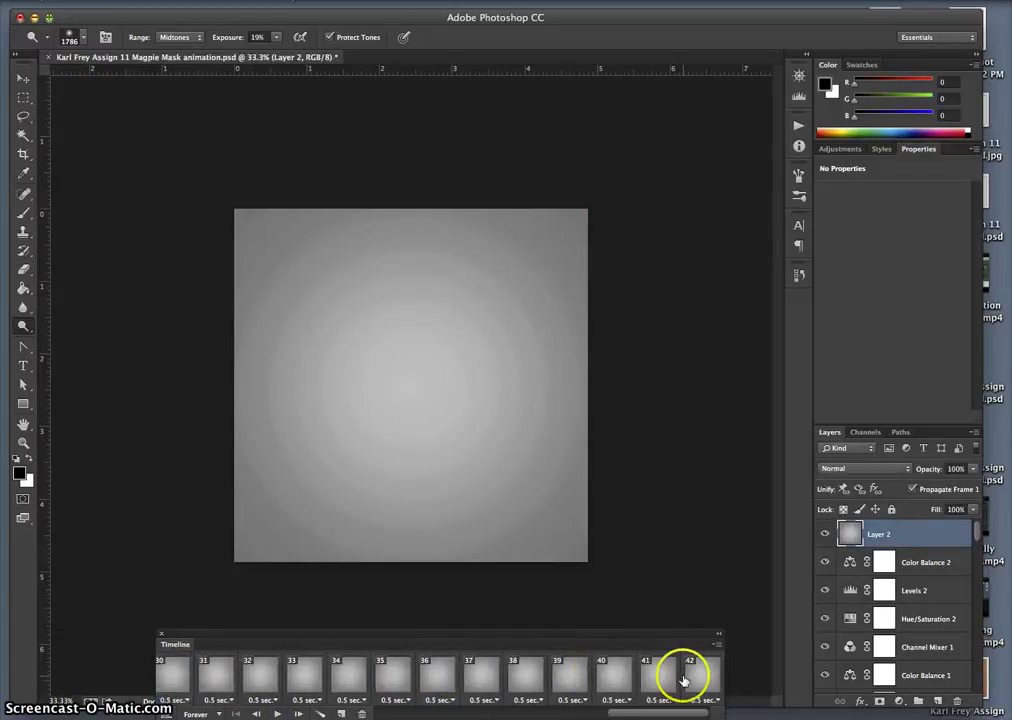
pyautogui.keyDown('shift'); pyautogui.click(705, 681); pyautogui.keyUp('shift')
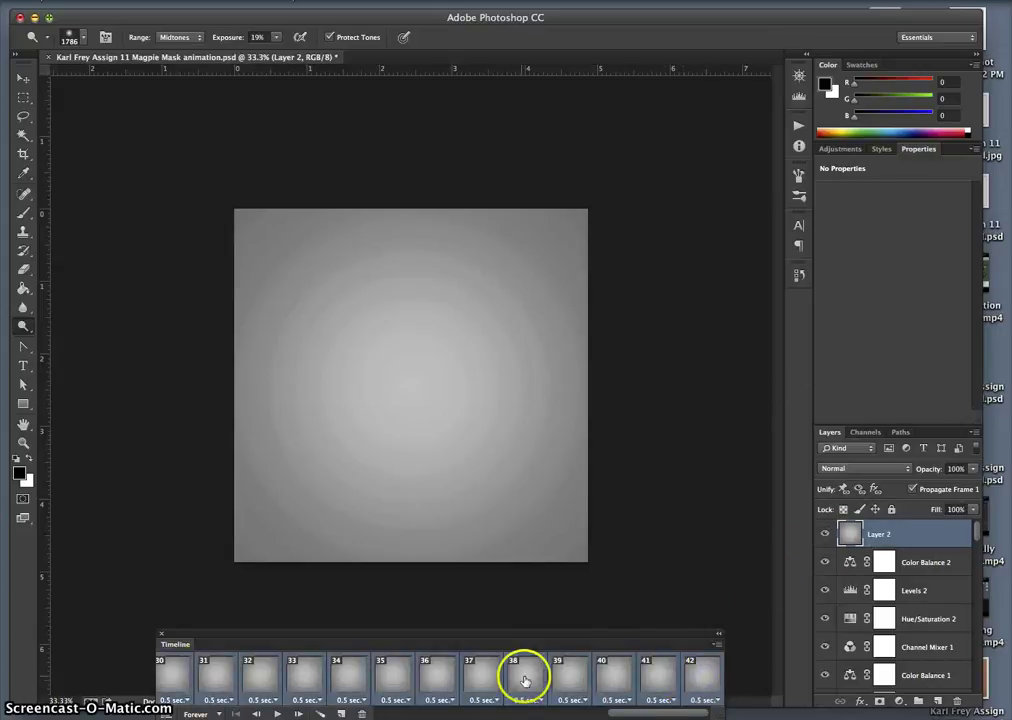
# Set the grey Layer 2 to Overlay blend mode across the frames and play the animation.
pyautogui.click(847, 468)
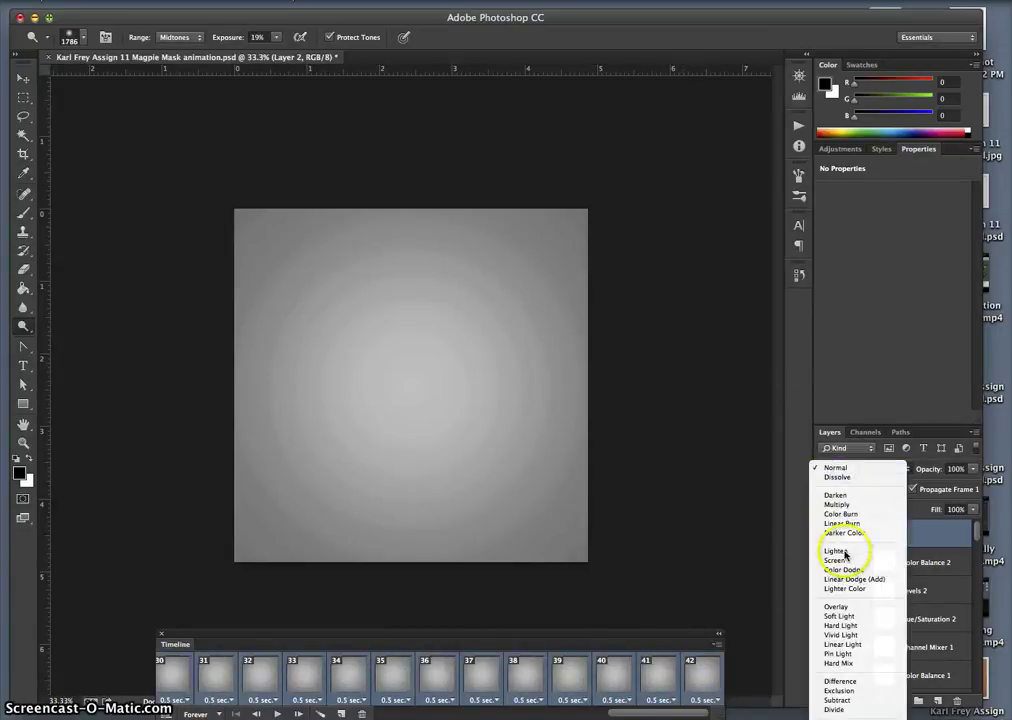
pyautogui.click(843, 598)
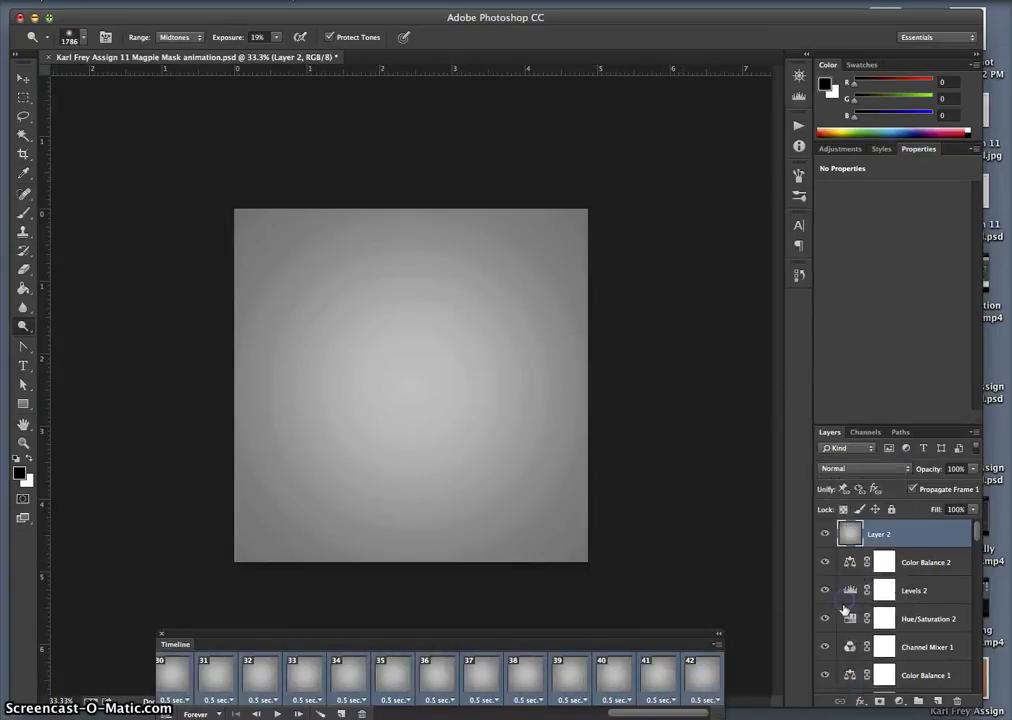
pyautogui.click(847, 468)
pyautogui.click(849, 604)
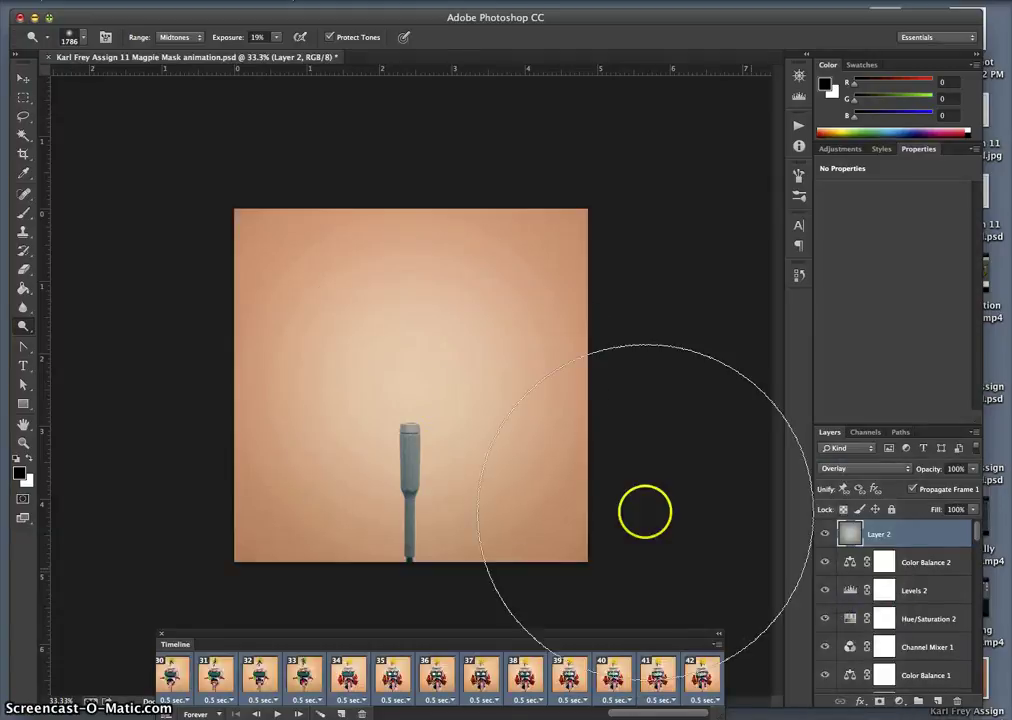
pyautogui.click(273, 713)
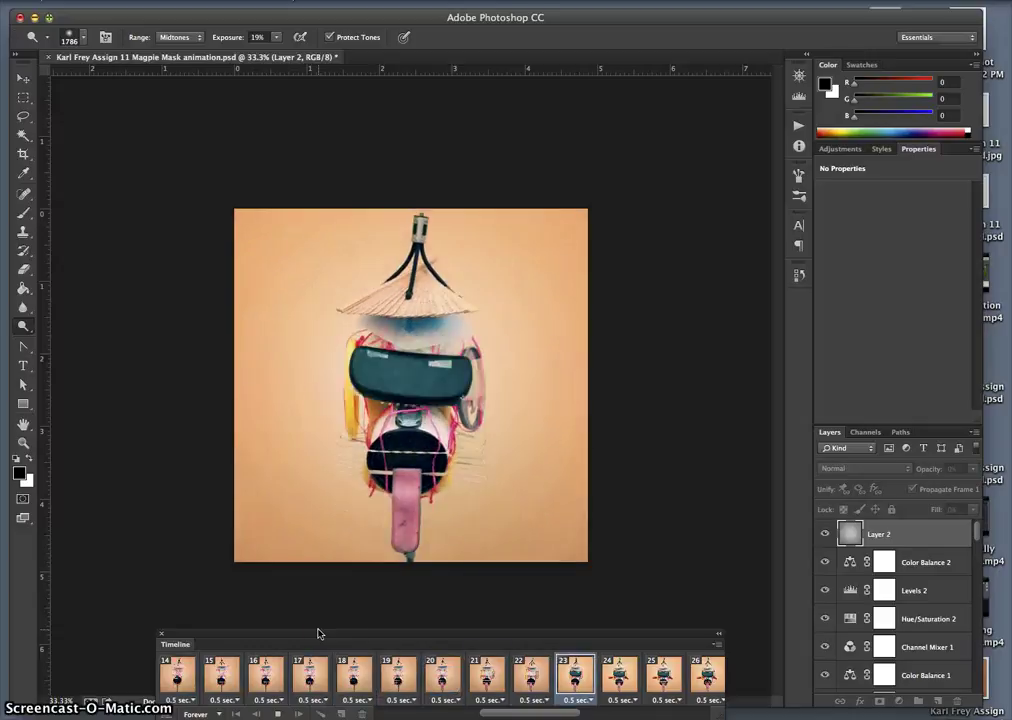
# Stop playback and select all animation frames through frame 42.
pyautogui.click(393, 627)
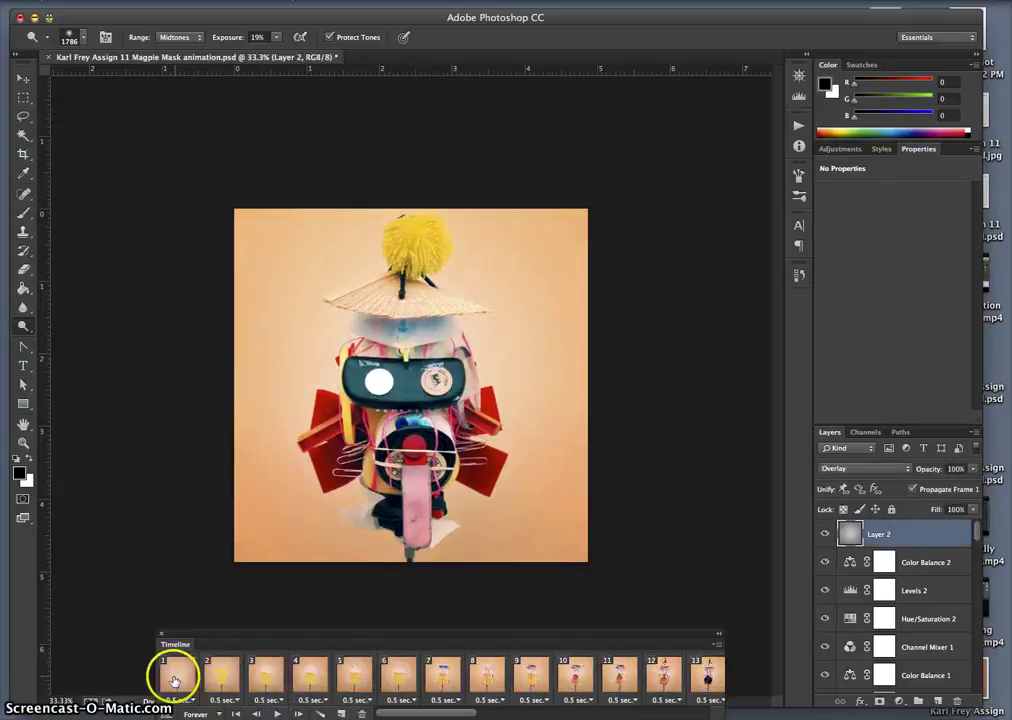
pyautogui.click(459, 663)
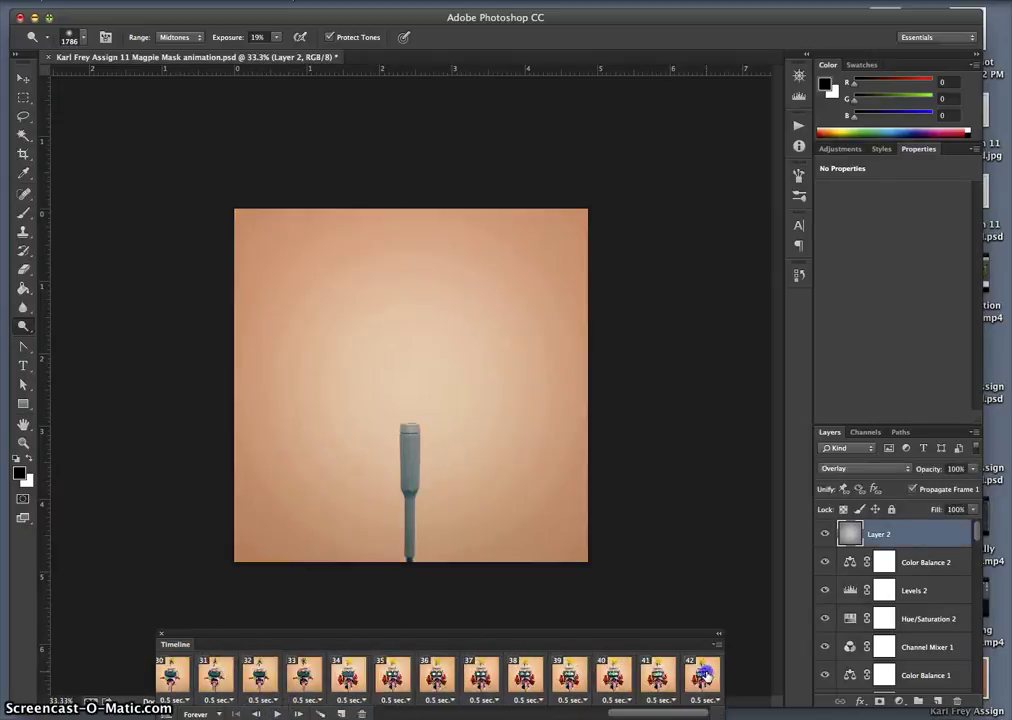
pyautogui.click(656, 670)
pyautogui.scroll(10, 655, 670)
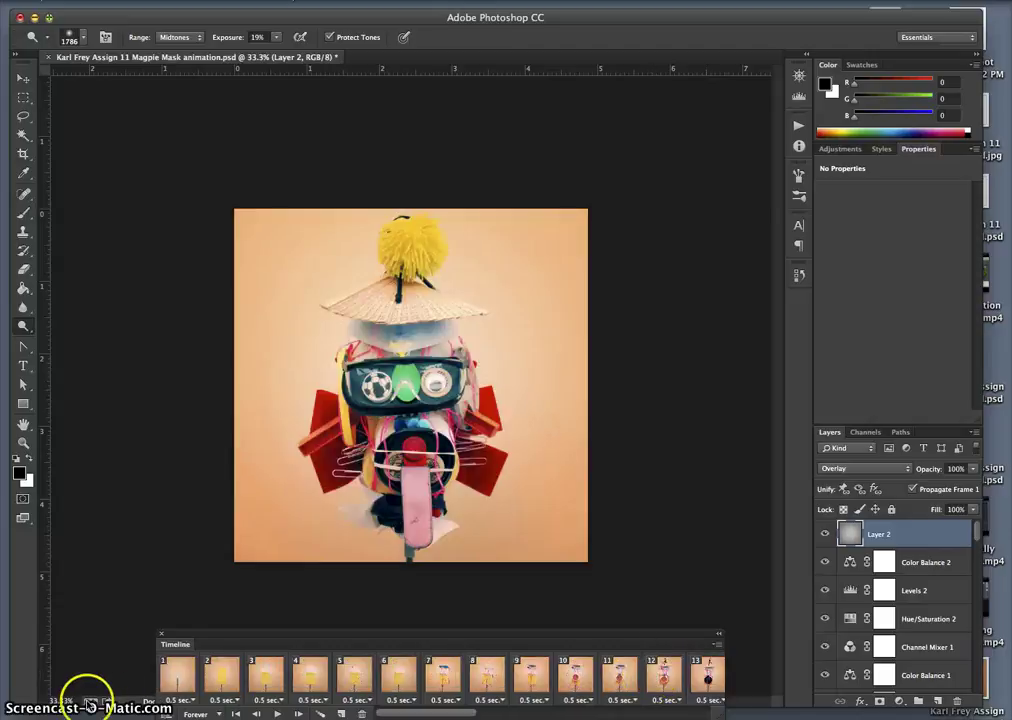
pyautogui.keyDown('shift'); pyautogui.click(178, 680); pyautogui.keyUp('shift')
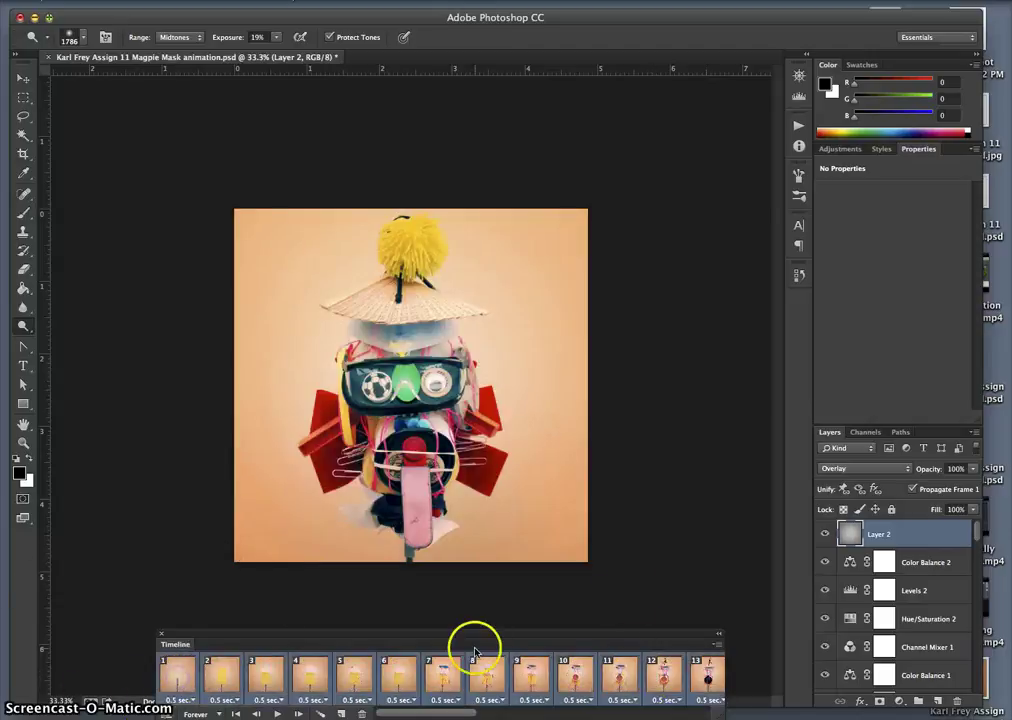
# Lower the grey overlay layer's opacity to 48% and switch to the Burn Tool.
pyautogui.click(972, 469)
pyautogui.moveTo(961, 486); pyautogui.dragTo(948, 487)
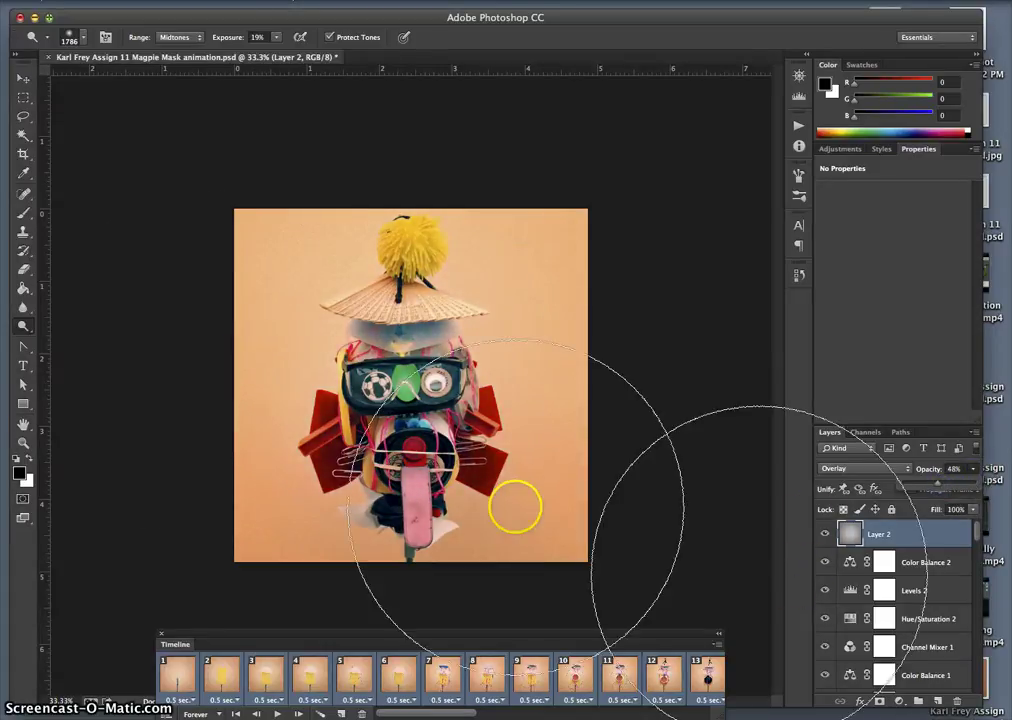
pyautogui.moveTo(22, 328); pyautogui.dragTo(95, 334)
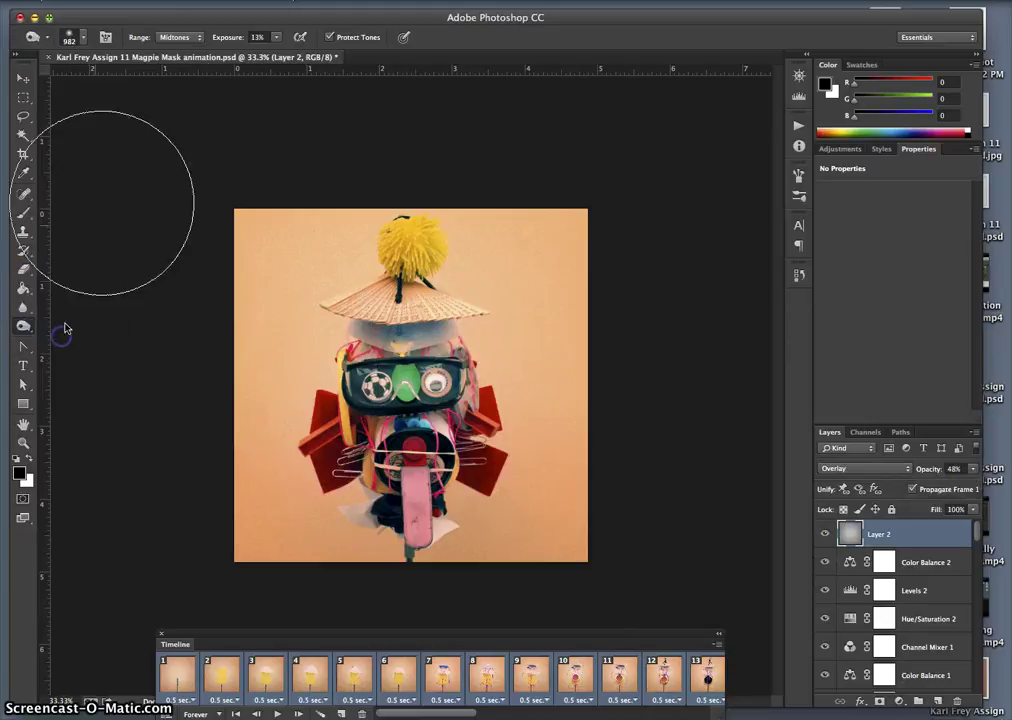
# Enlarge the burn brush to 432 px.
pyautogui.click(79, 36)
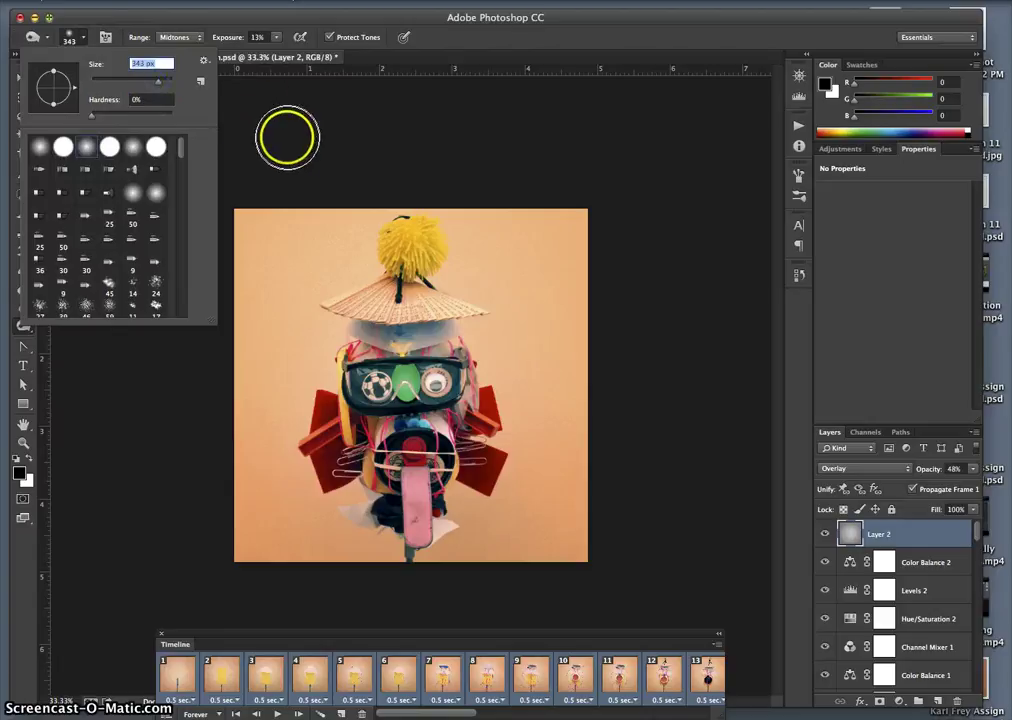
pyautogui.click(160, 85)
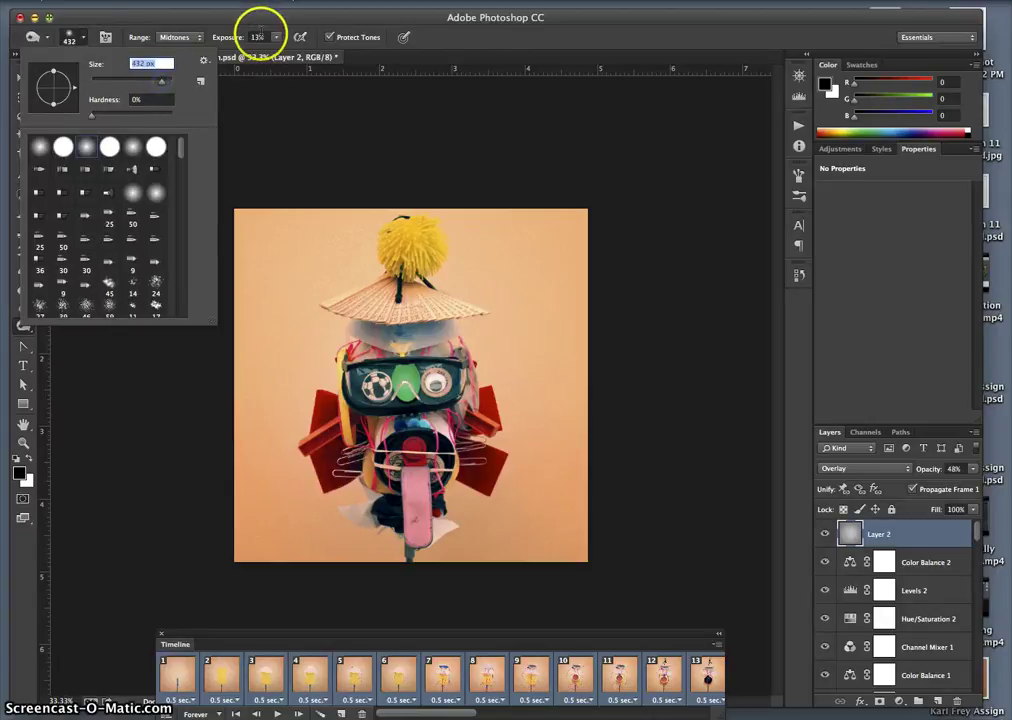
pyautogui.click(328, 185)
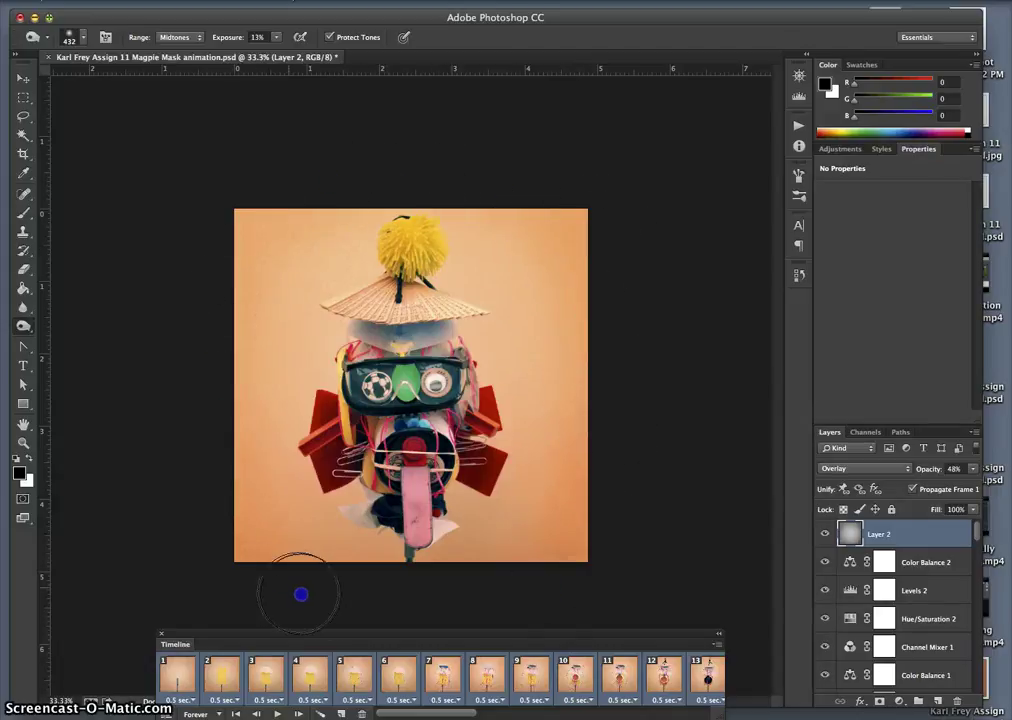
# Toggle Channel Mixer 1 off and back on to compare, then play the animation.
pyautogui.click(826, 645)
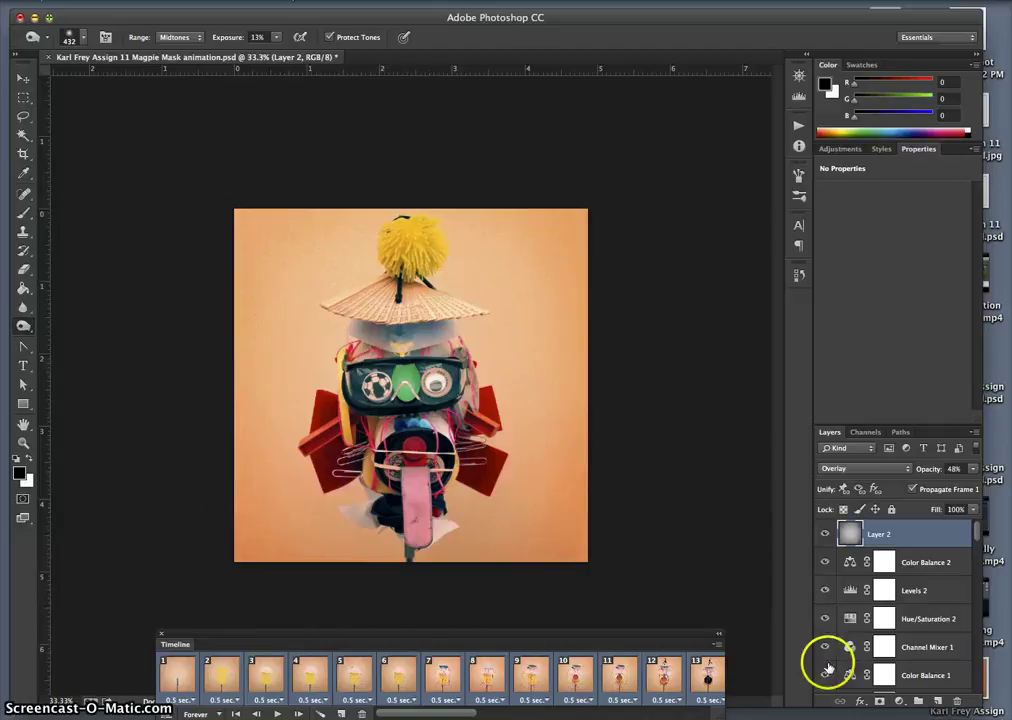
pyautogui.click(826, 648)
pyautogui.click(279, 714)
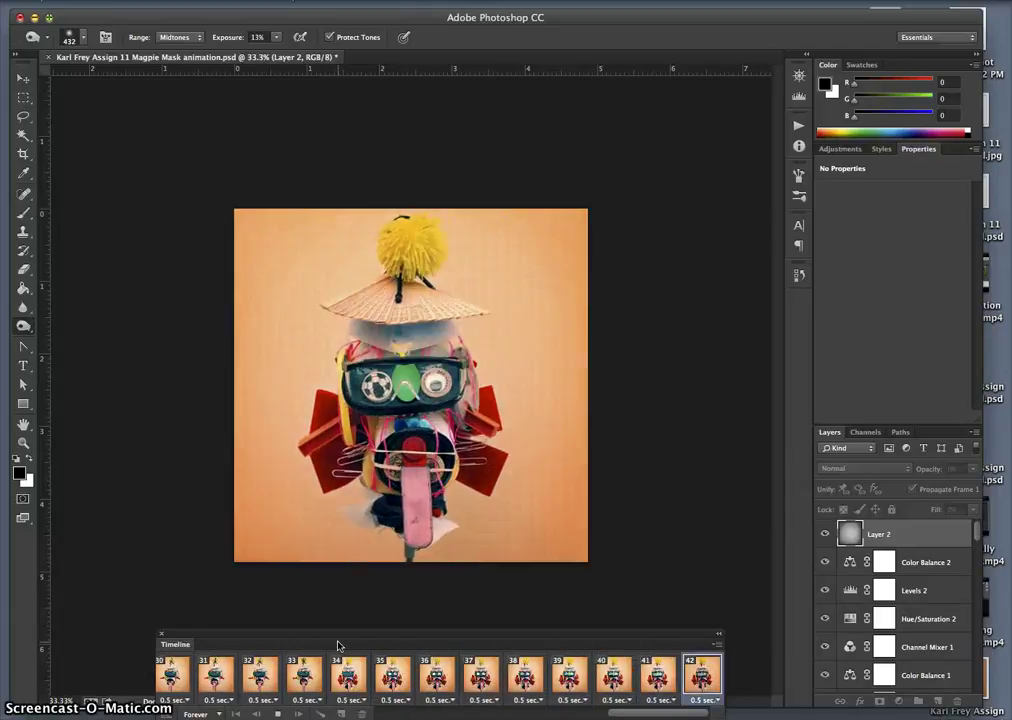
# Stop playback, check frames 42 and 41, and adjust the grey overlay's opacity on frame 1.
pyautogui.click(275, 712)
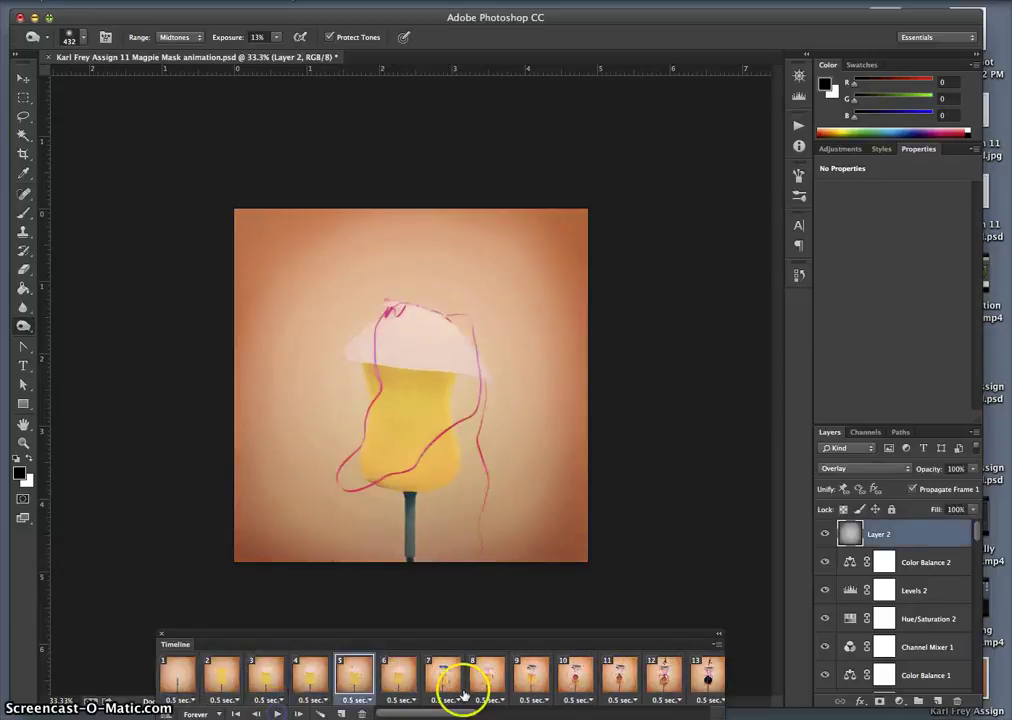
pyautogui.hscroll(10, 666, 673)
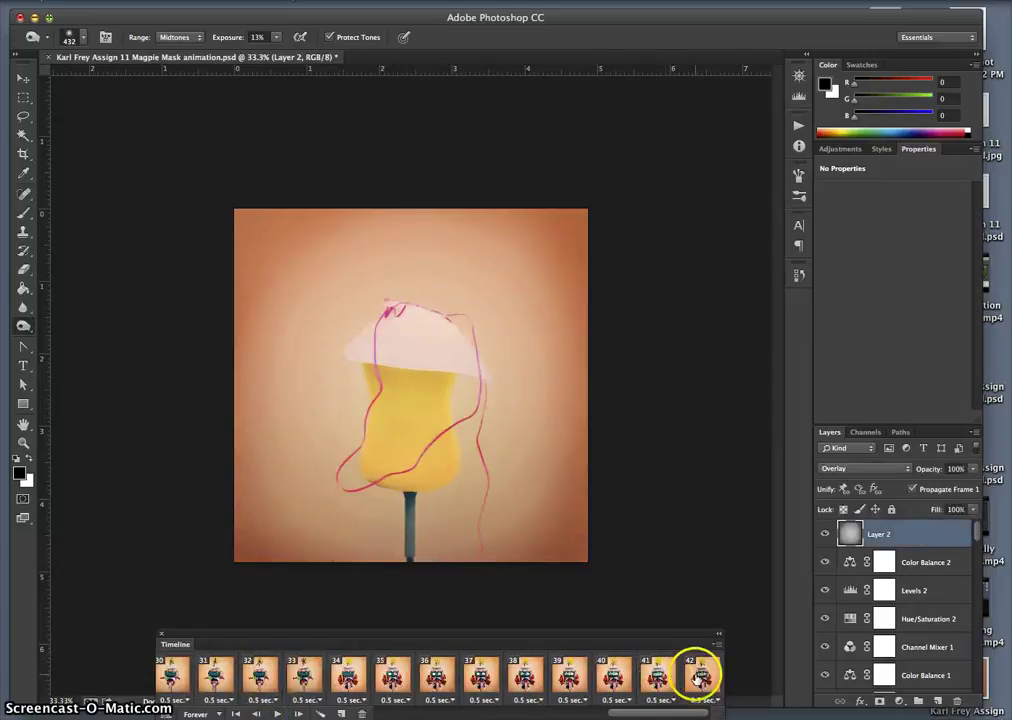
pyautogui.click(700, 676)
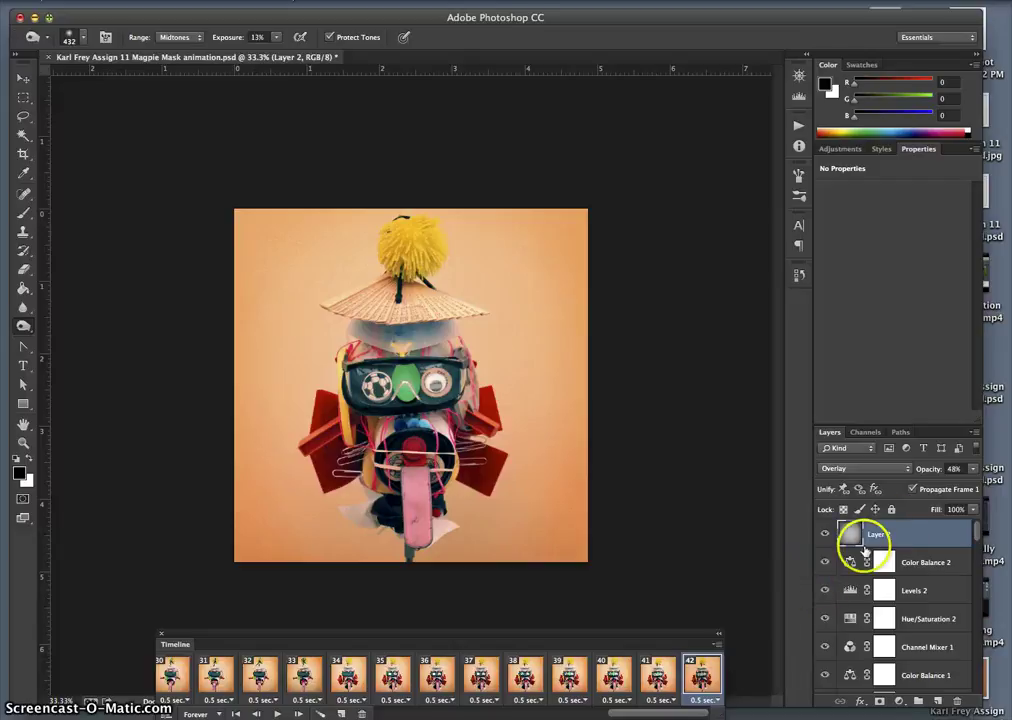
pyautogui.click(657, 677)
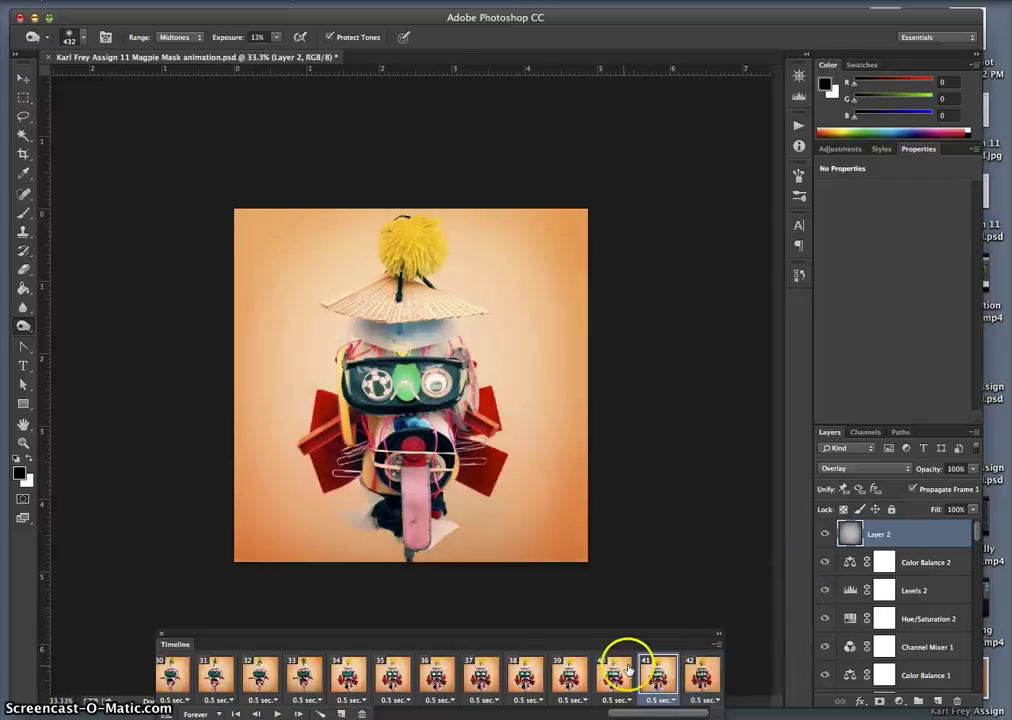
pyautogui.hscroll(-15, 483, 676)
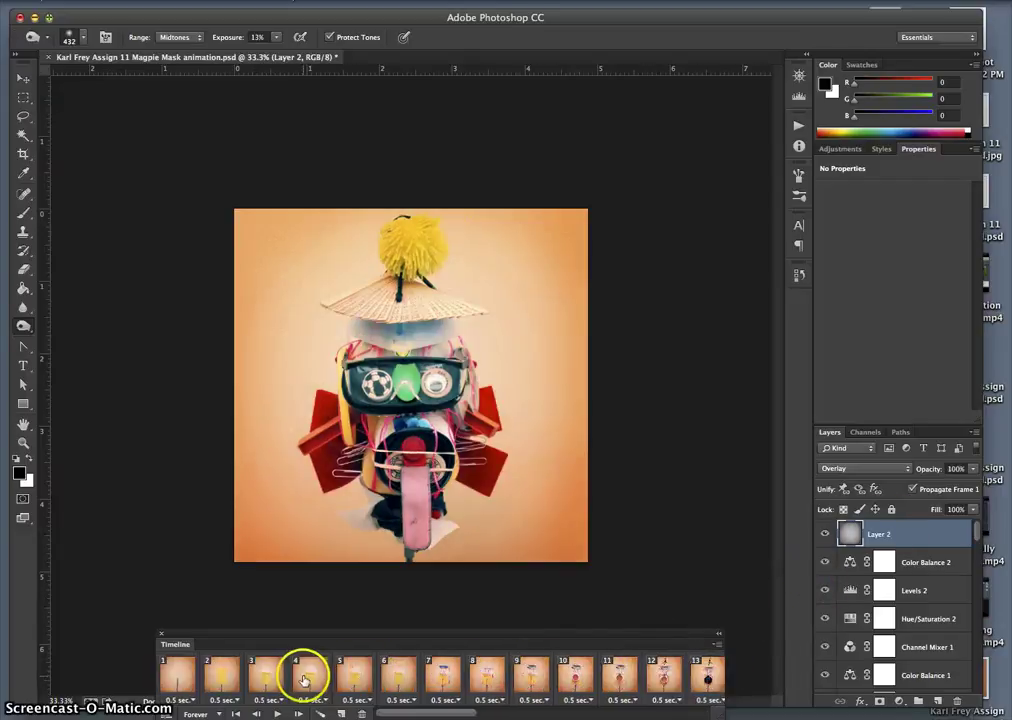
pyautogui.click(172, 683)
pyautogui.click(971, 469)
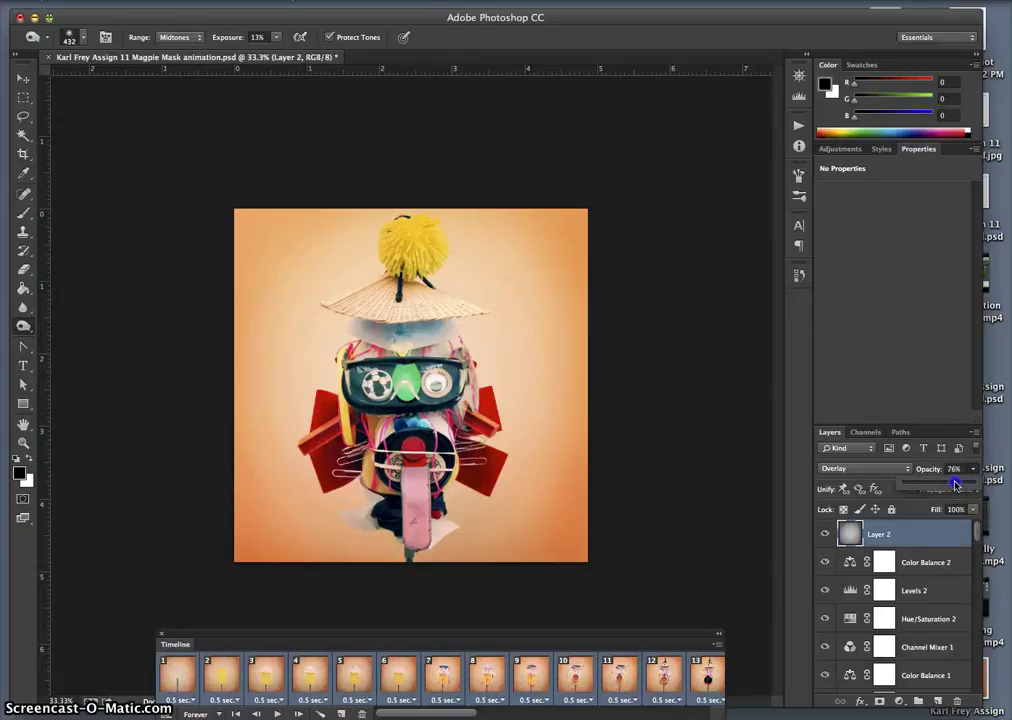
pyautogui.moveTo(940, 486); pyautogui.dragTo(938, 488)
pyautogui.click(752, 614)
# Compare the grey overlay's opacity on frames 12, 40 and 41.
pyautogui.click(666, 676)
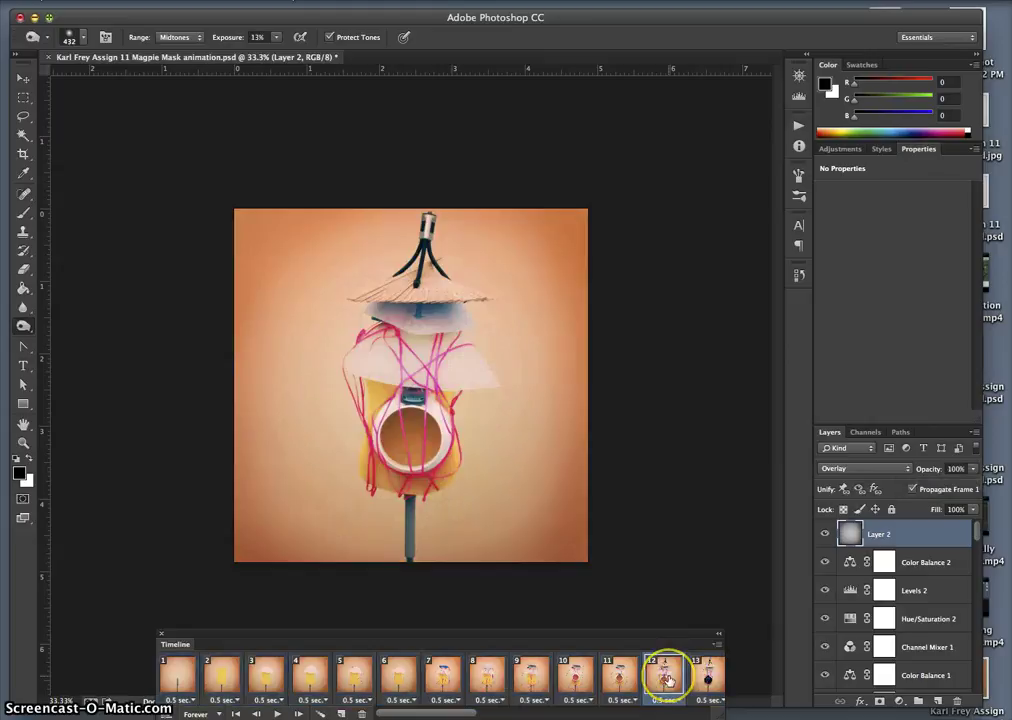
pyautogui.moveTo(692, 680); pyautogui.dragTo(703, 680)
pyautogui.click(660, 678)
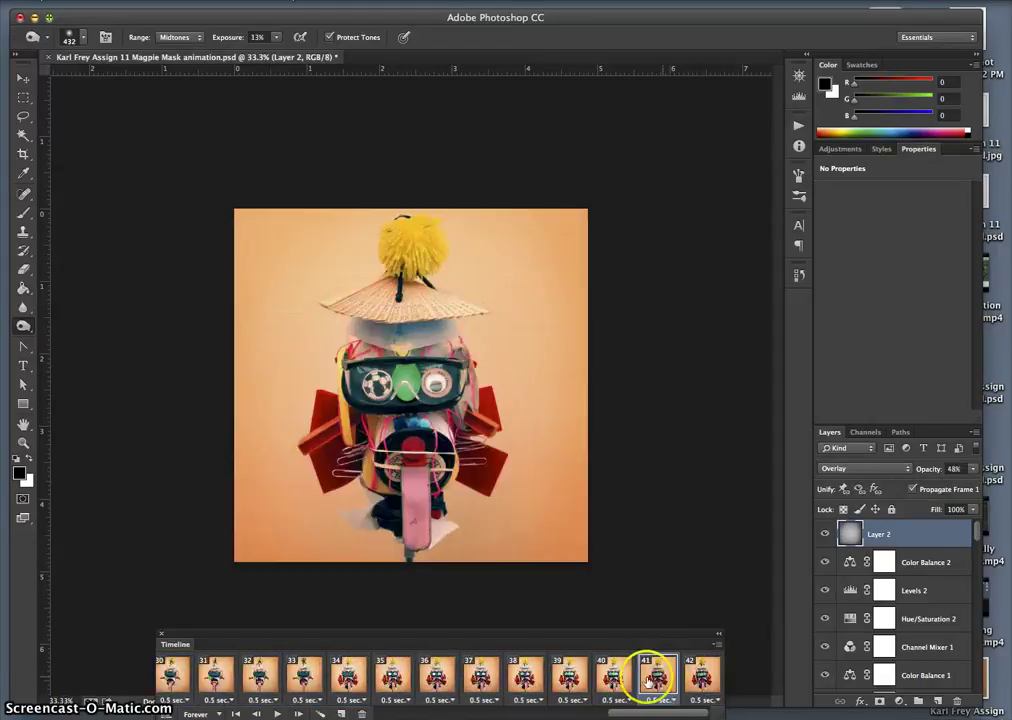
pyautogui.click(612, 680)
pyautogui.click(672, 682)
pyautogui.click(626, 677)
pyautogui.click(663, 679)
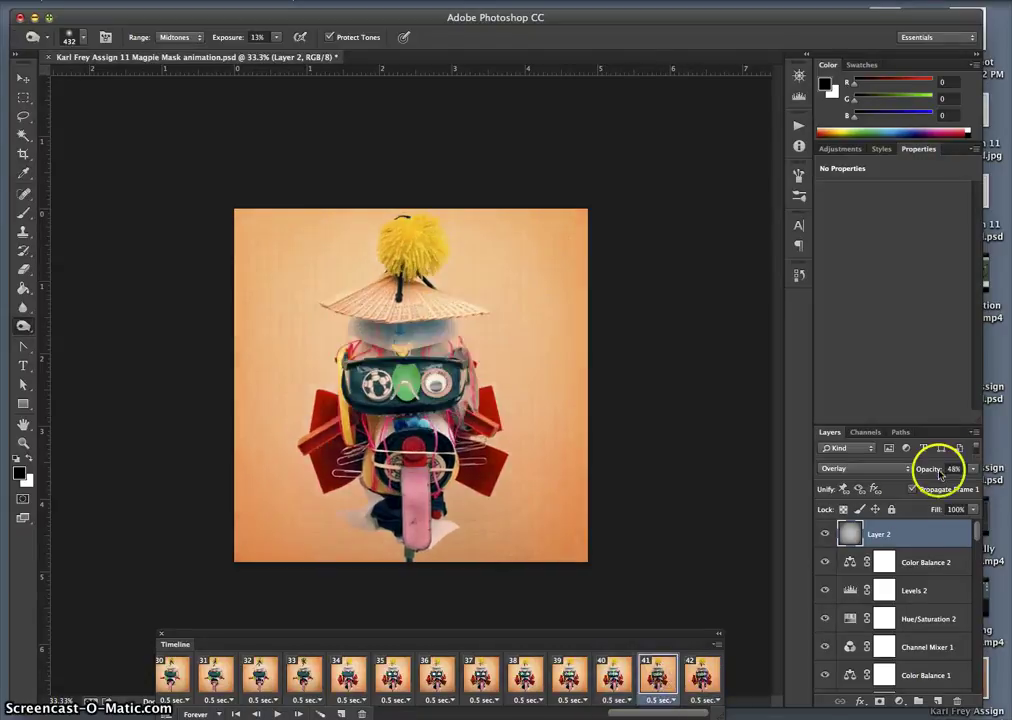
# Raise Layer 2's opacity to 100% on frames 41 and 42.
pyautogui.click(973, 469)
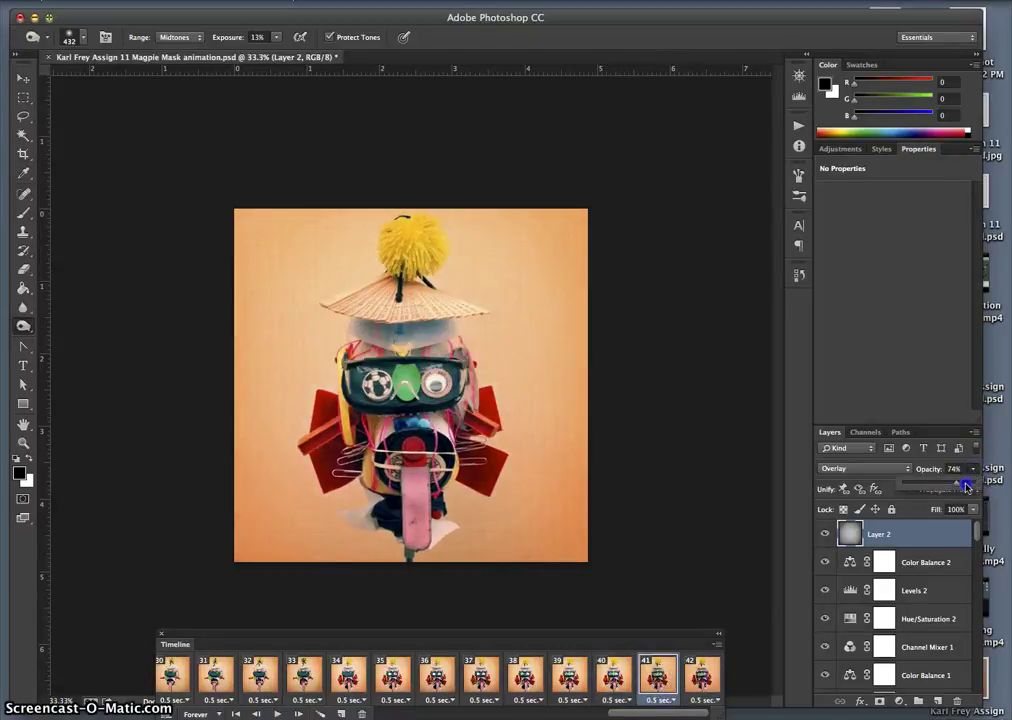
pyautogui.moveTo(978, 485); pyautogui.dragTo(975, 485)
pyautogui.click(703, 676)
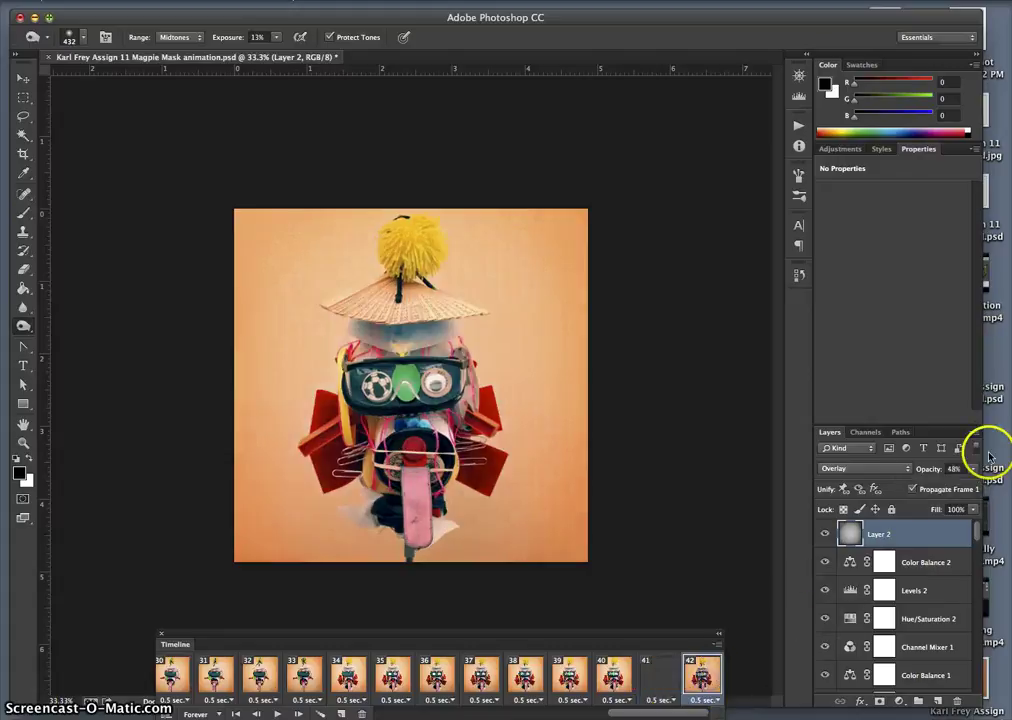
pyautogui.click(973, 469)
pyautogui.moveTo(951, 485); pyautogui.dragTo(975, 485)
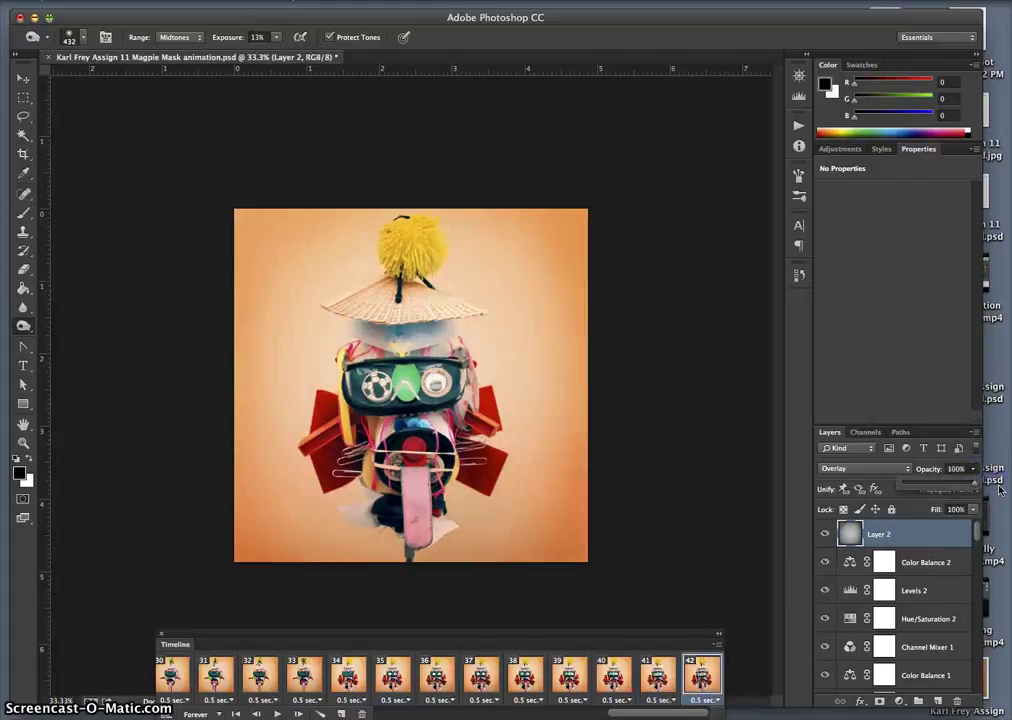